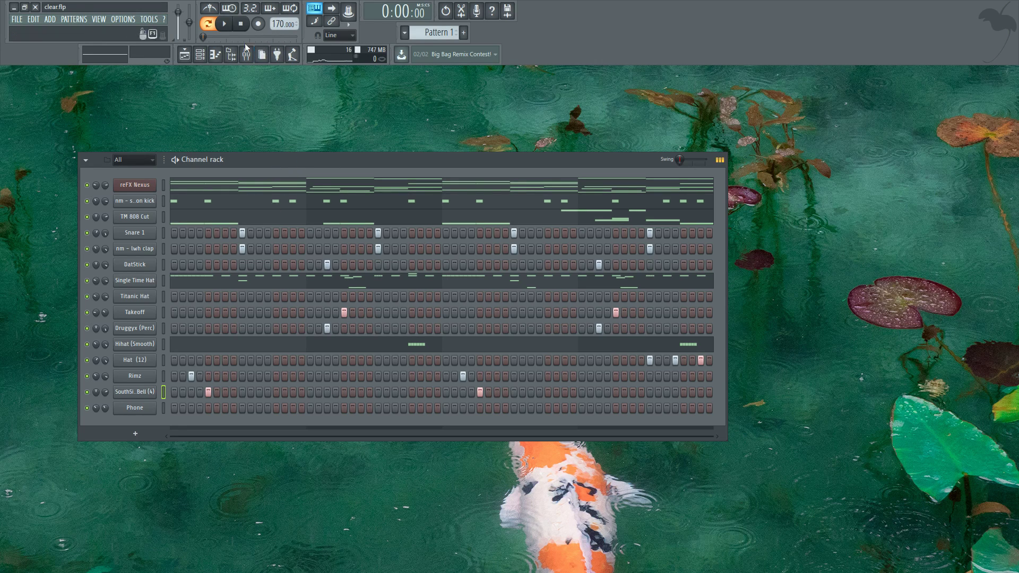
- Play back Pattern 1 with all its channels and stop it
{"action": "left_click_drag", "start_coordinate": [277, 160], "coordinate": [266, 211]}
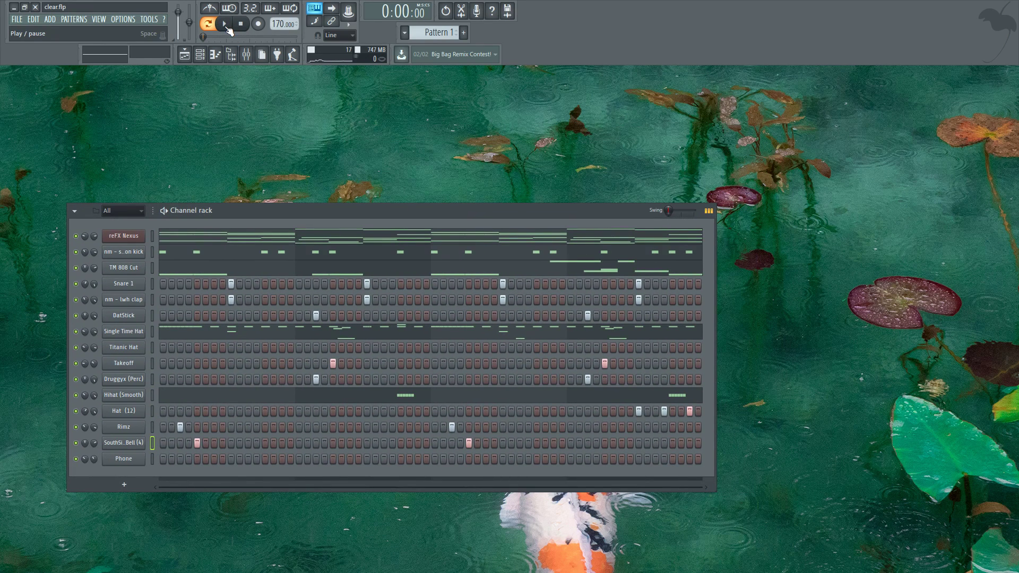
{"action": "left_click", "coordinate": [226, 26]}
{"action": "left_click_drag", "start_coordinate": [274, 215], "coordinate": [296, 149]}
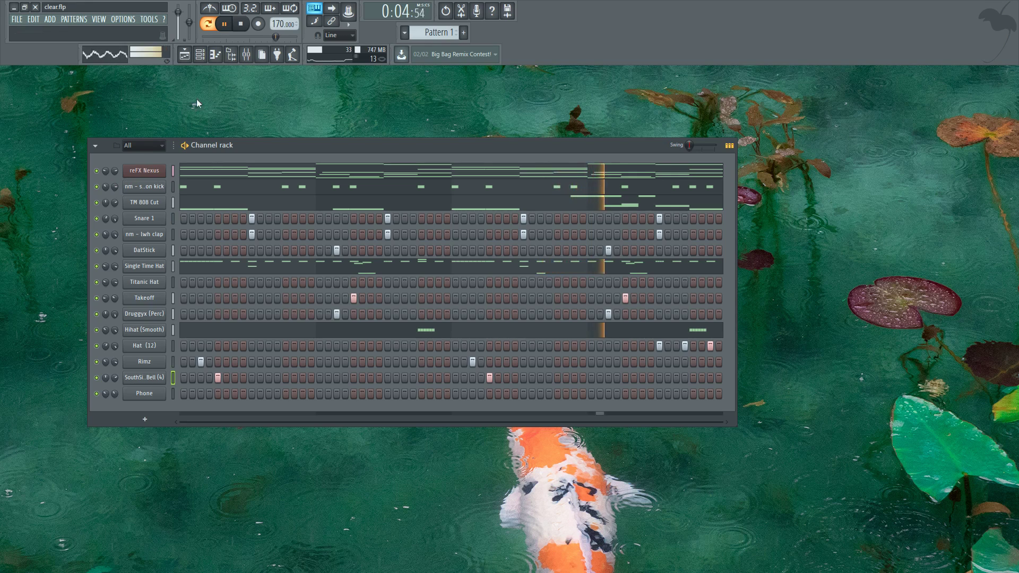
{"action": "key", "text": "space"}
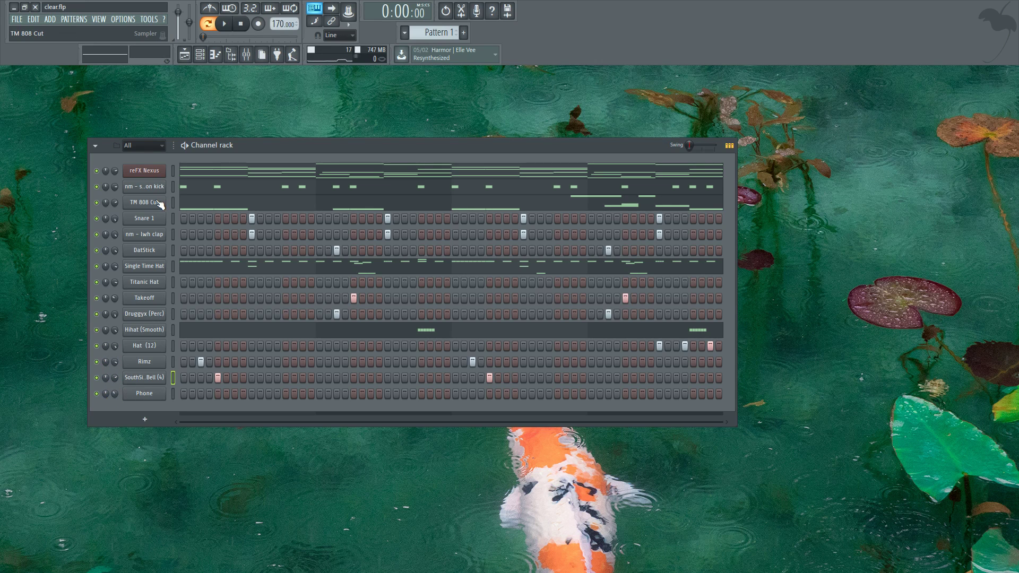
- Open the session kick channel's settings and audition the kick sample several times
{"action": "left_click_drag", "start_coordinate": [276, 146], "coordinate": [254, 183]}
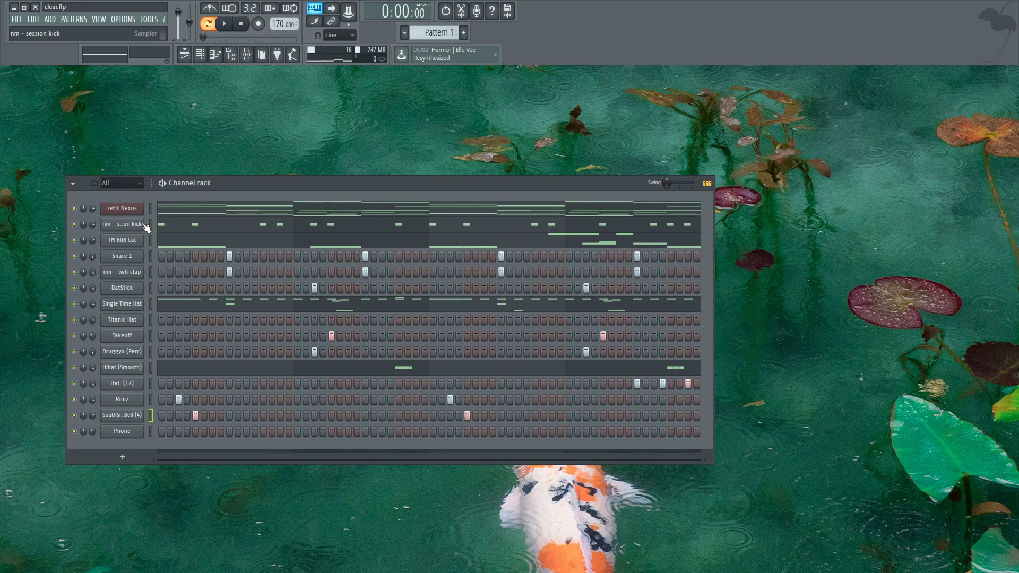
{"action": "left_click", "coordinate": [141, 224]}
{"action": "key", "text": "c"}
{"action": "key", "text": "c"}
{"action": "key", "text": "c"}
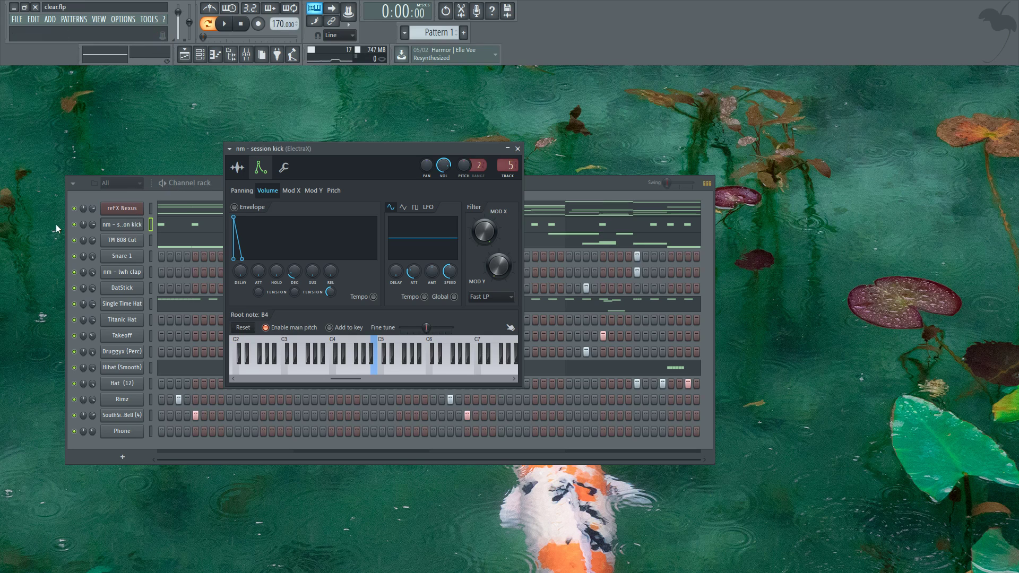
- Solo the session kick channel and close its settings window
{"action": "right_click", "coordinate": [74, 225]}
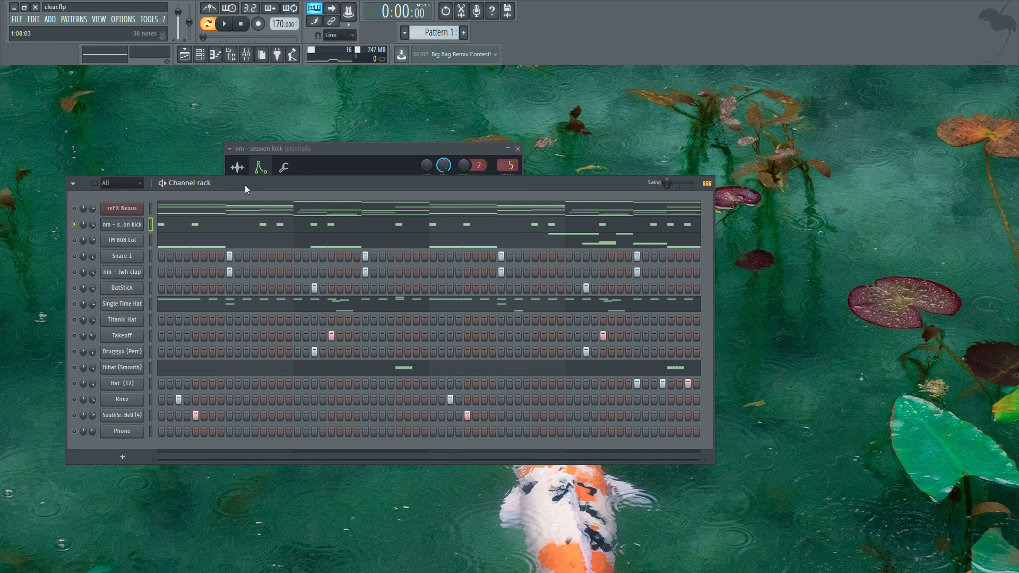
{"action": "left_click_drag", "start_coordinate": [243, 185], "coordinate": [241, 238]}
{"action": "left_click", "coordinate": [517, 150]}
{"action": "left_click_drag", "start_coordinate": [371, 236], "coordinate": [384, 199]}
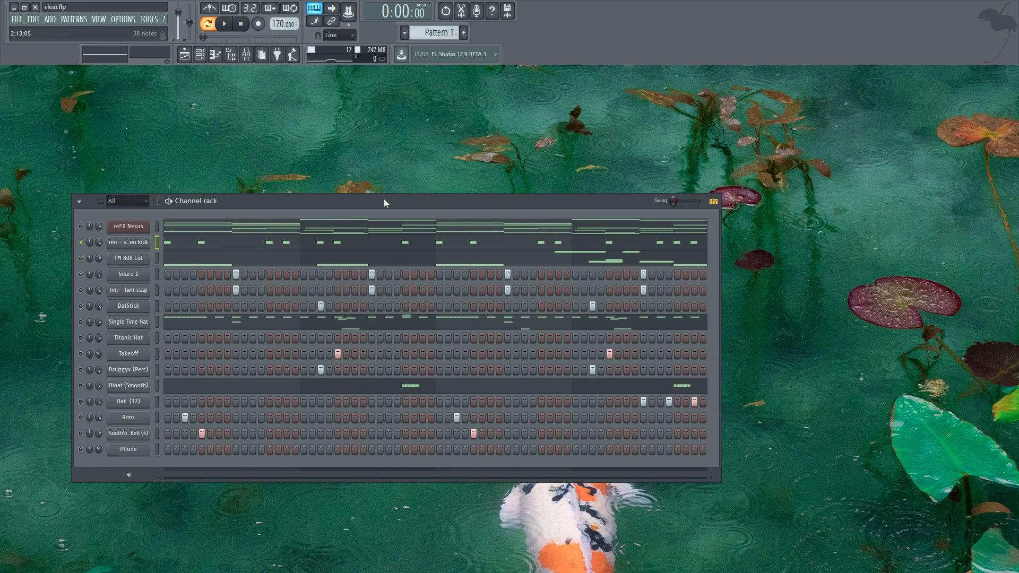
{"action": "left_click_drag", "start_coordinate": [385, 203], "coordinate": [430, 185]}
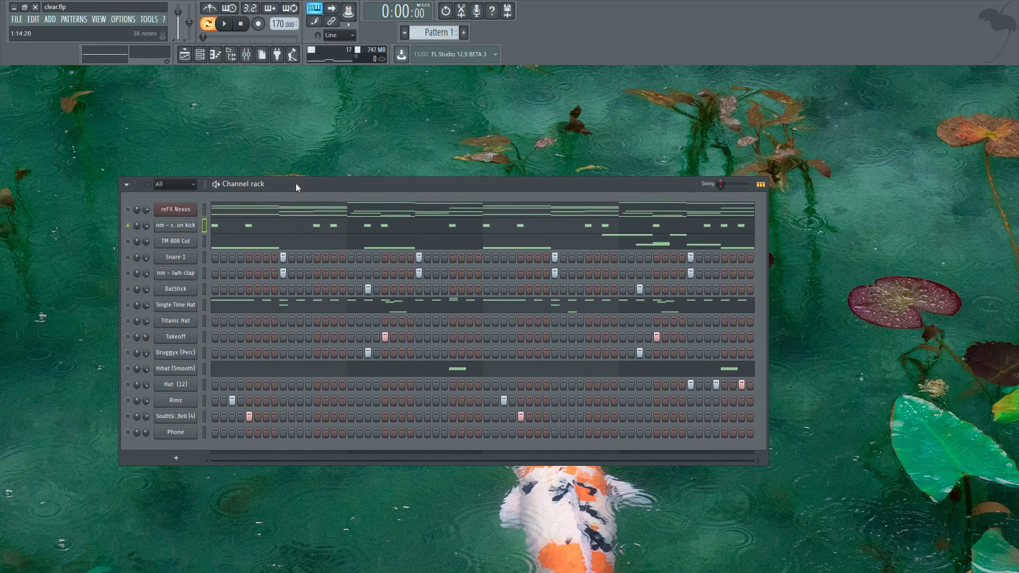
- Play back the pattern with only the soloed session kick and stop it
{"action": "left_click_drag", "start_coordinate": [296, 185], "coordinate": [271, 183]}
{"action": "left_click", "coordinate": [224, 24]}
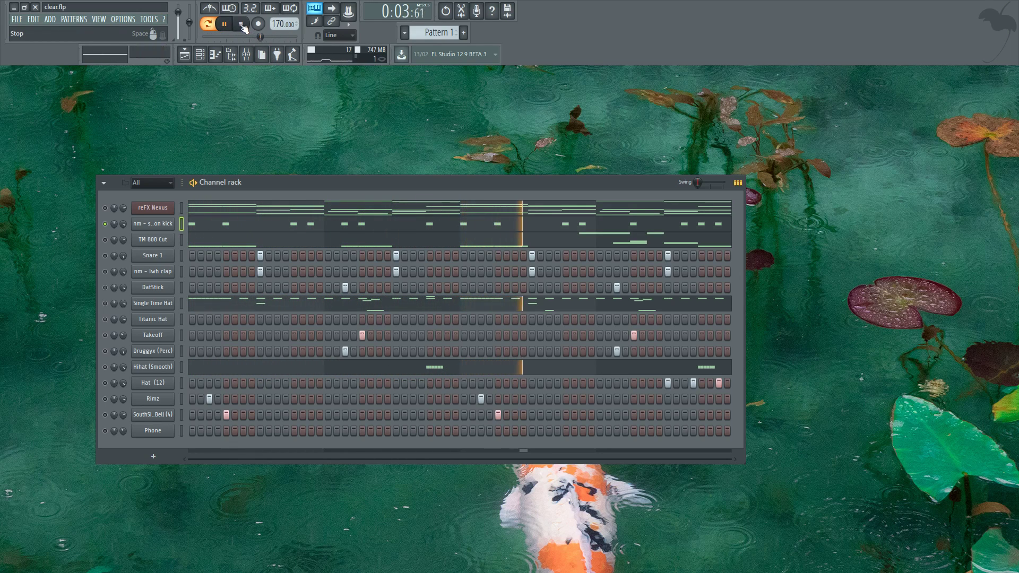
{"action": "left_click", "coordinate": [241, 25]}
{"action": "left_click_drag", "start_coordinate": [273, 177], "coordinate": [305, 190]}
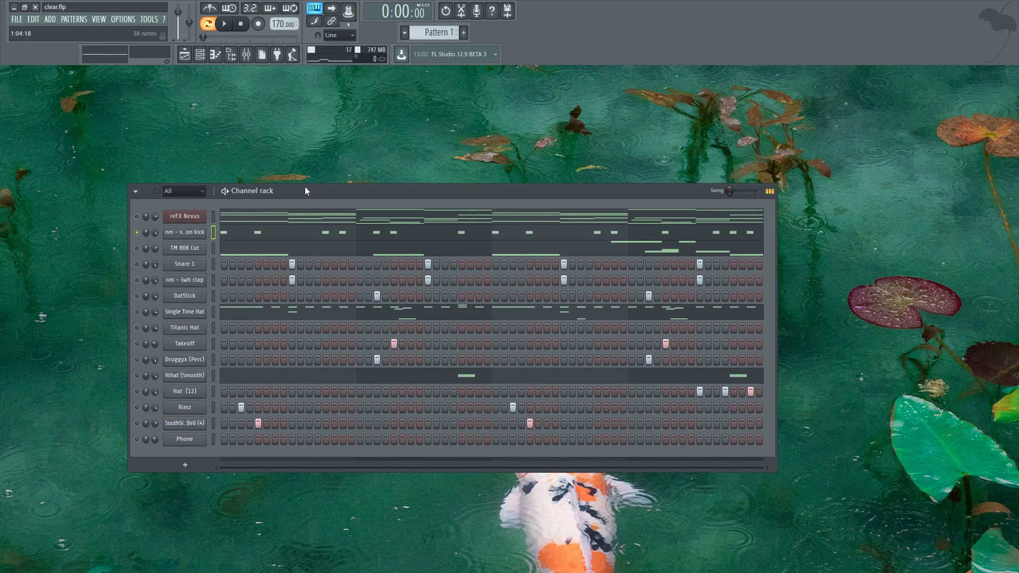
- Open the session kick's settings and enable its volume envelope with zero attack and a short hold
{"action": "left_click", "coordinate": [199, 233]}
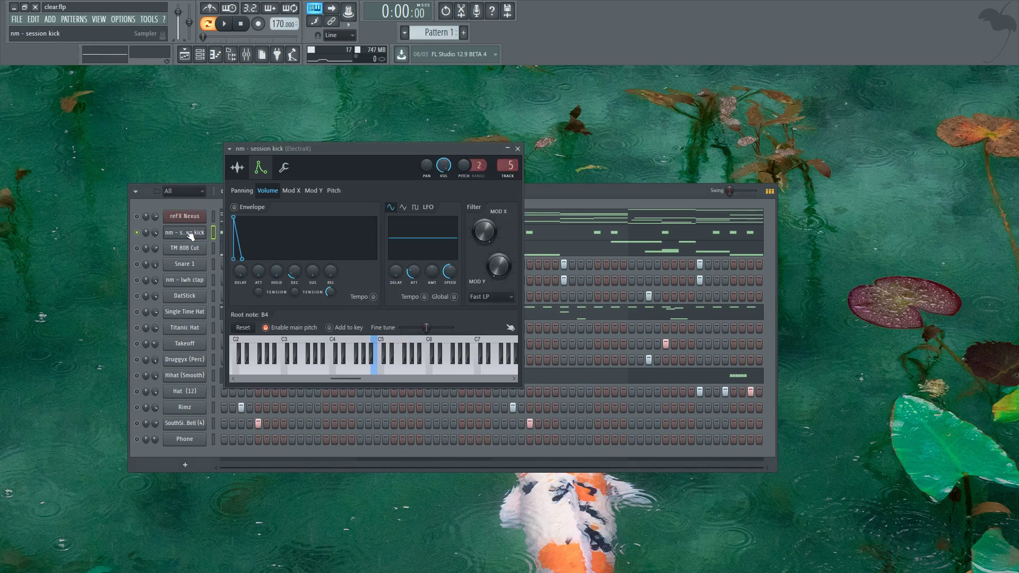
{"action": "left_click_drag", "start_coordinate": [347, 152], "coordinate": [388, 133]}
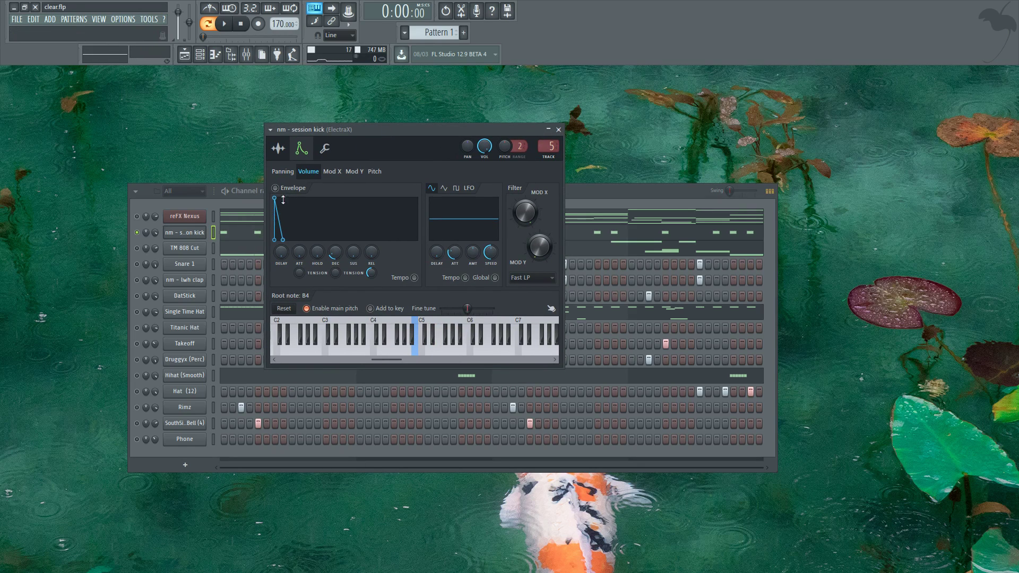
{"action": "left_click_drag", "start_coordinate": [334, 253], "coordinate": [334, 245]}
{"action": "left_click", "coordinate": [369, 265]}
{"action": "right_click", "coordinate": [368, 254]}
{"action": "left_click", "coordinate": [379, 261]}
{"action": "right_click", "coordinate": [314, 253]}
{"action": "left_click", "coordinate": [332, 263]}
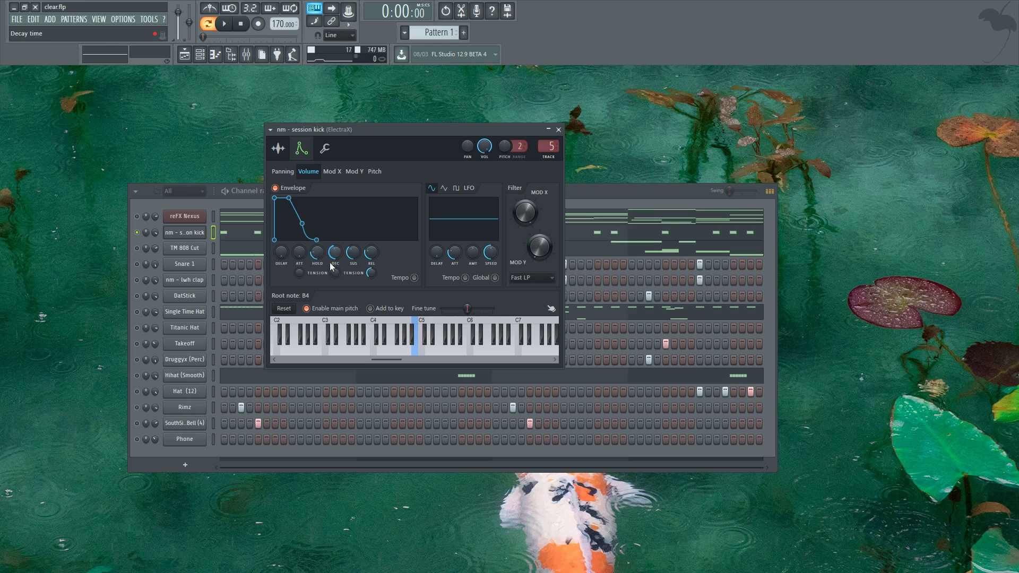
- Try a longer attack time on the kick's volume envelope and bring it back to zero
{"action": "left_click", "coordinate": [317, 263]}
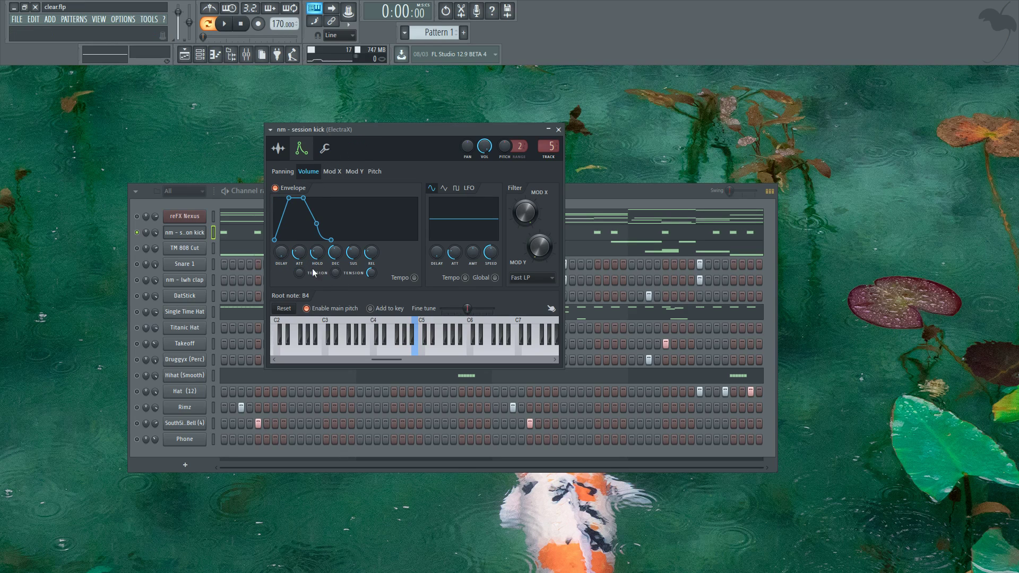
{"action": "left_click_drag", "start_coordinate": [299, 253], "coordinate": [299, 252]}
{"action": "left_click_drag", "start_coordinate": [357, 138], "coordinate": [364, 137]}
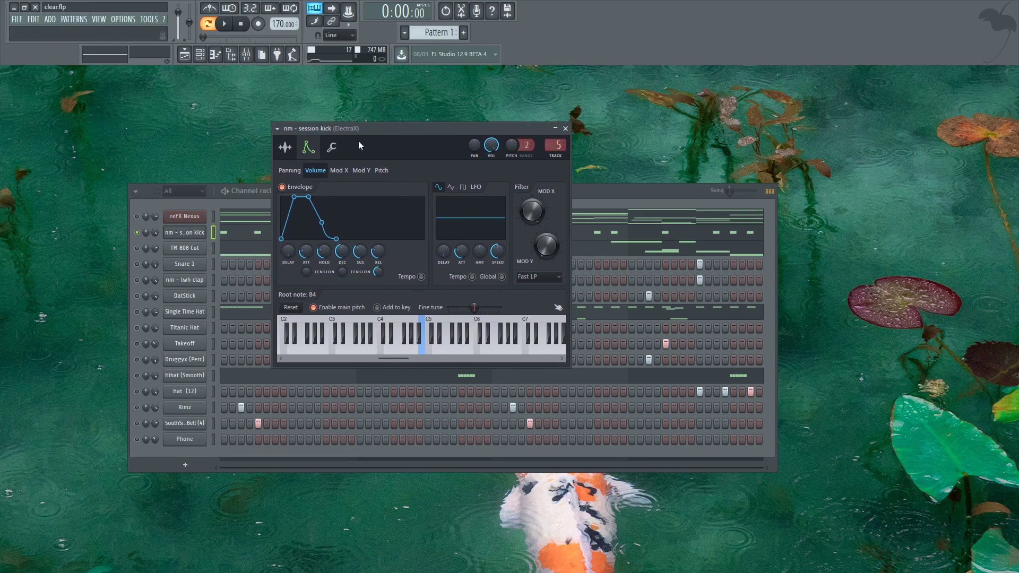
{"action": "left_click_drag", "start_coordinate": [306, 251], "coordinate": [307, 261]}
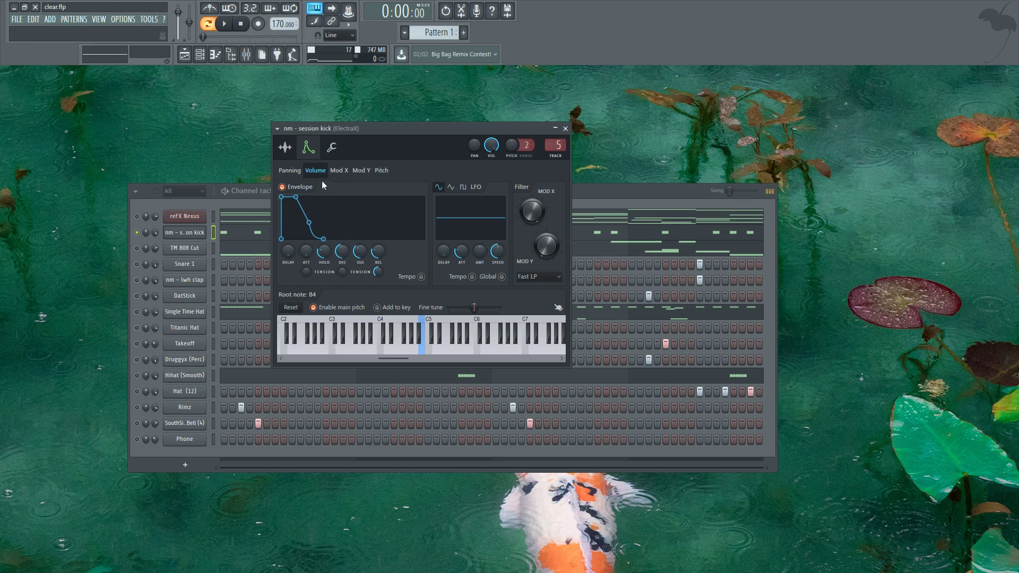
{"action": "left_click_drag", "start_coordinate": [389, 131], "coordinate": [388, 130]}
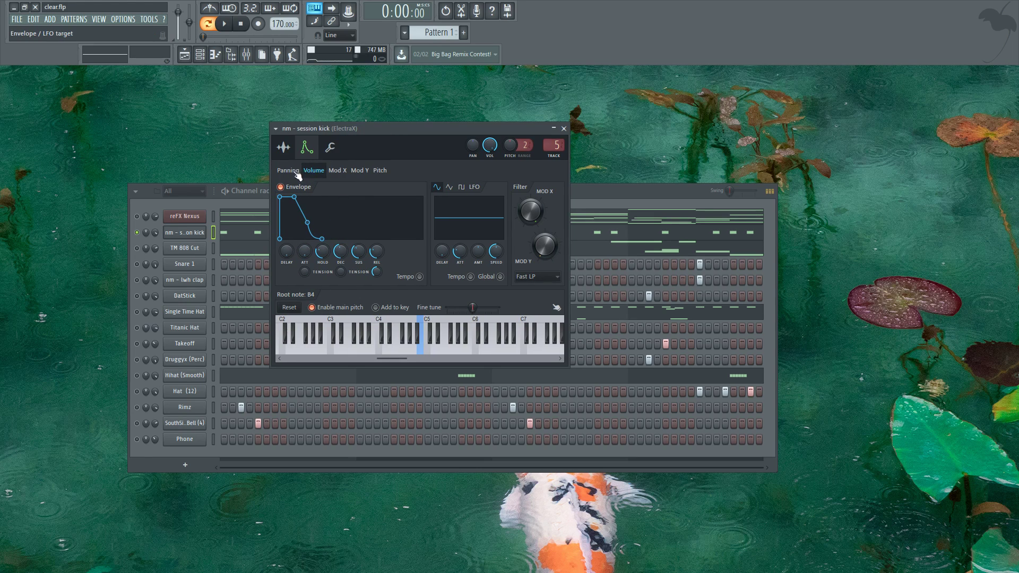
- Shorten the hold time of the kick's volume envelope slightly, auditioning the kick before and after
{"action": "key", "text": "e"}
{"action": "key", "text": "e"}
{"action": "key", "text": "e"}
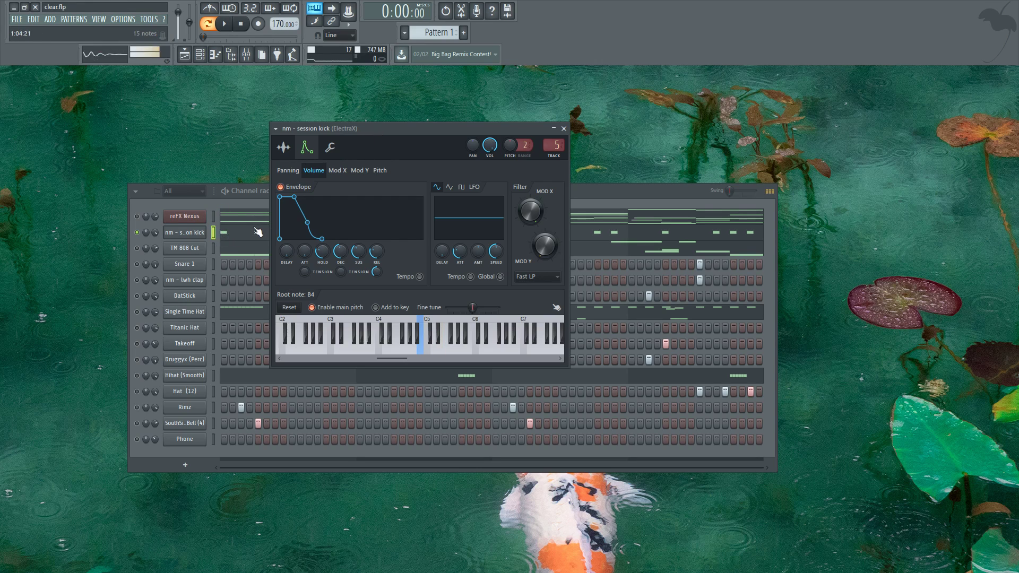
{"action": "mouse_move", "coordinate": [304, 251]}
{"action": "left_mouse_down"}
{"action": "mouse_move", "coordinate": [304, 235]}
{"action": "mouse_move", "coordinate": [304, 251]}
{"action": "mouse_move", "coordinate": [321, 255]}
{"action": "left_mouse_up"}
{"action": "key", "text": "e"}
{"action": "key", "text": "e"}
{"action": "key", "text": "e"}
{"action": "key", "text": "e"}
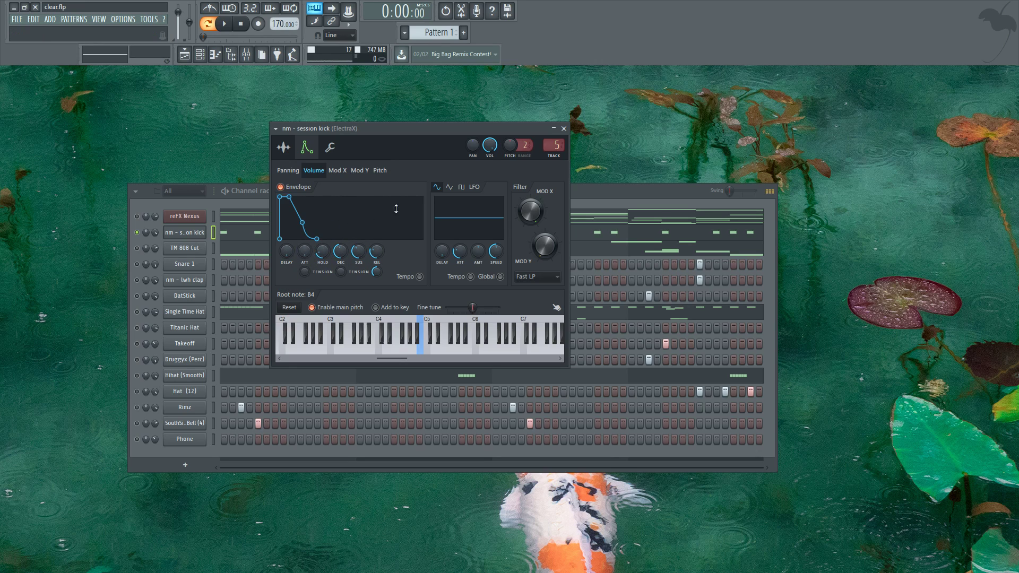
- Keep the kick envelope's attack at zero and lengthen its hold time considerably
{"action": "left_click_drag", "start_coordinate": [394, 129], "coordinate": [384, 131]}
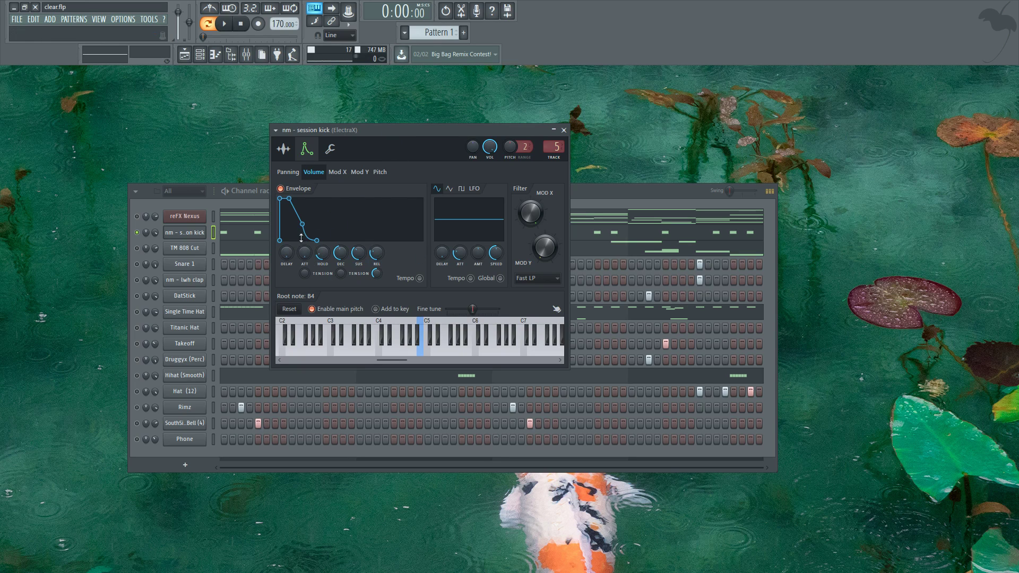
{"action": "mouse_move", "coordinate": [304, 254]}
{"action": "left_mouse_down"}
{"action": "mouse_move", "coordinate": [305, 244]}
{"action": "mouse_move", "coordinate": [305, 256]}
{"action": "left_mouse_up"}
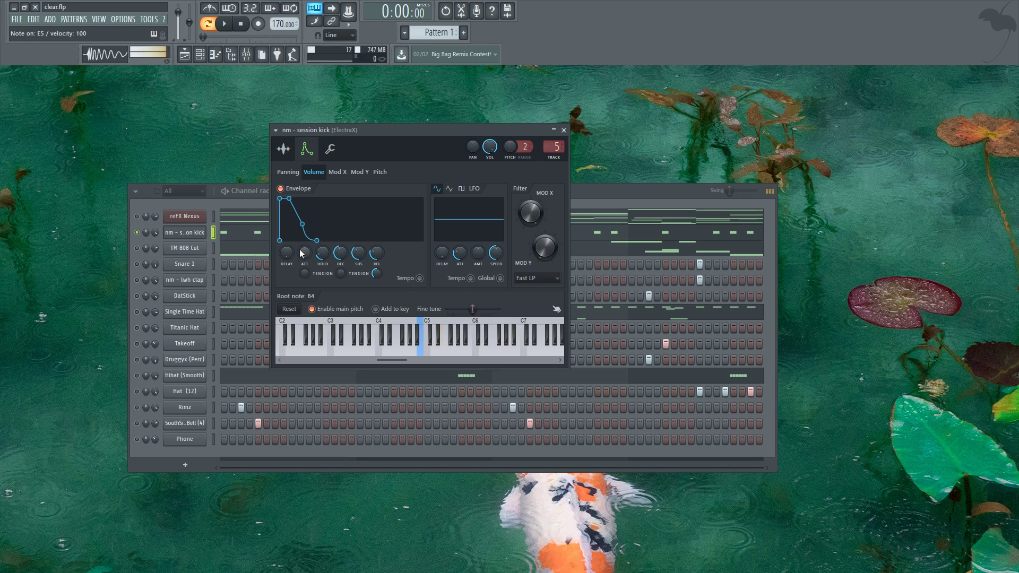
{"action": "left_click_drag", "start_coordinate": [326, 258], "coordinate": [326, 239]}
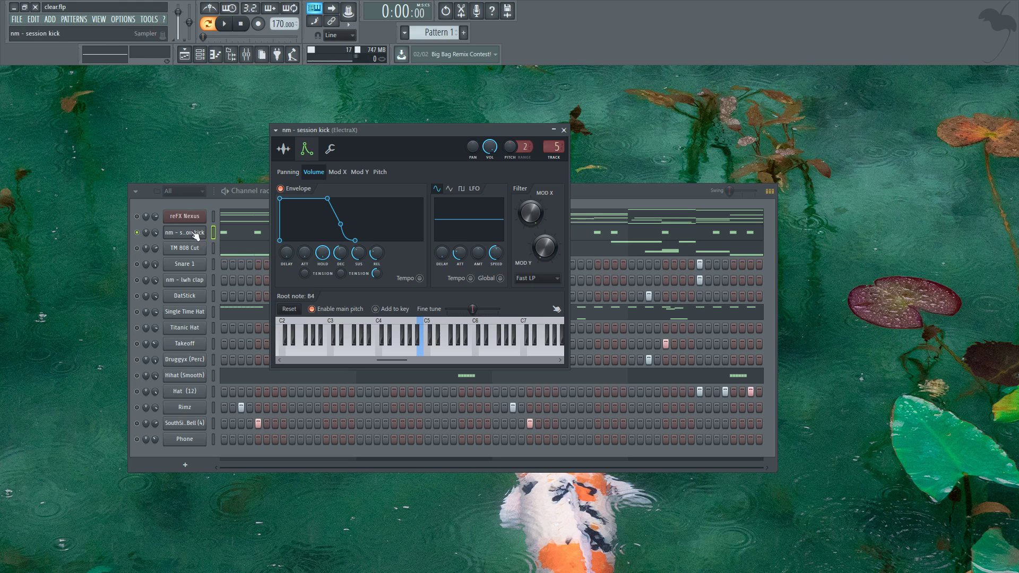
- Check the kick's sample and miscellaneous settings, return to its volume envelope and audition the kick
{"action": "left_click", "coordinate": [284, 149]}
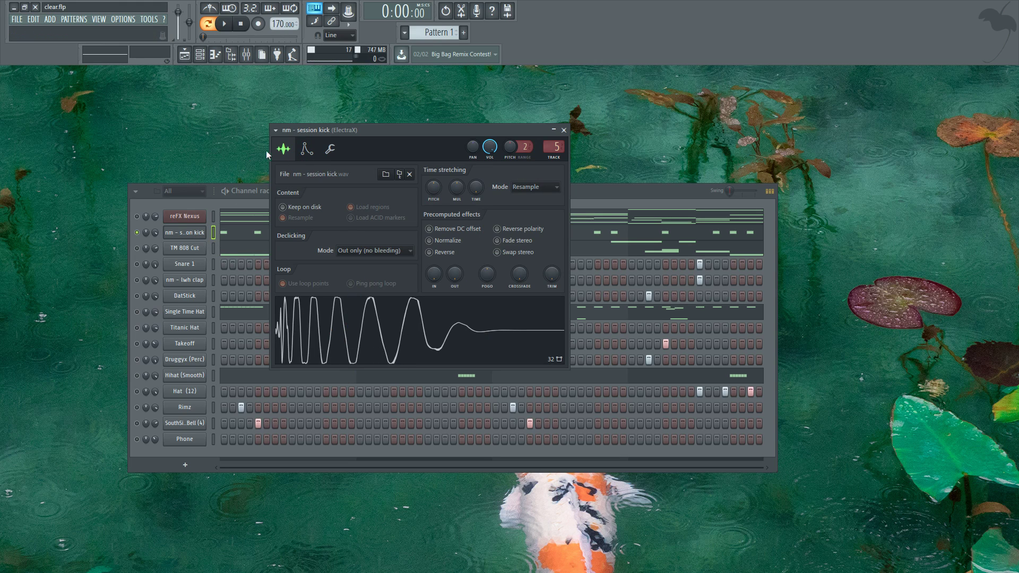
{"action": "left_click", "coordinate": [330, 148]}
{"action": "left_click", "coordinate": [306, 149]}
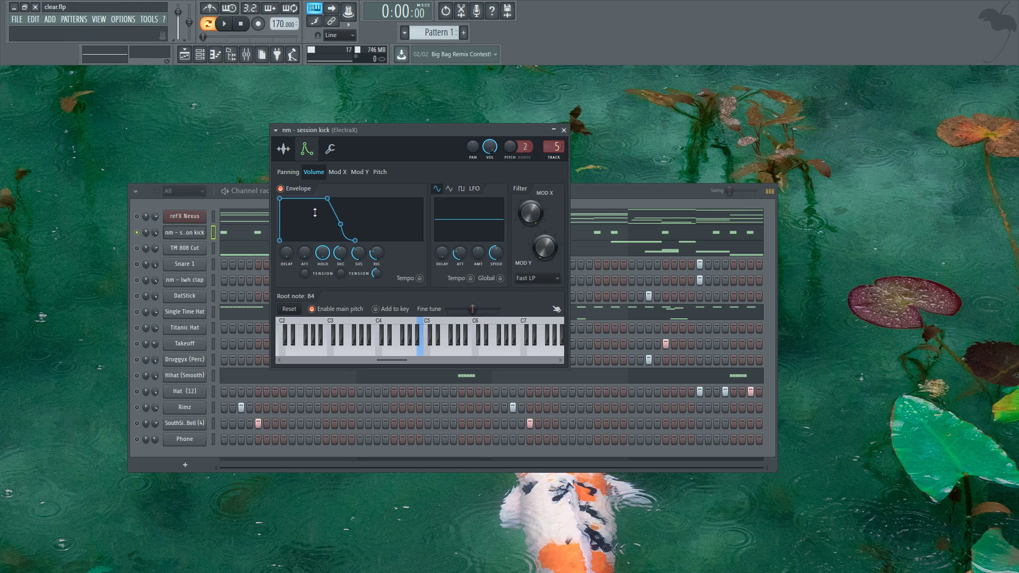
{"action": "key", "text": "e"}
{"action": "key", "text": "e"}
- Set the hold time of the kick's volume envelope to zero and audition the result
{"action": "left_click_drag", "start_coordinate": [322, 253], "coordinate": [322, 292]}
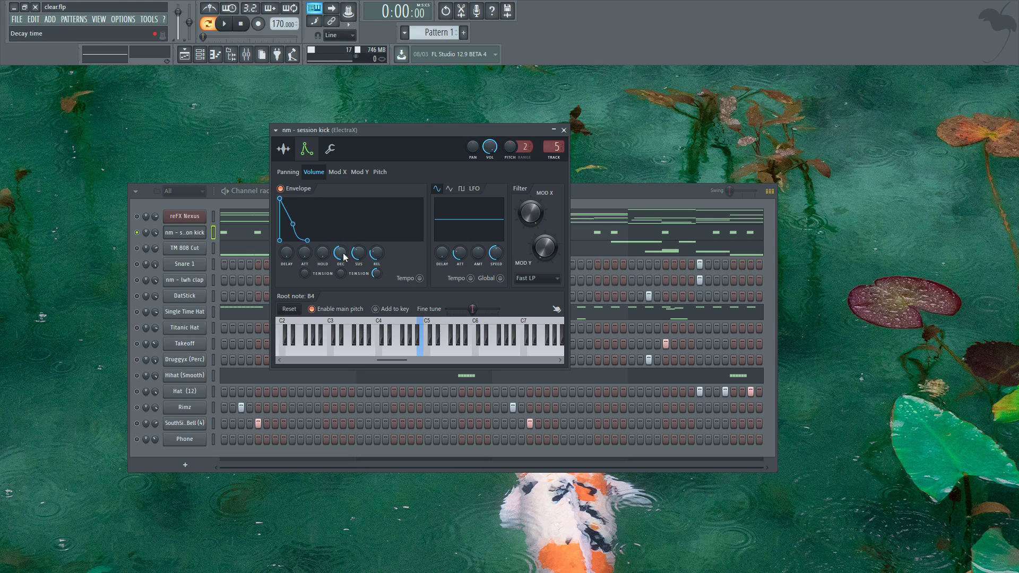
{"action": "key", "text": "e"}
{"action": "key", "text": "e"}
{"action": "key", "text": "e"}
- Set the kick envelope's decay to zero and its sustain to full, auditioning the kick
{"action": "left_click_drag", "start_coordinate": [340, 252], "coordinate": [340, 291]}
{"action": "left_click_drag", "start_coordinate": [349, 253], "coordinate": [349, 276]}
{"action": "key", "text": "e"}
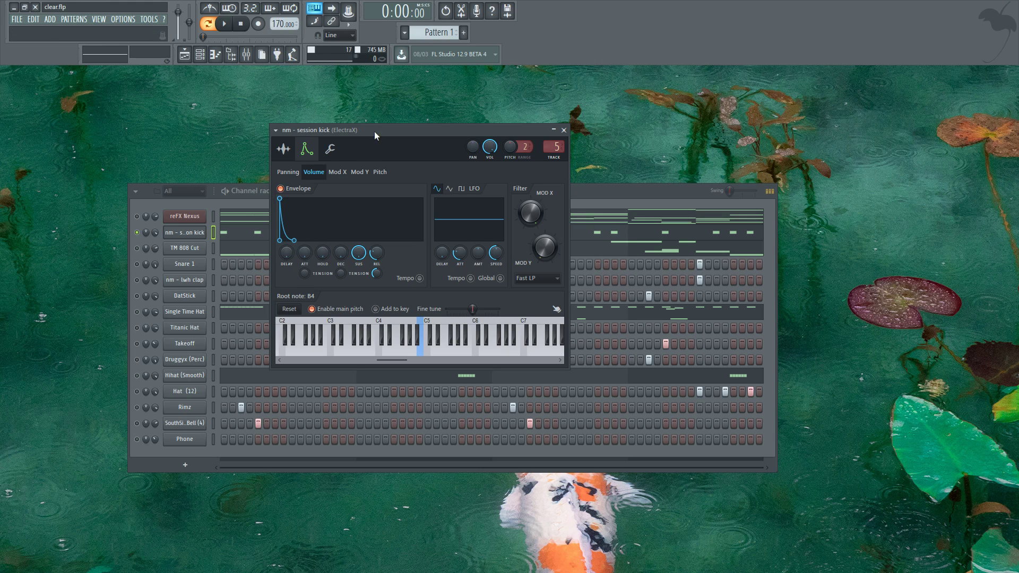
{"action": "left_click_drag", "start_coordinate": [374, 131], "coordinate": [413, 162]}
{"action": "key", "text": "e"}
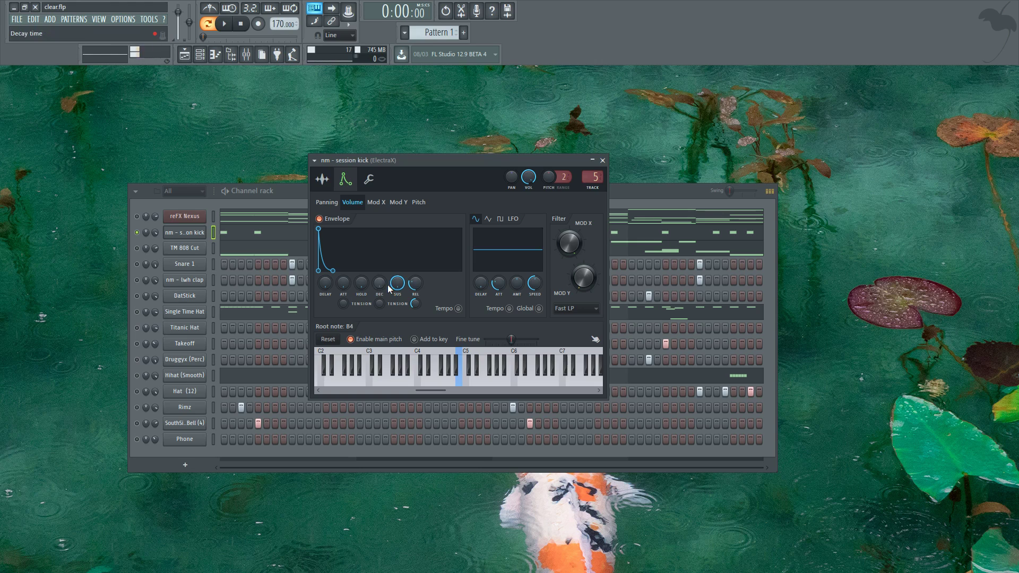
{"action": "key", "text": "e"}
- Reduce the release time of the kick's volume envelope to zero and audition the kick
{"action": "left_click_drag", "start_coordinate": [334, 271], "coordinate": [319, 270]}
{"action": "key", "text": "e"}
{"action": "key", "text": "e"}
{"action": "key", "text": "e"}
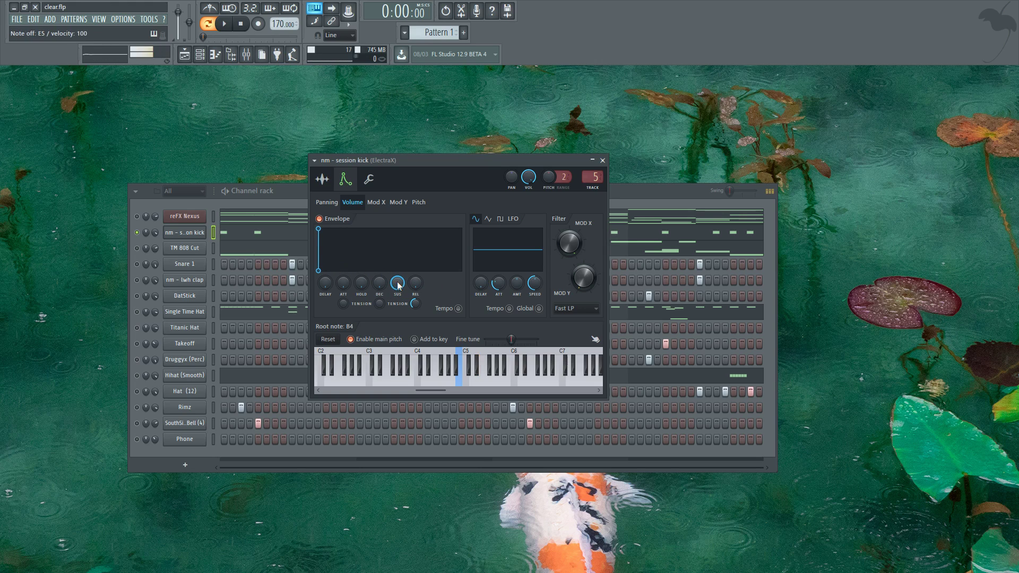
- Audition the kick with its volume envelope on, and switch the envelope off to compare
{"action": "key", "text": "e"}
{"action": "key", "text": "e"}
{"action": "left_click", "coordinate": [319, 219]}
{"action": "key", "text": "e"}
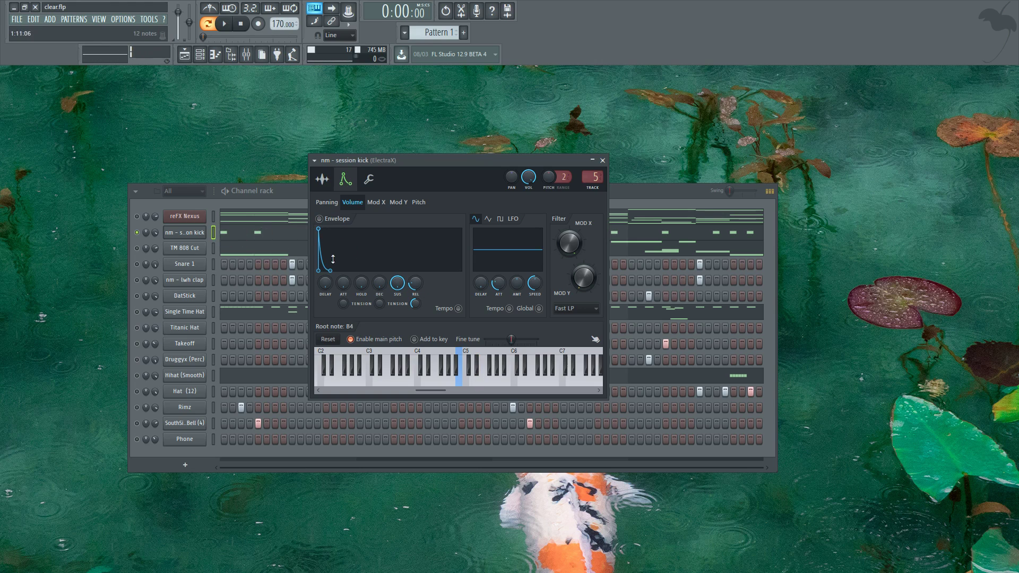
- With the volume envelope on, lower the kick's sustain level and lengthen its release, auditioning the changes
{"action": "left_click_drag", "start_coordinate": [397, 283], "coordinate": [397, 324]}
{"action": "left_click_drag", "start_coordinate": [414, 283], "coordinate": [414, 313]}
{"action": "key", "text": "e"}
{"action": "key", "text": "e"}
{"action": "left_click_drag", "start_coordinate": [398, 287], "coordinate": [397, 326]}
{"action": "key", "text": "e"}
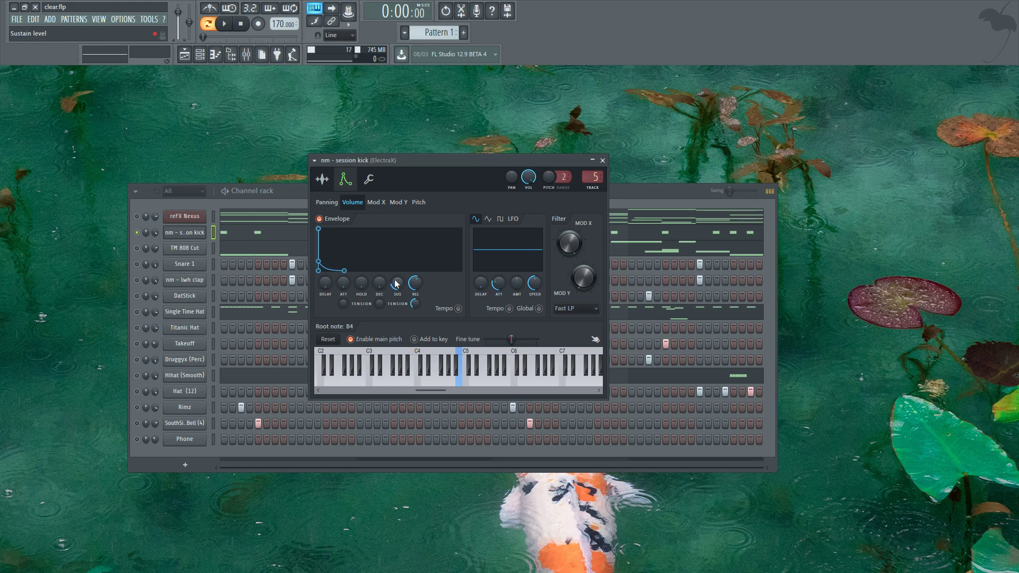
- Raise the kick envelope's sustain to full and lengthen its release time further, auditioning the kick
{"action": "left_click_drag", "start_coordinate": [448, 165], "coordinate": [472, 158]}
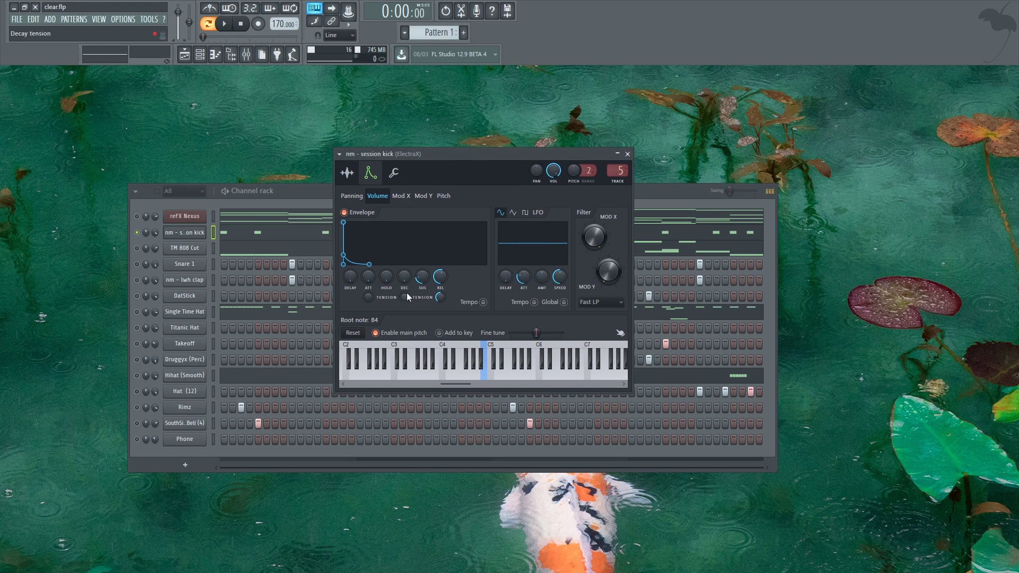
{"action": "left_click_drag", "start_coordinate": [418, 275], "coordinate": [418, 273]}
{"action": "key", "text": "e"}
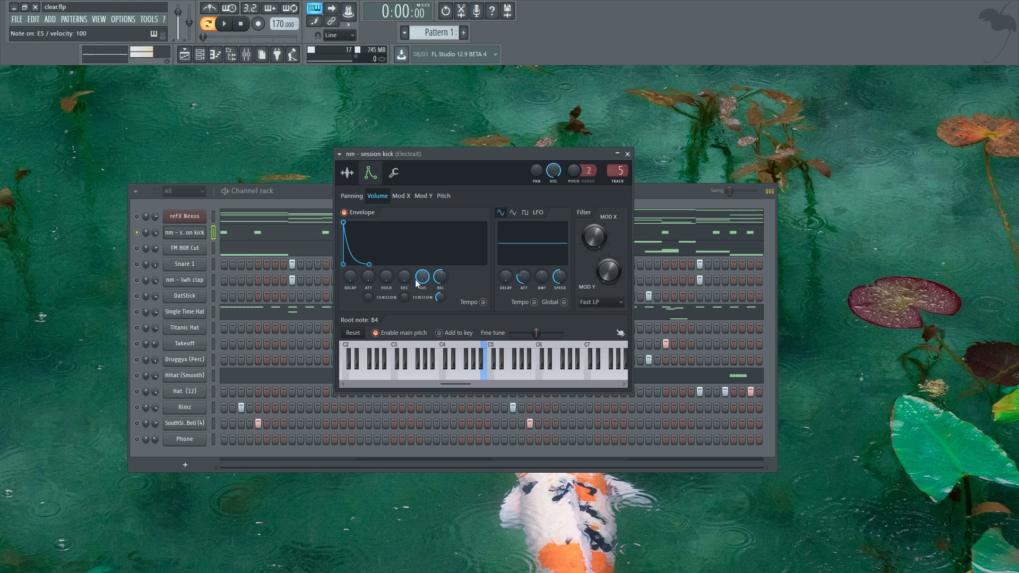
{"action": "left_click_drag", "start_coordinate": [440, 276], "coordinate": [422, 313]}
{"action": "key", "text": "e"}
{"action": "key", "text": "e"}
{"action": "key", "text": "e"}
- Drop the kick envelope's sustain to zero and give it a very short decay, auditioning the kick
{"action": "left_click_drag", "start_coordinate": [421, 277], "coordinate": [403, 285]}
{"action": "key", "text": "e"}
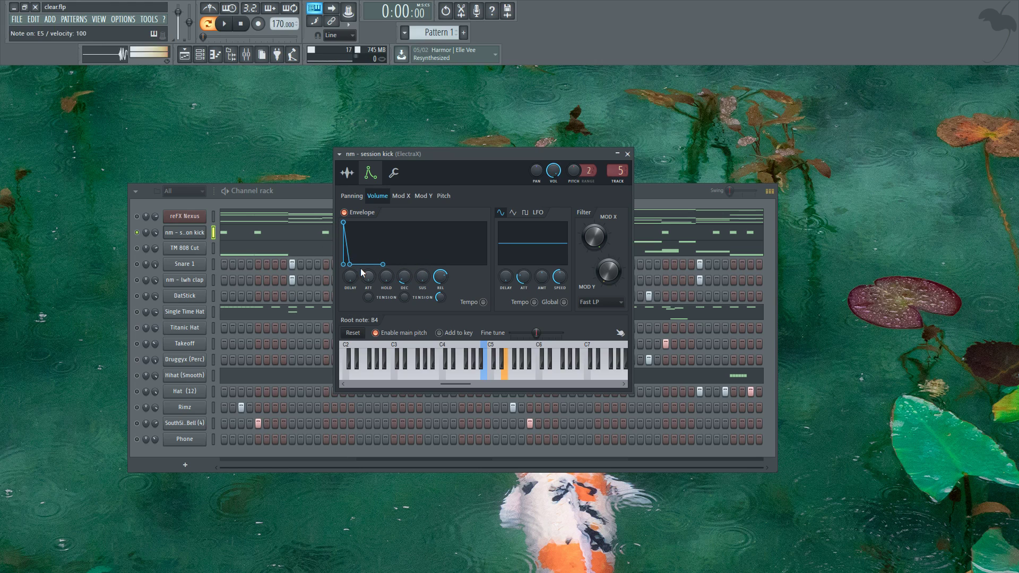
{"action": "left_click_drag", "start_coordinate": [406, 284], "coordinate": [406, 286]}
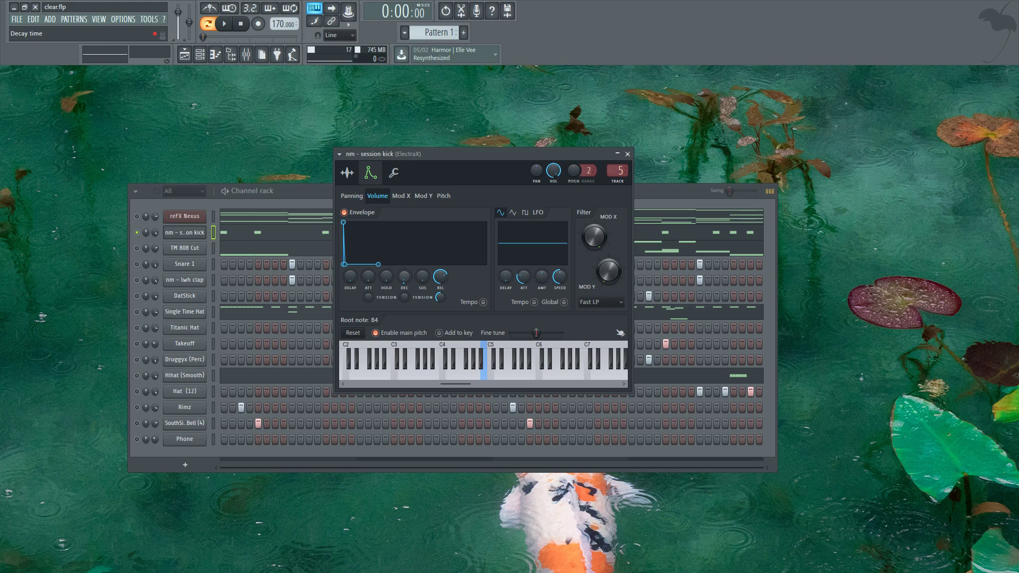
{"action": "key", "text": "e"}
- Audition the kick with a minimal decay time, and raise the decay to a long setting for comparison
{"action": "left_click_drag", "start_coordinate": [405, 278], "coordinate": [344, 265]}
{"action": "key", "text": "e"}
{"action": "key", "text": "e"}
{"action": "key", "text": "e"}
{"action": "key", "text": "e"}
{"action": "left_click_drag", "start_coordinate": [404, 279], "coordinate": [404, 258]}
{"action": "key", "text": "e"}
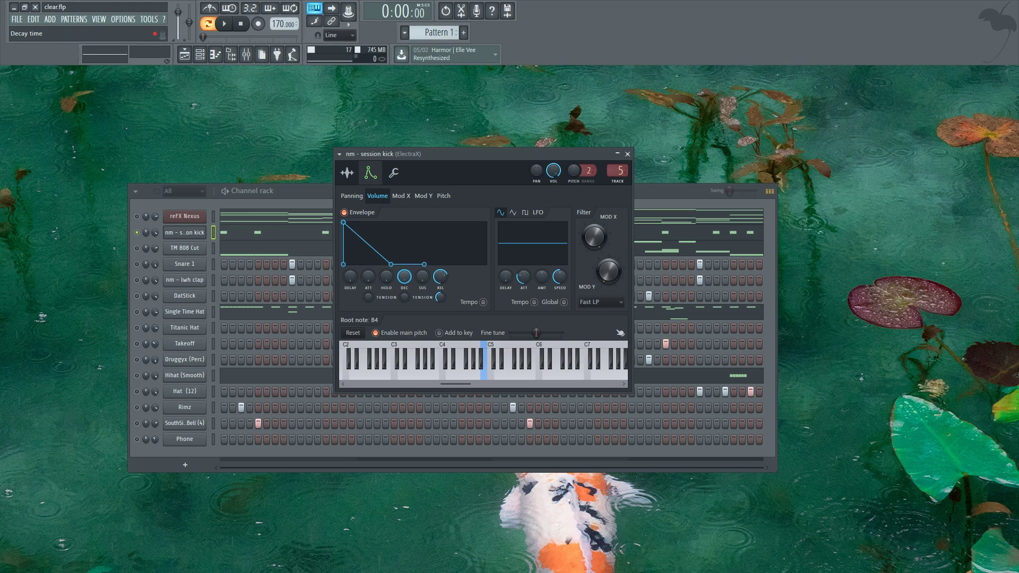
- Audition the kick and shorten its envelope decay to a brief setting
{"action": "key", "text": "e"}
{"action": "mouse_move", "coordinate": [412, 279]}
{"action": "left_mouse_down"}
{"action": "mouse_move", "coordinate": [412, 300]}
{"action": "mouse_move", "coordinate": [441, 284]}
{"action": "mouse_move", "coordinate": [441, 293]}
{"action": "mouse_move", "coordinate": [404, 286]}
{"action": "left_mouse_up"}
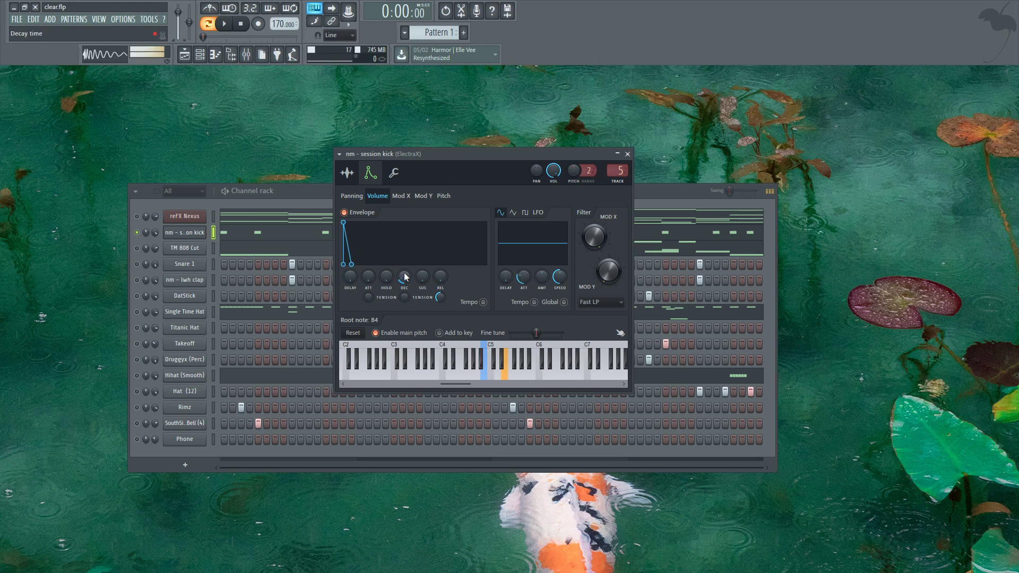
- Unmute the TM 808 Cut channel and open its volume envelope settings, positioning the window over the channel rack
{"action": "left_click", "coordinate": [138, 248]}
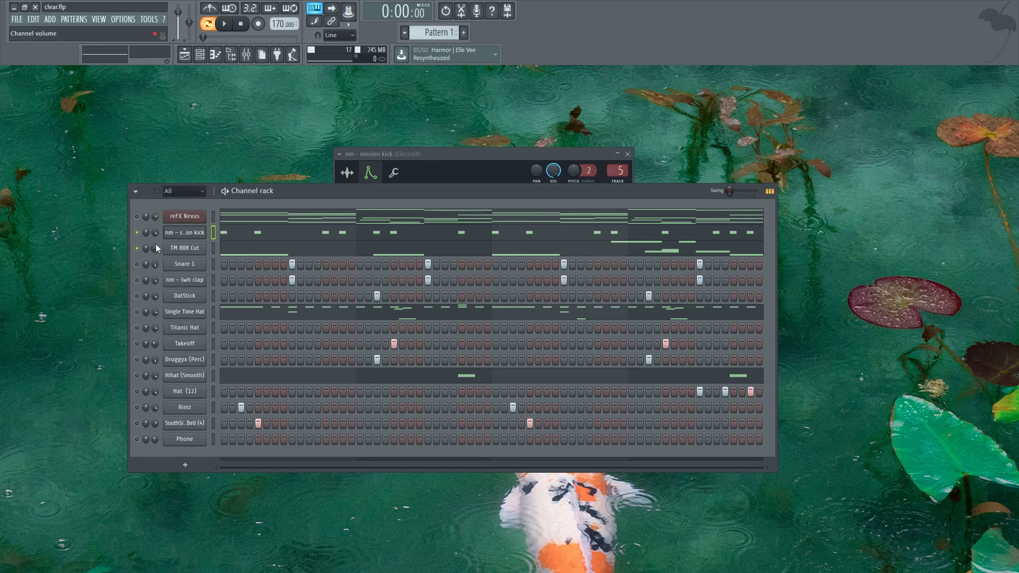
{"action": "left_click", "coordinate": [181, 248]}
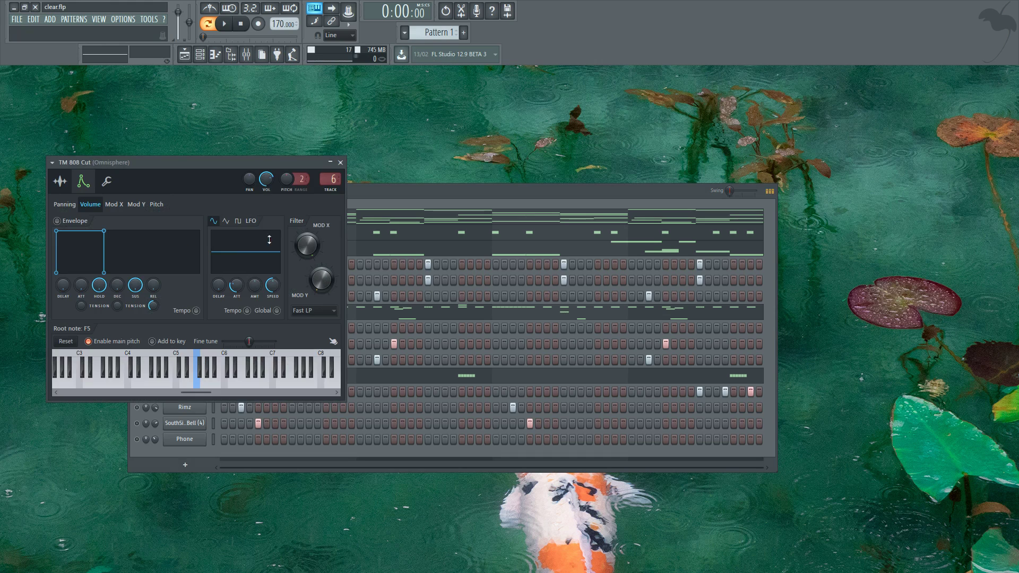
{"action": "left_click_drag", "start_coordinate": [221, 159], "coordinate": [454, 208]}
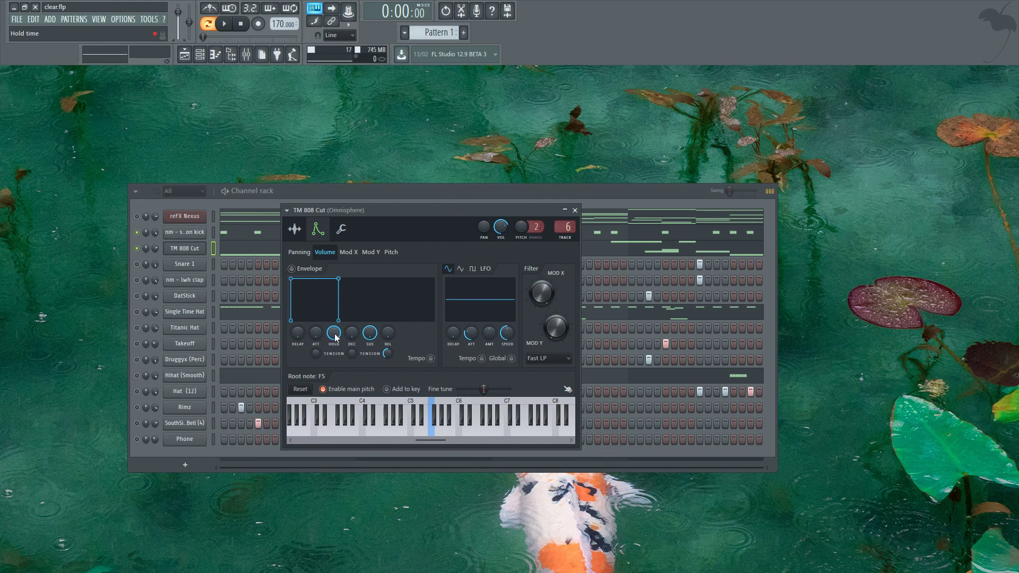
{"action": "left_click_drag", "start_coordinate": [381, 206], "coordinate": [371, 182]}
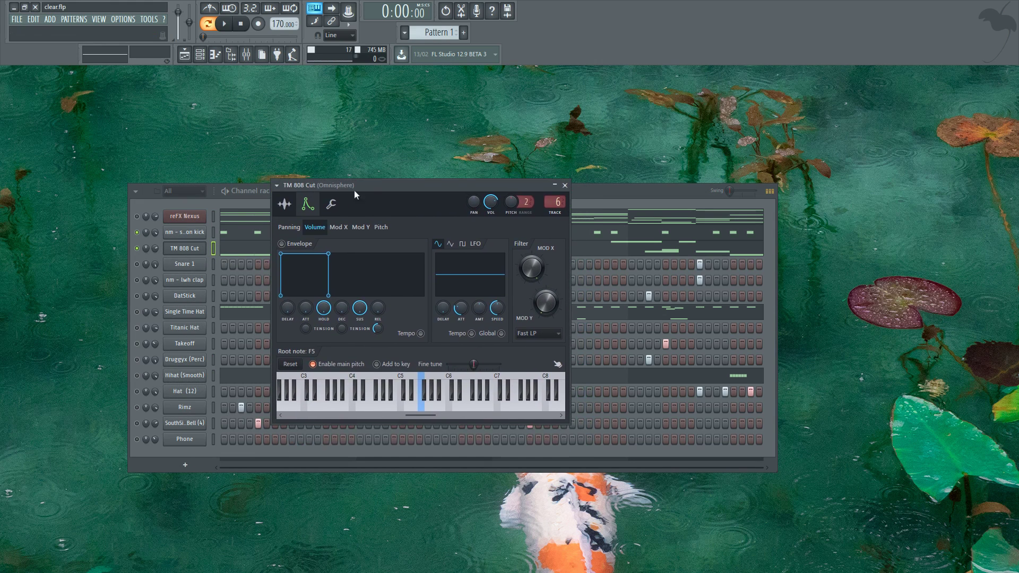
- Audition the TM 808 Cut sample and examine its waveform
{"action": "key", "text": "c"}
{"action": "left_click", "coordinate": [285, 204]}
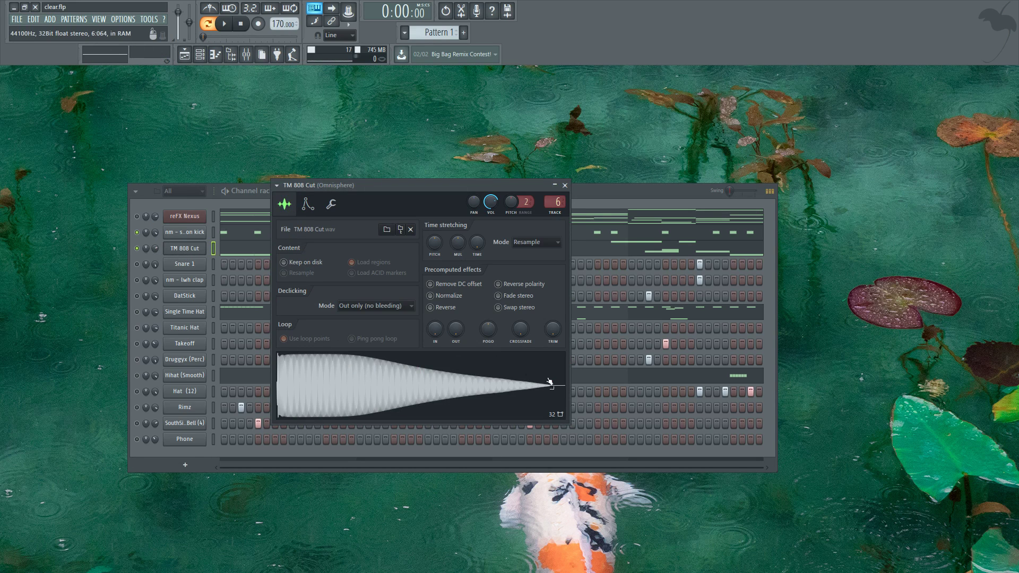
{"action": "left_click_drag", "start_coordinate": [336, 181], "coordinate": [346, 175]}
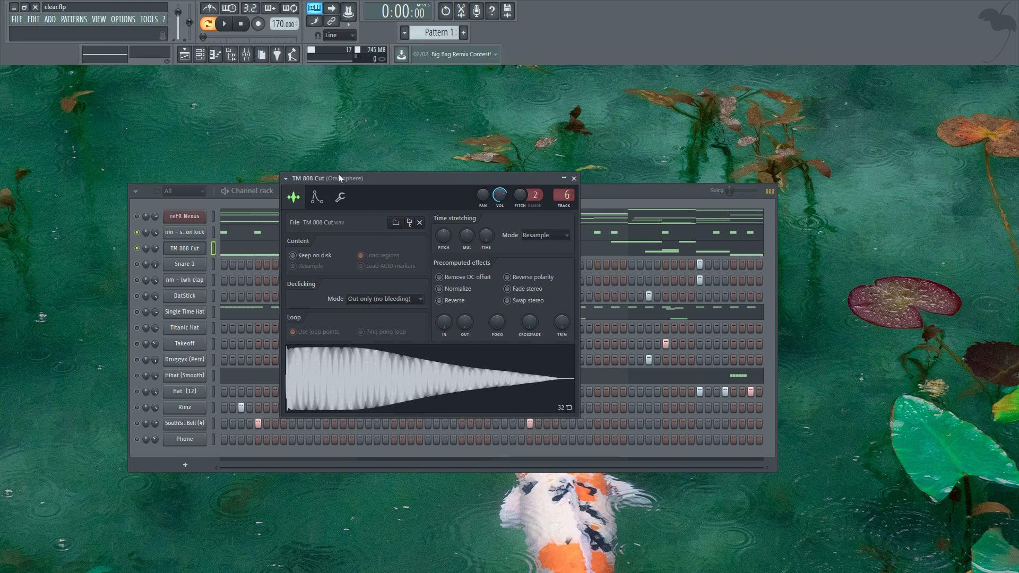
- Turn on the 808's volume envelope and set its attack to zero, auditioning the sound
{"action": "left_click", "coordinate": [317, 198]}
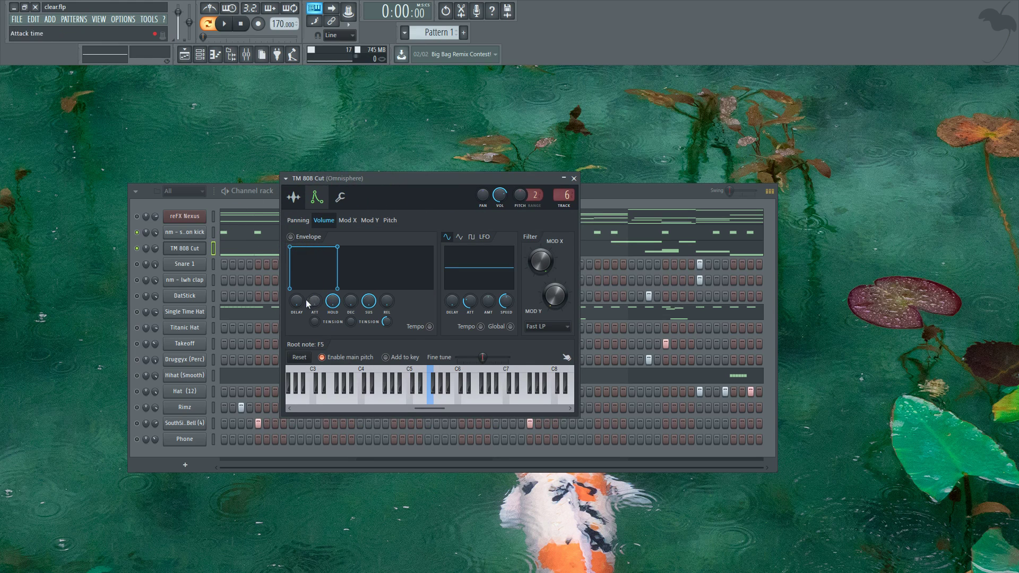
{"action": "left_click_drag", "start_coordinate": [324, 307], "coordinate": [392, 289]}
{"action": "left_click_drag", "start_coordinate": [314, 301], "coordinate": [315, 315]}
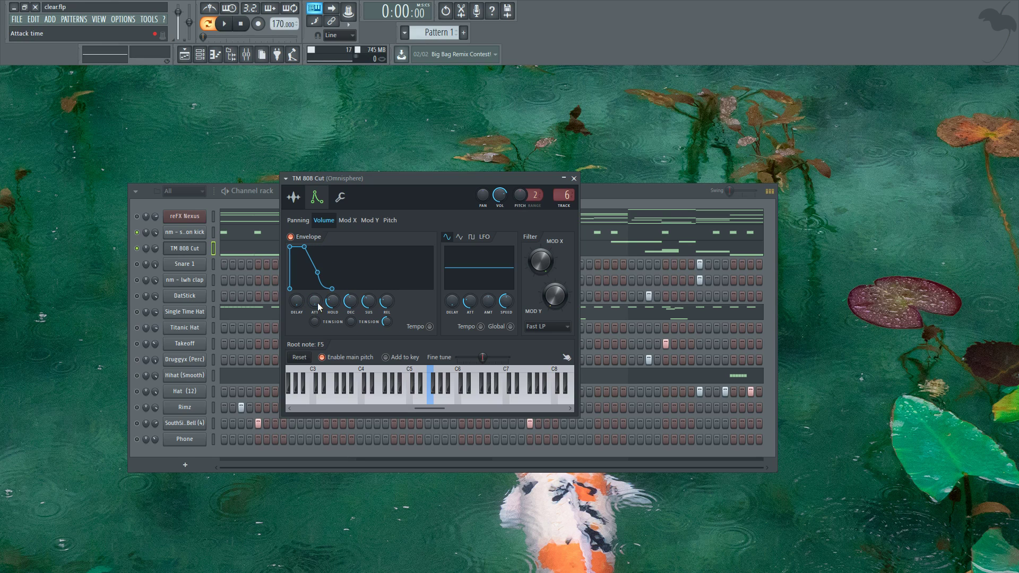
{"action": "key", "text": "e"}
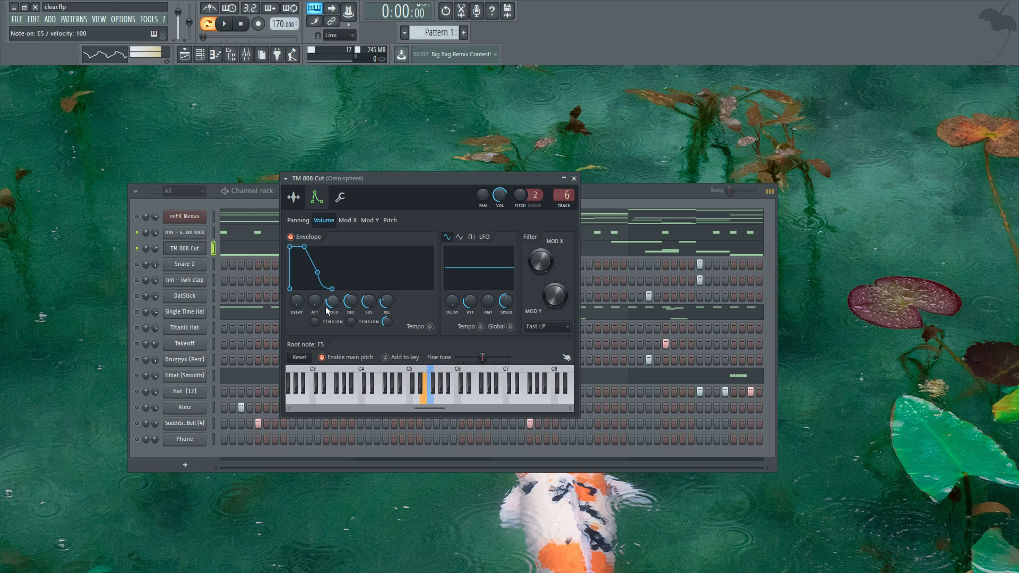
{"action": "key", "text": "e"}
- Reduce the 808 envelope's hold time to zero and audition the shortened note
{"action": "mouse_move", "coordinate": [332, 301]}
{"action": "left_mouse_down"}
{"action": "mouse_move", "coordinate": [332, 288]}
{"action": "mouse_move", "coordinate": [332, 316]}
{"action": "left_mouse_up"}
{"action": "key", "text": "e"}
{"action": "key", "text": "e"}
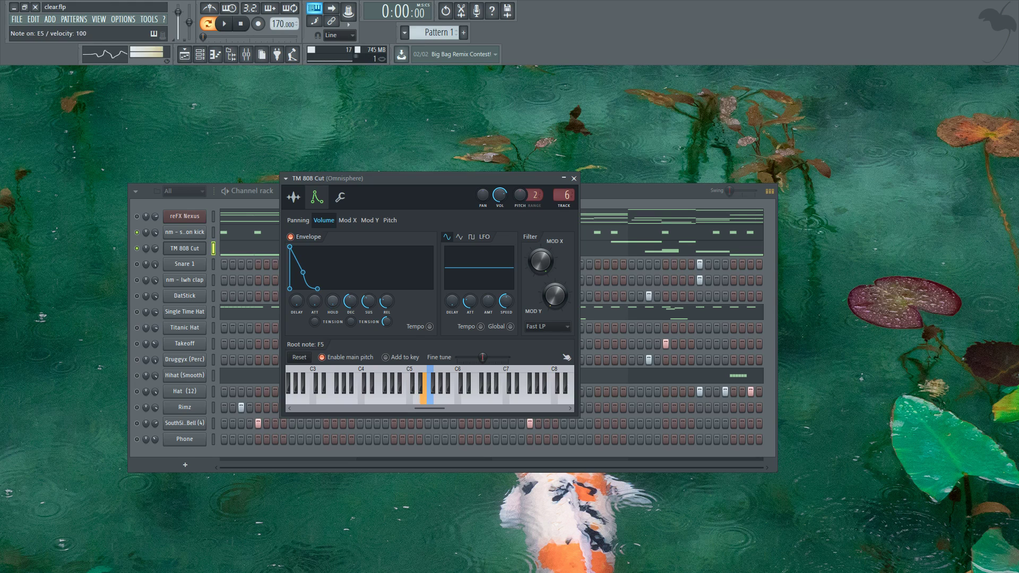
{"action": "key", "text": "e"}
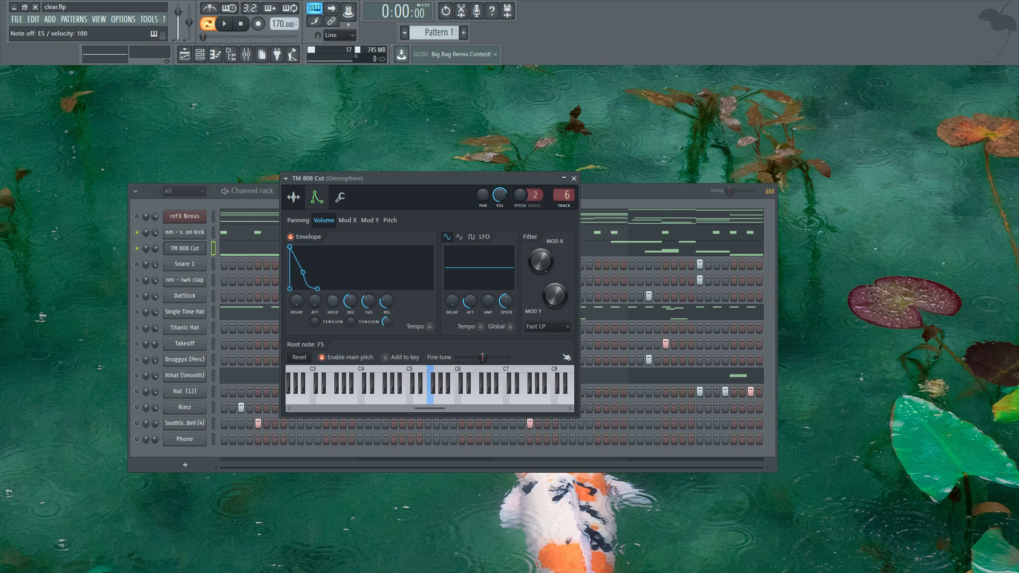
- Raise the 808 envelope's hold time to maximum and audition the note repeatedly
{"action": "left_click_drag", "start_coordinate": [332, 301], "coordinate": [333, 247]}
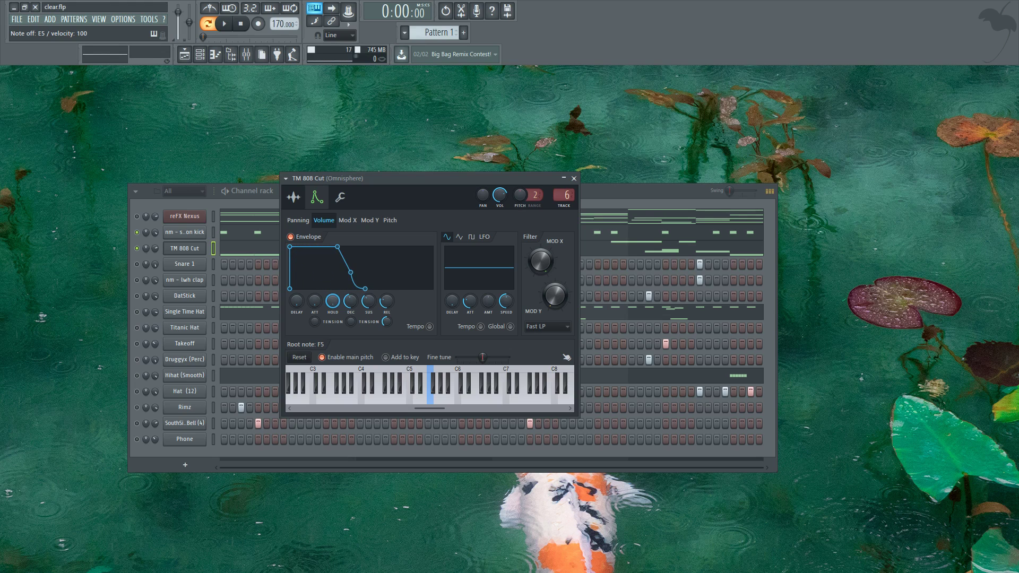
{"action": "key", "text": "e"}
{"action": "key", "text": "e"}
{"action": "key", "text": "e"}
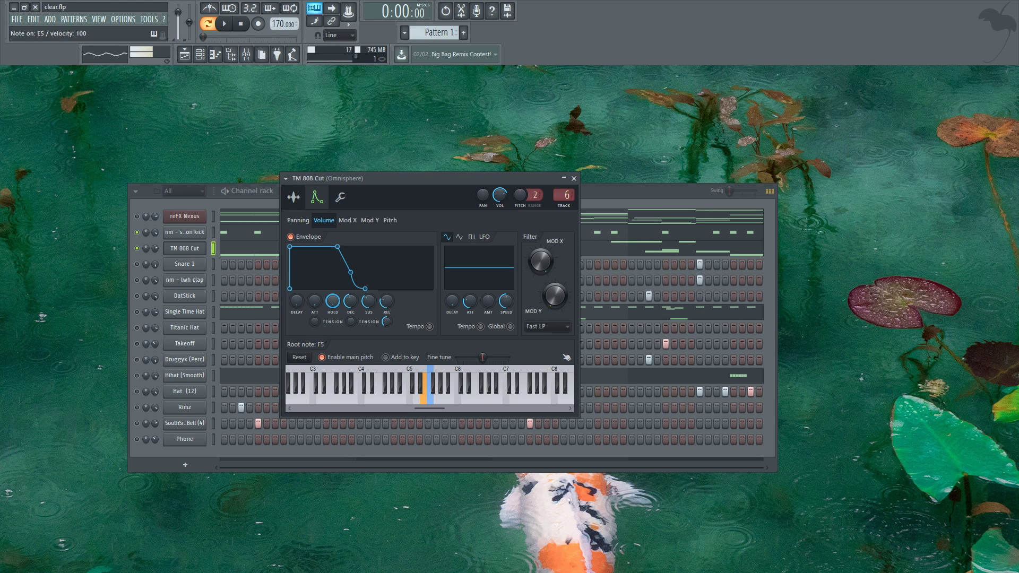
{"action": "key", "text": "e"}
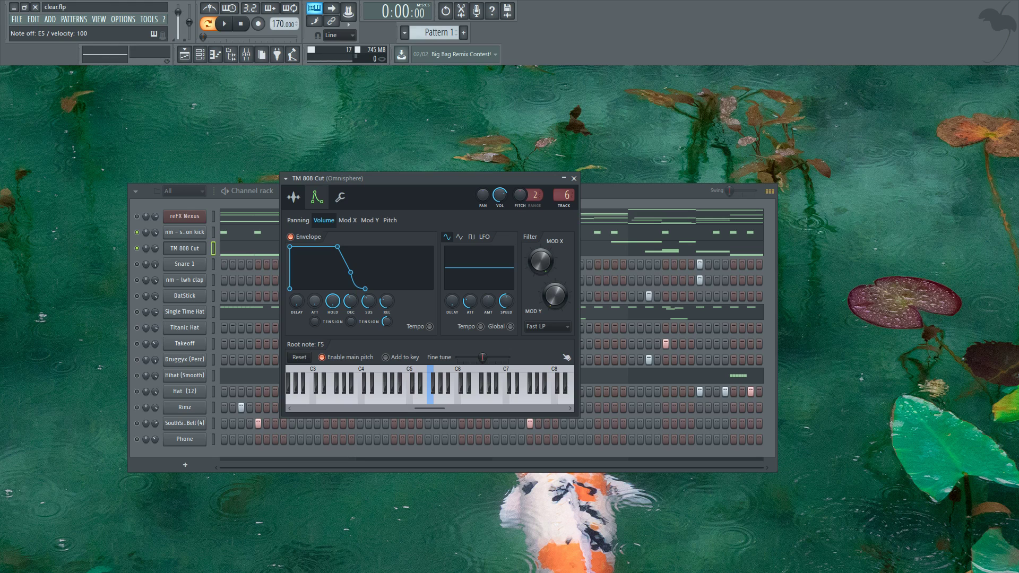
{"action": "key", "text": "e"}
{"action": "key", "text": "e"}
- Bring the 808 envelope's sustain, release and decay down to zero, and audition the sound
{"action": "left_click_drag", "start_coordinate": [387, 302], "coordinate": [387, 313]}
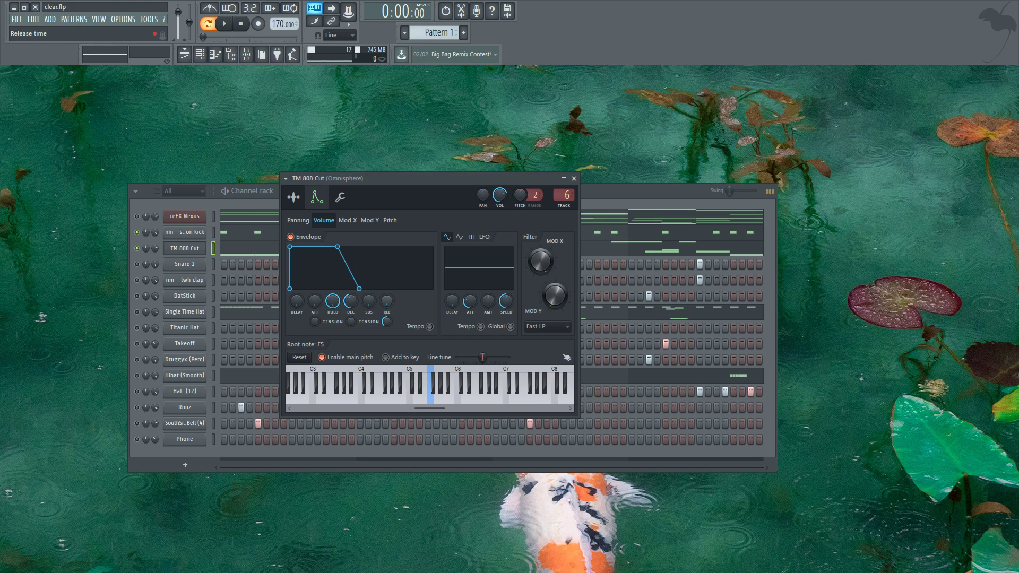
{"action": "left_click_drag", "start_coordinate": [351, 301], "coordinate": [351, 314]}
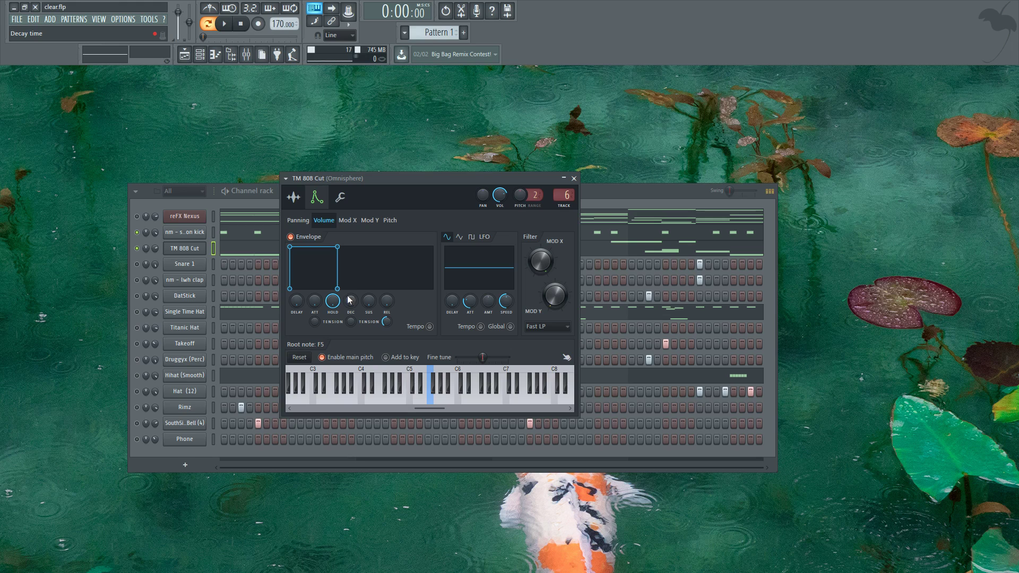
{"action": "key", "text": "c"}
{"action": "key", "text": "c"}
{"action": "key", "text": "c"}
{"action": "key", "text": "c"}
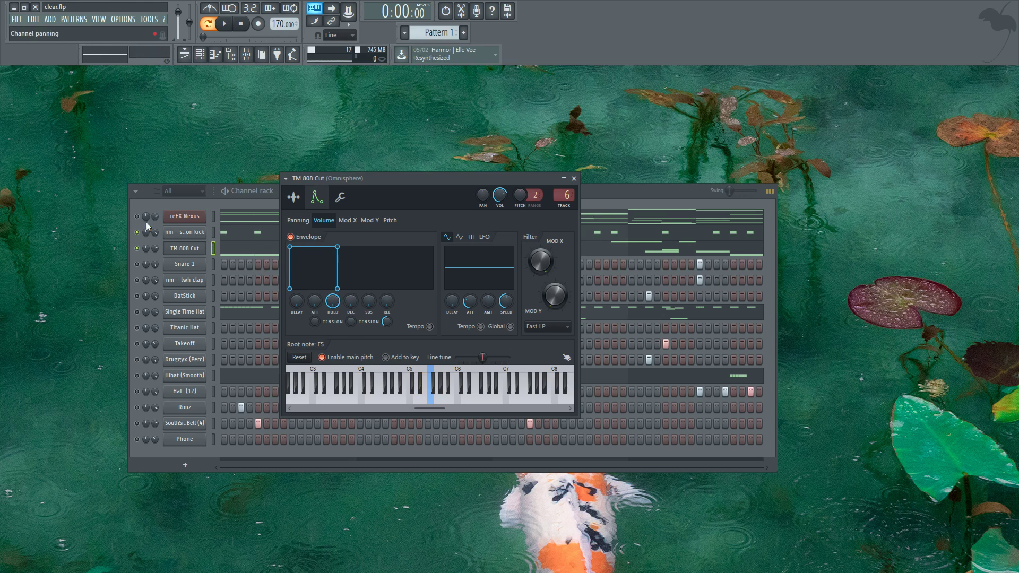
- Move the sampler window aside, open the TM 808 Cut piano roll and play the pattern briefly
{"action": "left_click", "coordinate": [277, 199]}
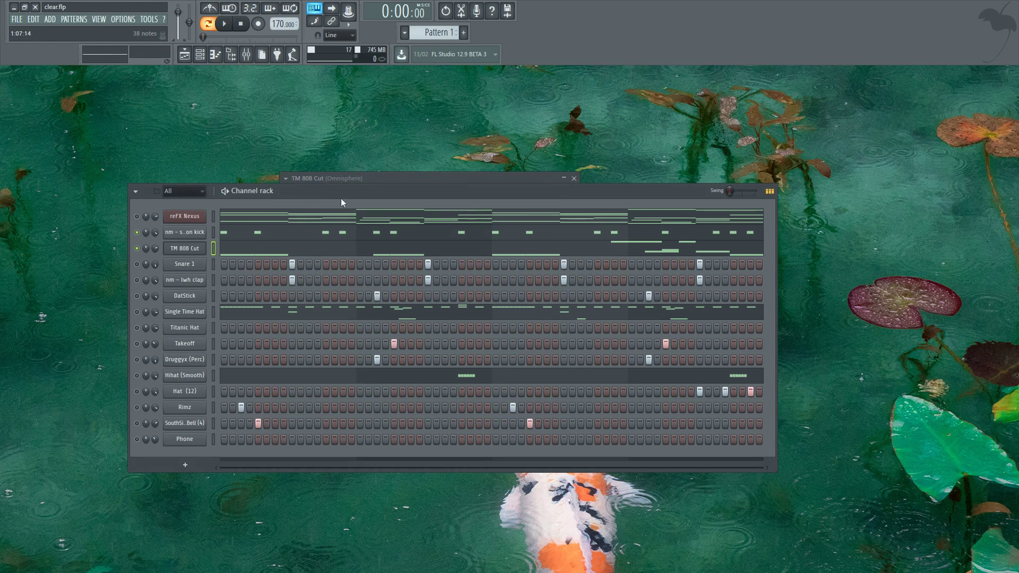
{"action": "left_click_drag", "start_coordinate": [377, 177], "coordinate": [600, 161]}
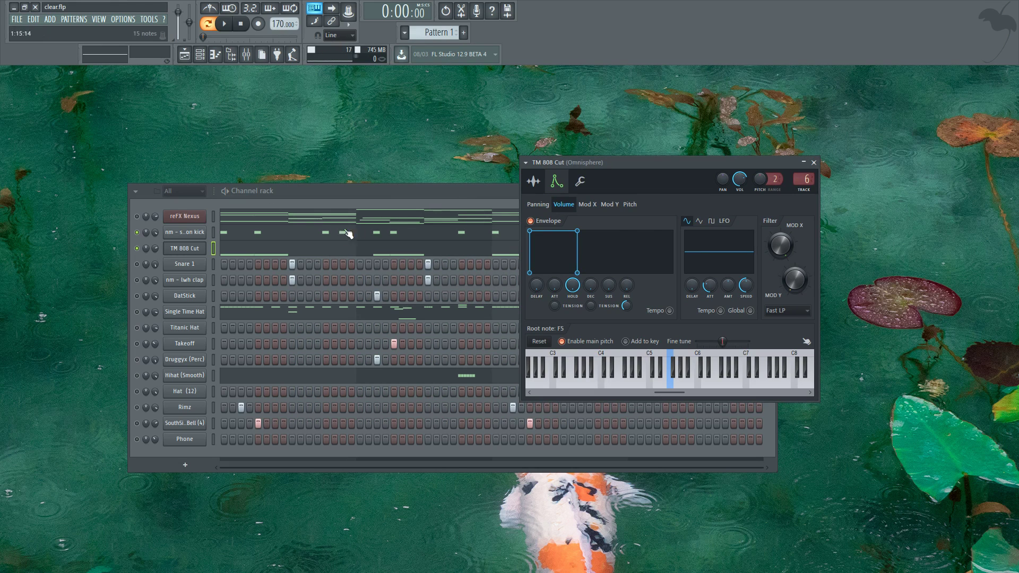
{"action": "left_click", "coordinate": [234, 246]}
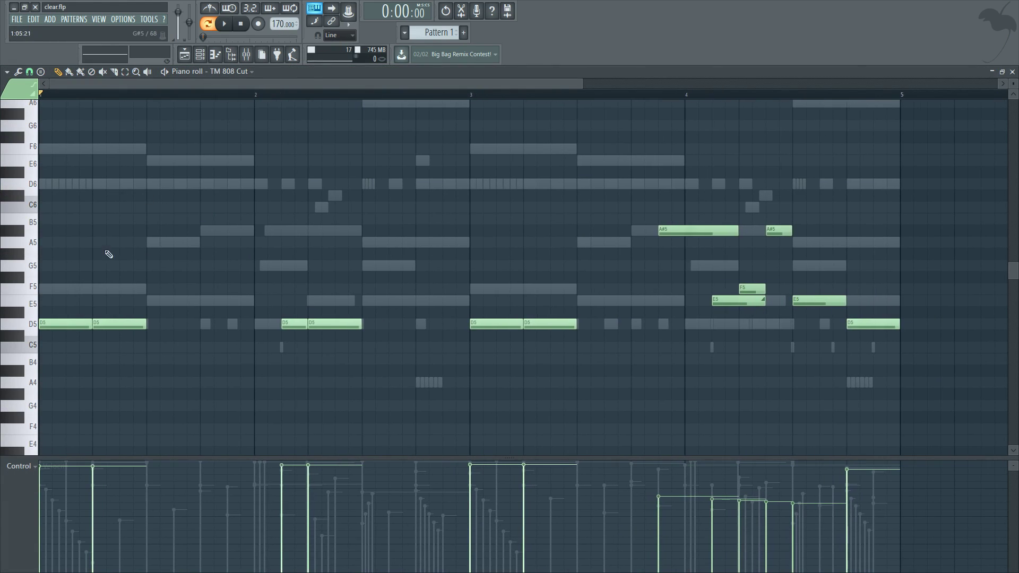
{"action": "left_click", "coordinate": [225, 25]}
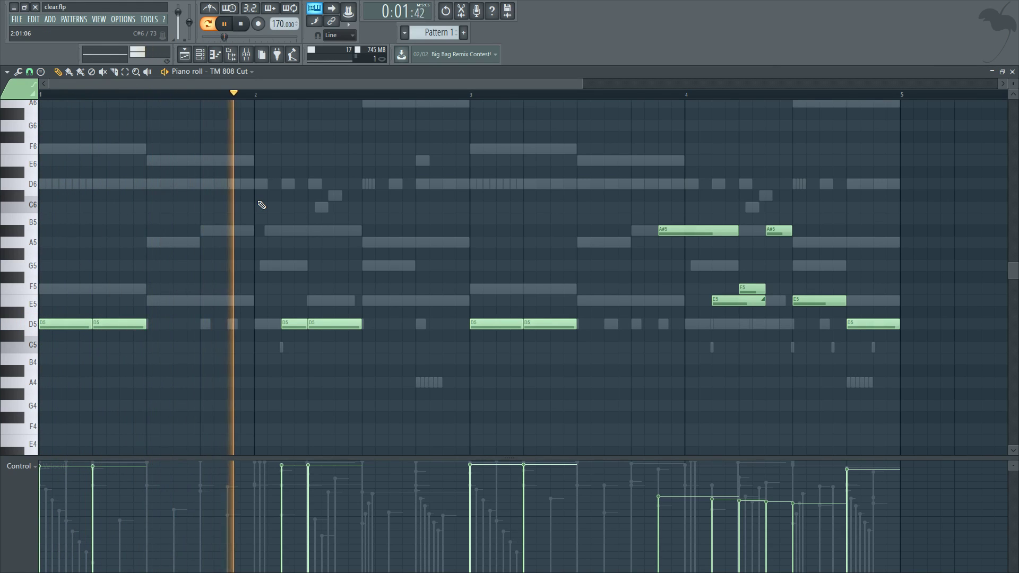
{"action": "key", "text": "space"}
- Place a two-step D7 note at 2:03:00 in the 808 piano roll, play the pattern, and close the piano roll
{"action": "scroll", "coordinate": [296, 276], "scroll_direction": "up", "scroll_amount": 3}
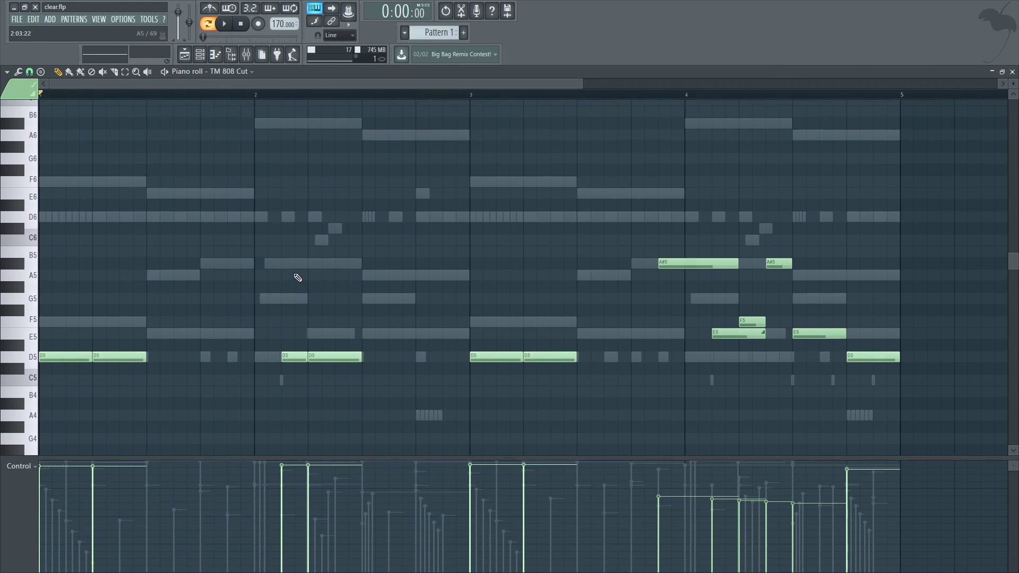
{"action": "left_click_drag", "start_coordinate": [291, 355], "coordinate": [296, 147]}
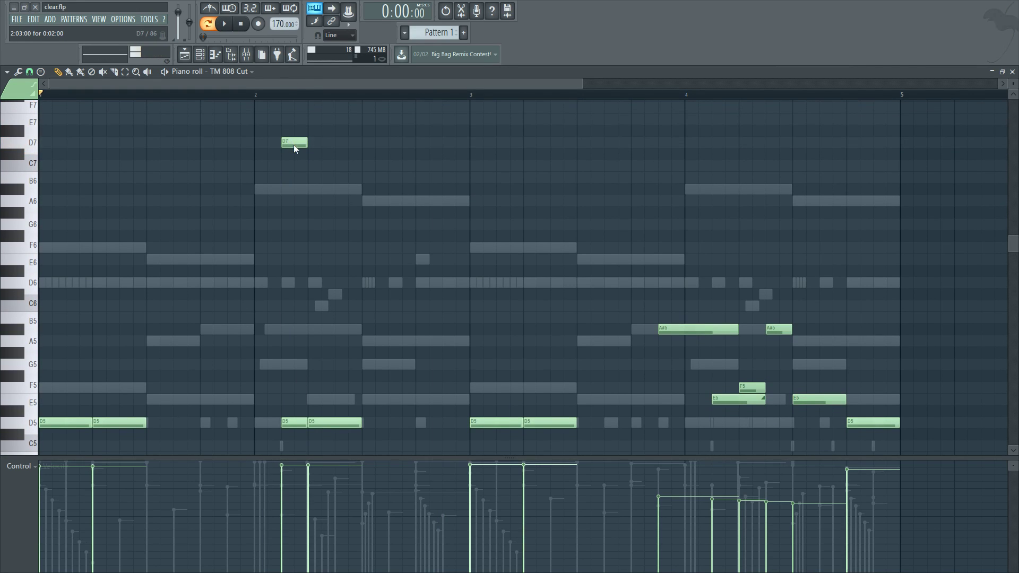
{"action": "key", "text": "space"}
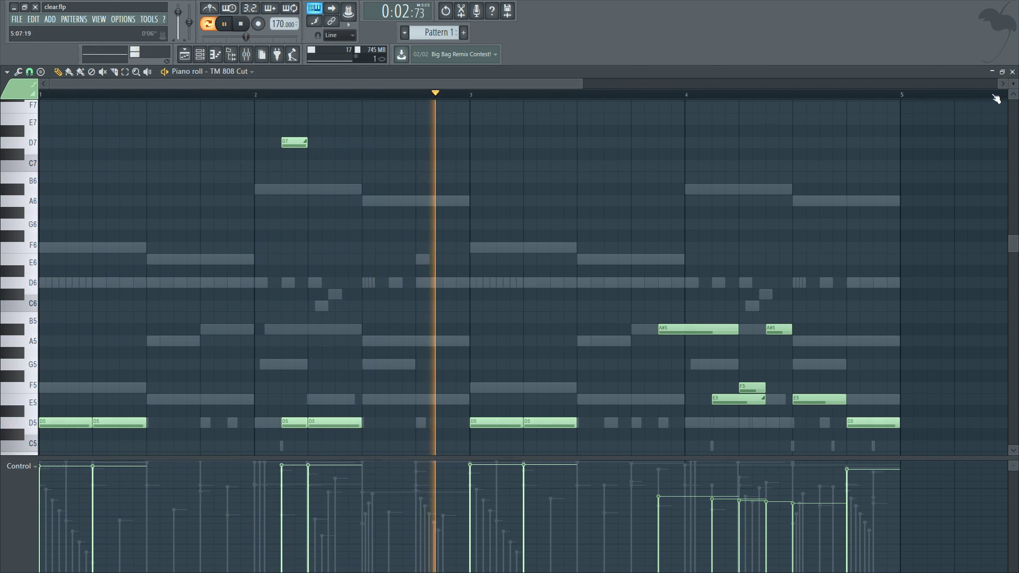
{"action": "left_click", "coordinate": [1001, 71]}
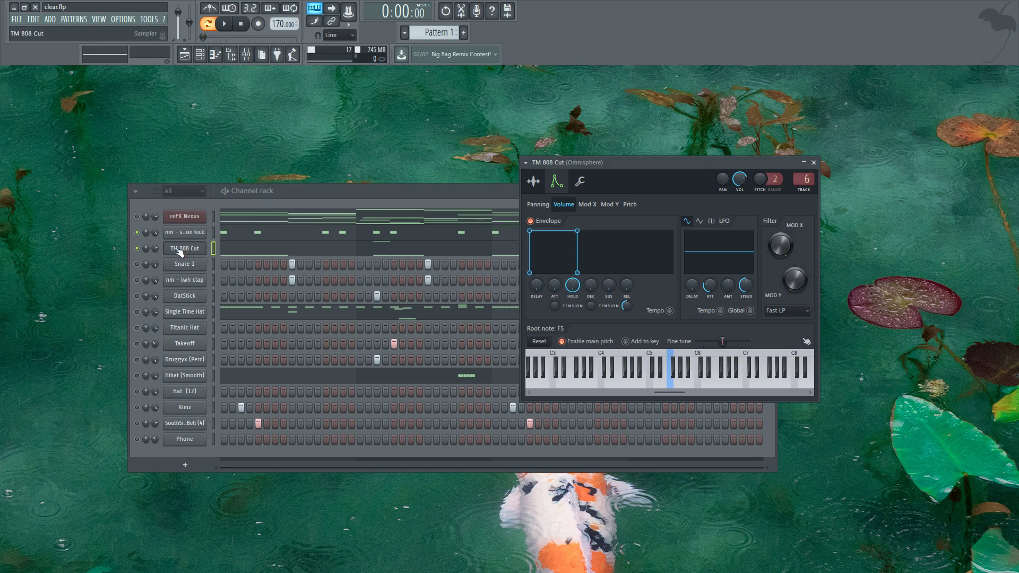
- Bring the TM 808 Cut envelope settings back up and raise the decay to maximum, auditioning the note
{"action": "left_click", "coordinate": [169, 249]}
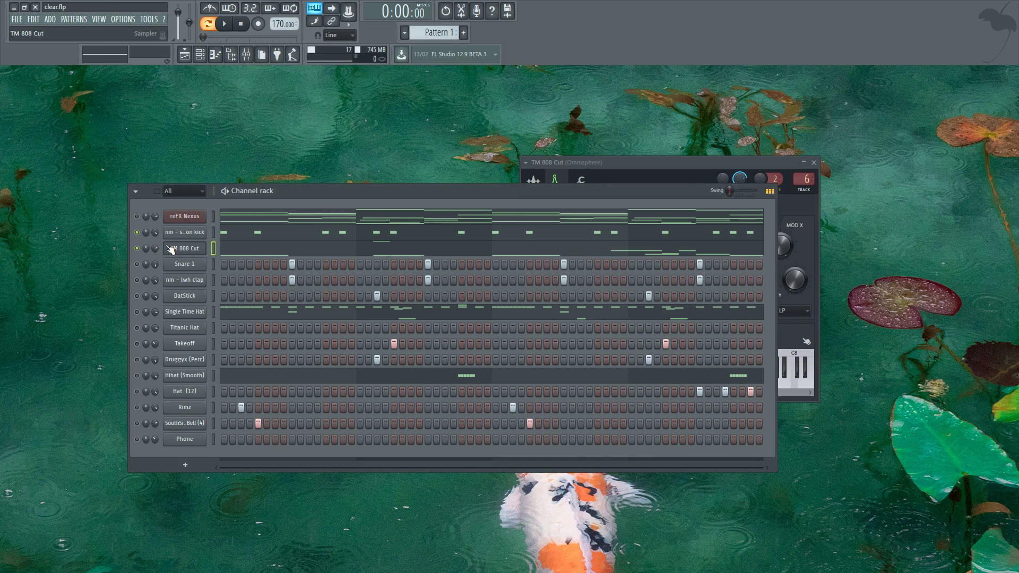
{"action": "left_click", "coordinate": [170, 250]}
{"action": "left_click_drag", "start_coordinate": [648, 185], "coordinate": [472, 153]}
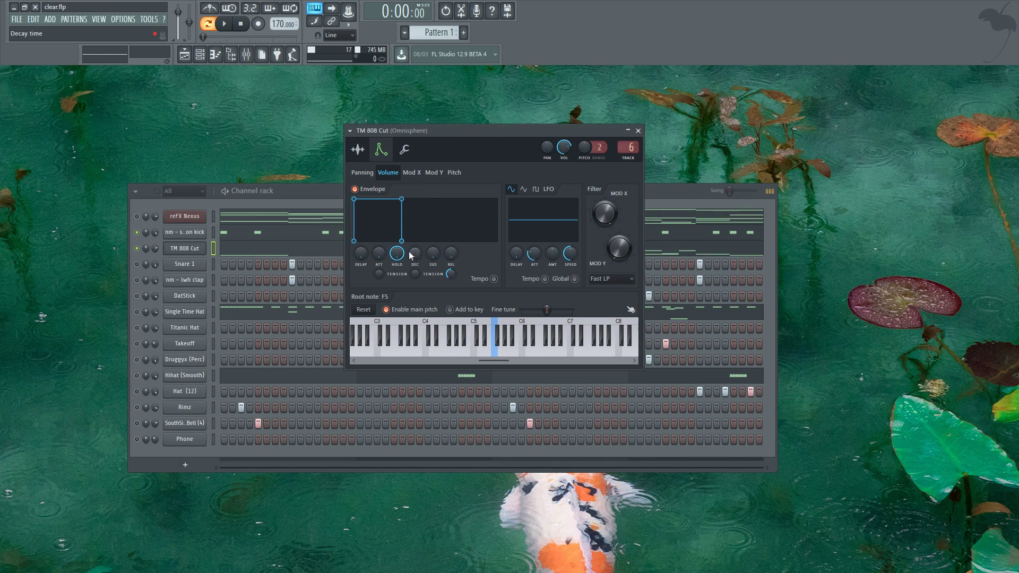
{"action": "mouse_move", "coordinate": [395, 254]}
{"action": "left_mouse_down"}
{"action": "mouse_move", "coordinate": [394, 313]}
{"action": "mouse_move", "coordinate": [394, 255]}
{"action": "left_mouse_up"}
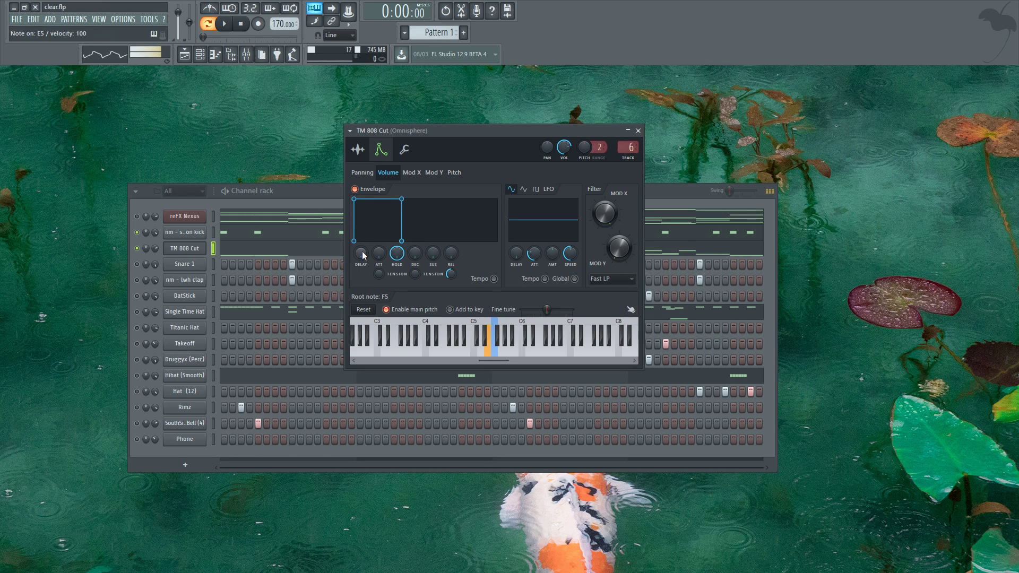
{"action": "left_click_drag", "start_coordinate": [419, 259], "coordinate": [419, 236]}
{"action": "key", "text": "e"}
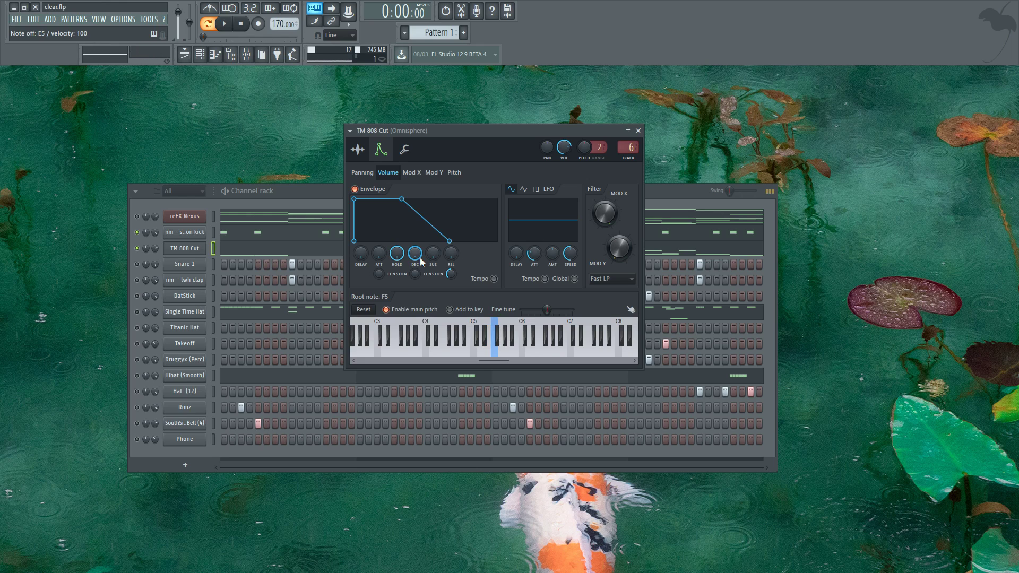
{"action": "key", "text": "e"}
{"action": "key", "text": "e"}
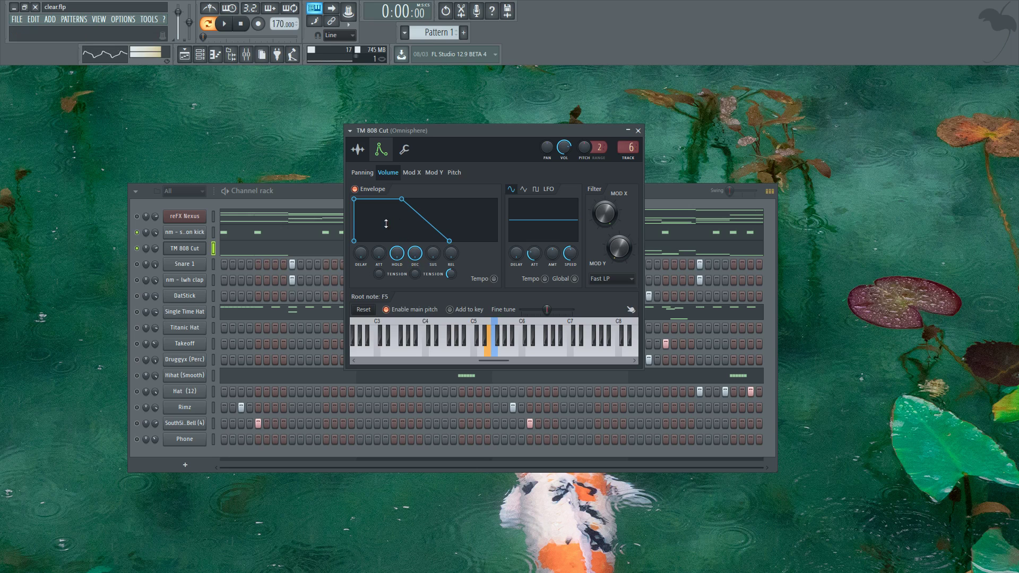
- Shorten the 808 envelope's decay, raise its sustain to full and lengthen its release, auditioning the changes
{"action": "left_click_drag", "start_coordinate": [405, 258], "coordinate": [426, 221]}
{"action": "key", "text": "e"}
{"action": "key", "text": "e"}
{"action": "key", "text": "e"}
{"action": "left_click_drag", "start_coordinate": [451, 254], "coordinate": [451, 224]}
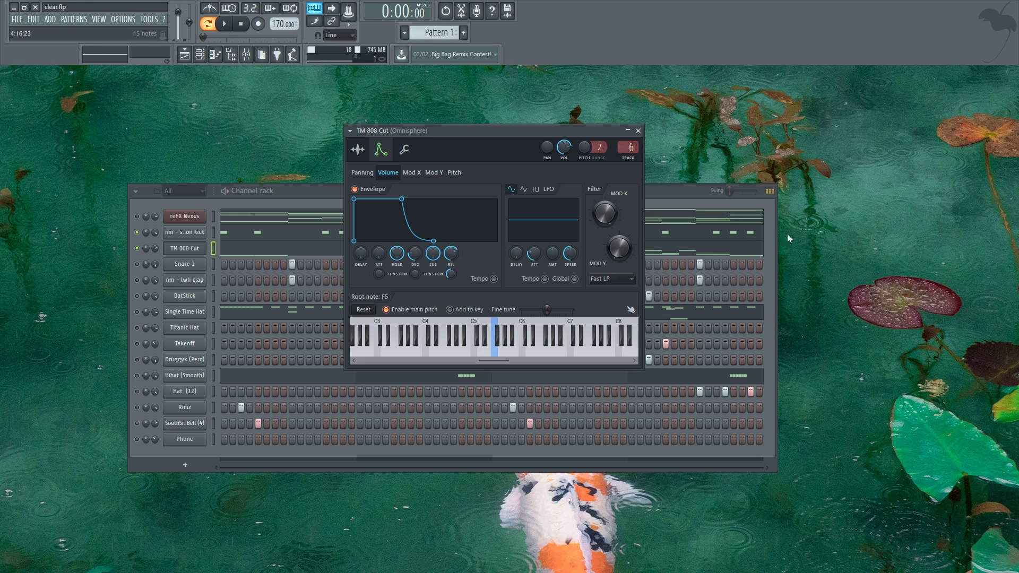
{"action": "key", "text": "c"}
- Drop the 808 envelope's release to zero and lower its sustain level
{"action": "left_click_drag", "start_coordinate": [448, 256], "coordinate": [449, 289]}
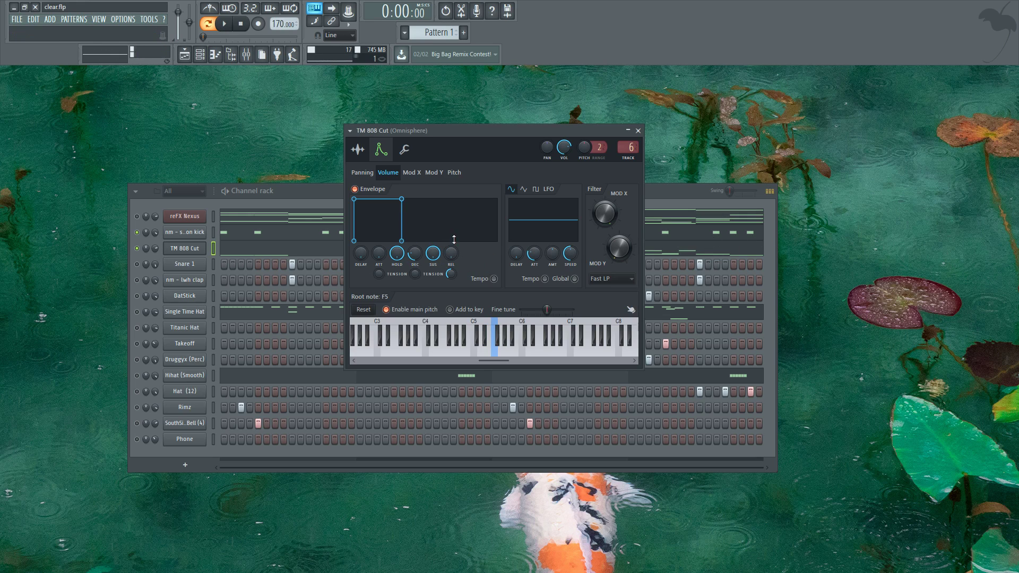
{"action": "left_click_drag", "start_coordinate": [433, 253], "coordinate": [415, 276]}
- Unmute the Snare 1 and nm - lwh clap channels and play the pattern with the kick and 808
{"action": "left_click", "coordinate": [211, 234]}
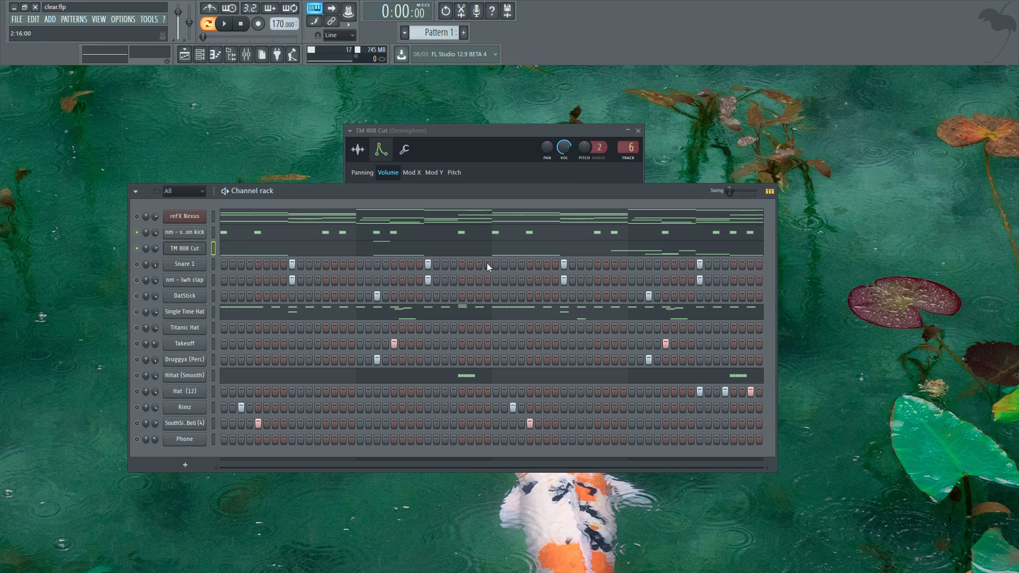
{"action": "left_click", "coordinate": [140, 264]}
{"action": "left_click", "coordinate": [140, 280]}
{"action": "left_click_drag", "start_coordinate": [308, 206], "coordinate": [294, 207]}
{"action": "key", "text": "space"}
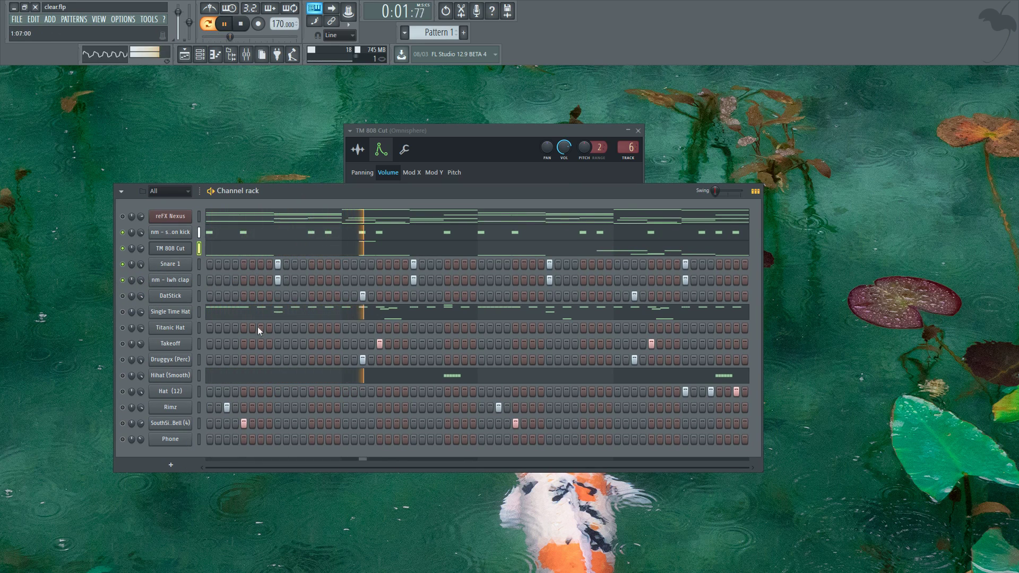
- Replay the start of the pattern to hear Snare 1 and the clap against the kick and 808
{"action": "key", "text": "space"}
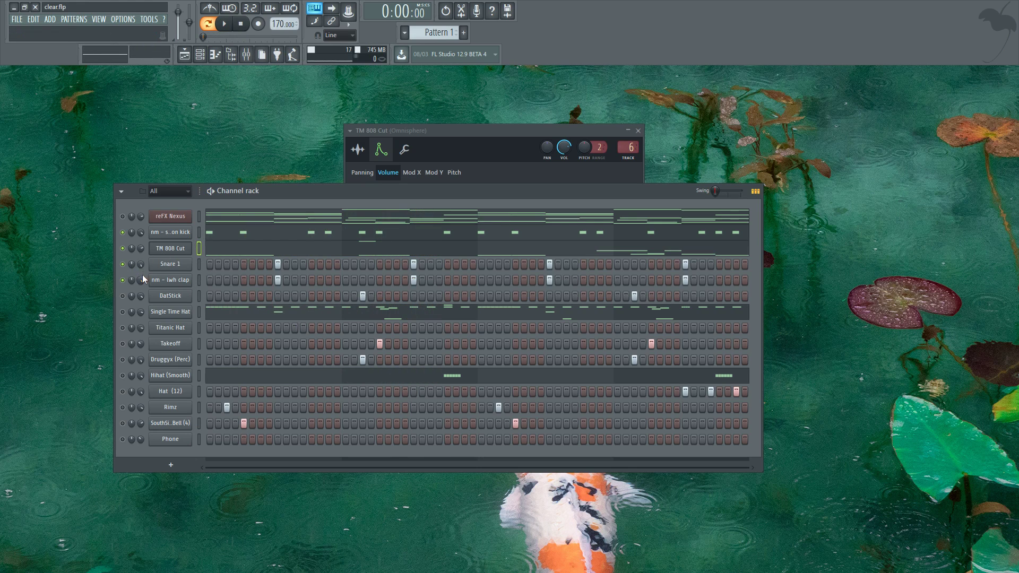
{"action": "key", "text": "space"}
{"action": "key", "text": "space"}
{"action": "key", "text": "space"}
{"action": "key", "text": "space"}
- View the volume envelope settings of Snare 1 and nm - lwh clap, and play the pattern briefly
{"action": "left_click", "coordinate": [171, 264]}
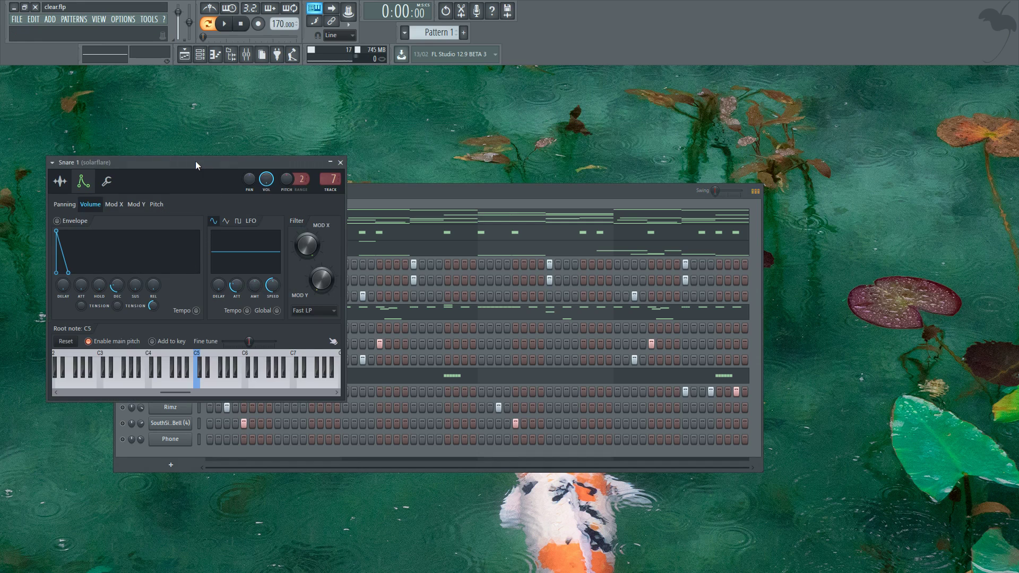
{"action": "left_click", "coordinate": [173, 280]}
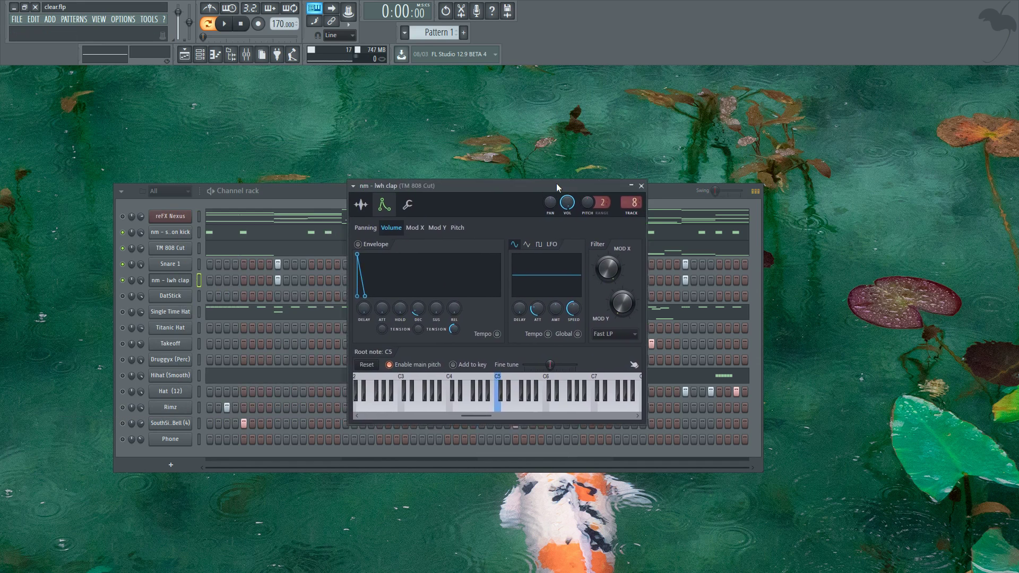
{"action": "key", "text": "space"}
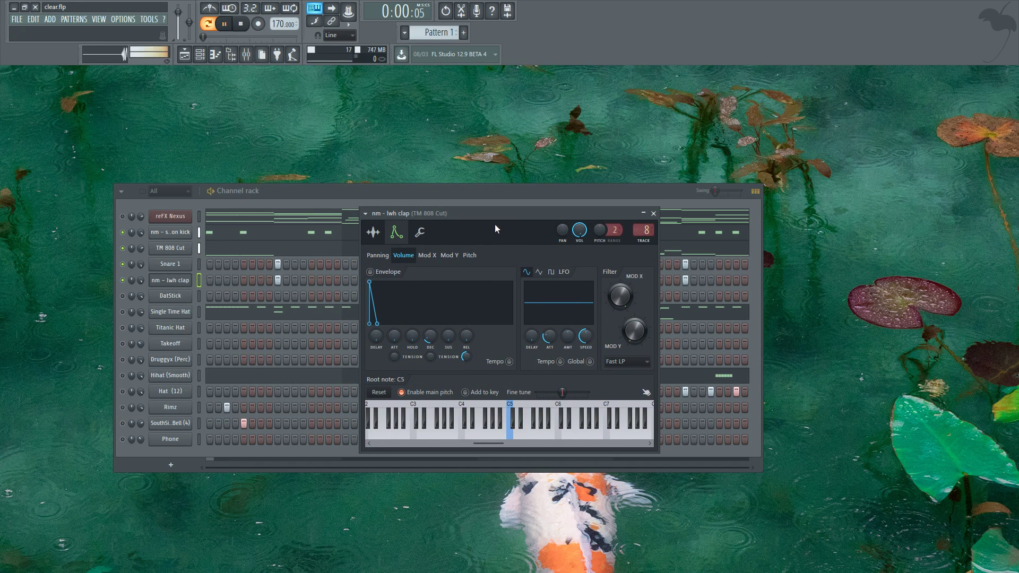
{"action": "key", "text": "space"}
- Enable Snare 1's volume envelope and reset its release, sustain, decay, hold and attack to their defaults
{"action": "left_click", "coordinate": [170, 264]}
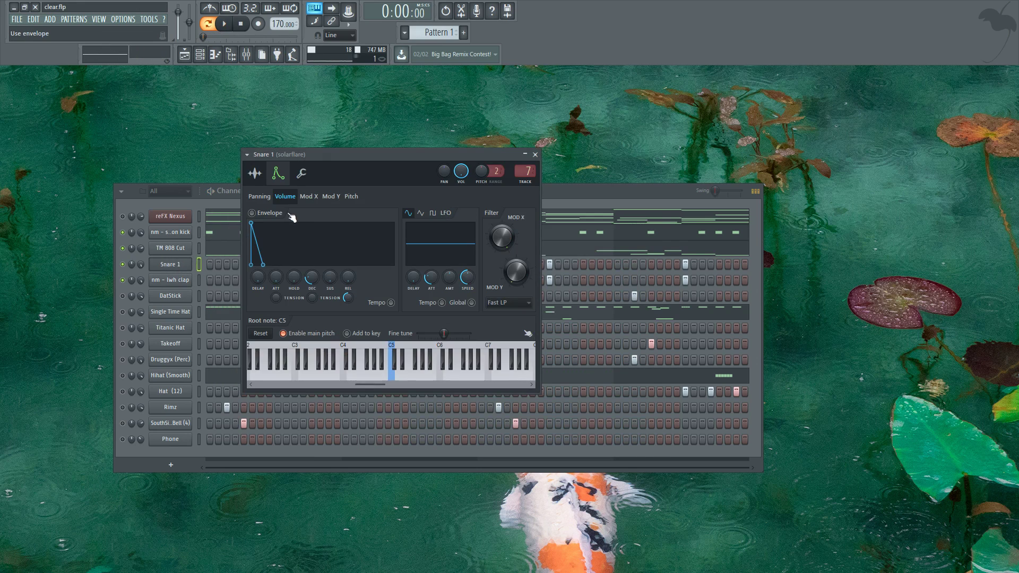
{"action": "left_click_drag", "start_coordinate": [346, 273], "coordinate": [358, 283]}
{"action": "left_click", "coordinate": [328, 279], "text": "alt"}
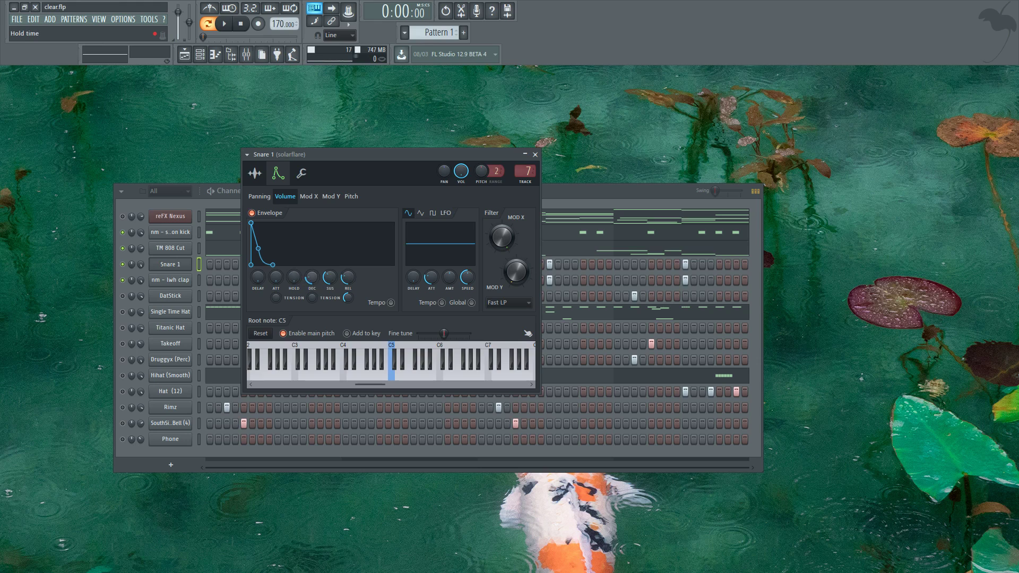
{"action": "left_click", "coordinate": [315, 280], "text": "alt"}
{"action": "left_click", "coordinate": [298, 280], "text": "alt"}
{"action": "left_click", "coordinate": [273, 280], "text": "alt"}
- Audition the snare, drop its envelope's attack and hold to zero and shorten the decay
{"action": "left_click_drag", "start_coordinate": [326, 155], "coordinate": [400, 163]}
{"action": "key", "text": "c"}
{"action": "key", "text": "c"}
{"action": "key", "text": "c"}
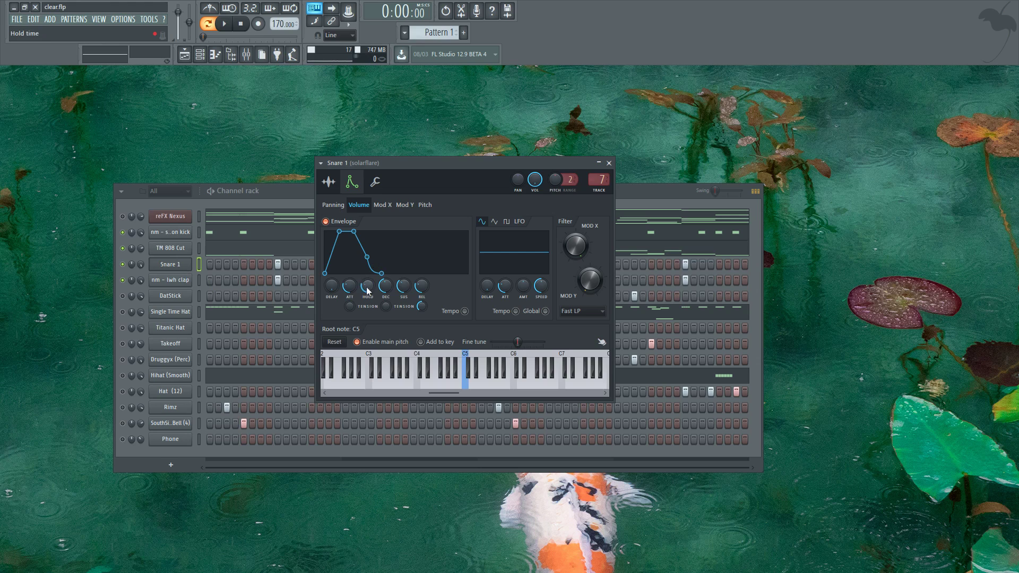
{"action": "left_click_drag", "start_coordinate": [346, 287], "coordinate": [346, 318]}
{"action": "left_click_drag", "start_coordinate": [371, 281], "coordinate": [386, 297]}
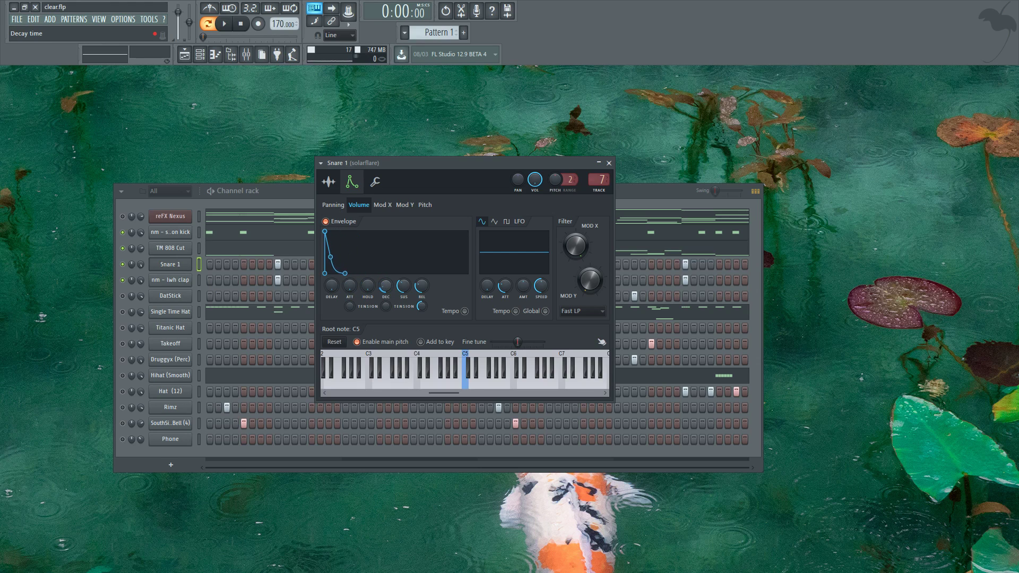
{"action": "key", "text": "c"}
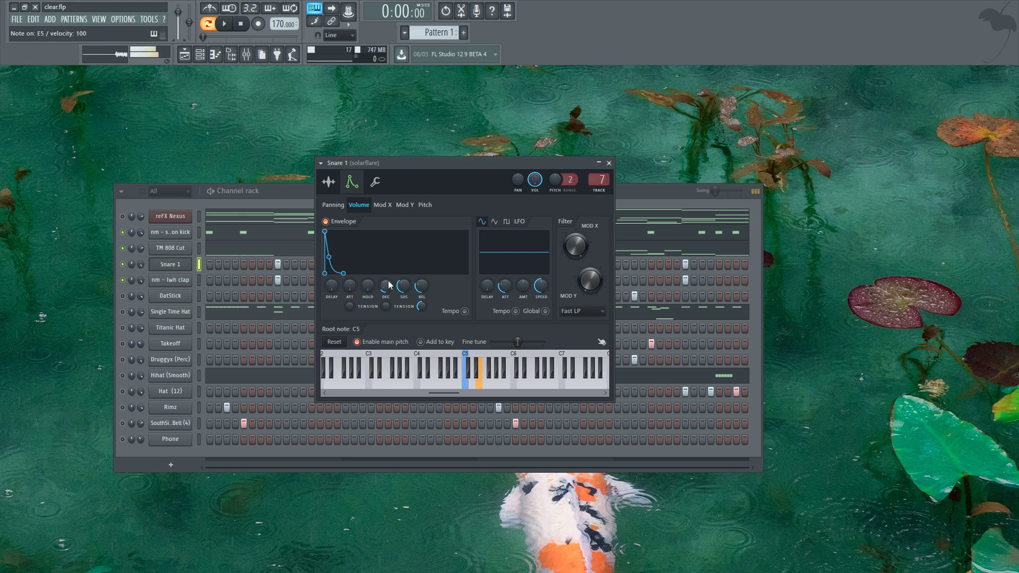
- Drop the Snare 1 envelope's sustain and release to zero with a short decay, auditioning the snare repeatedly
{"action": "left_click_drag", "start_coordinate": [420, 285], "coordinate": [386, 287]}
{"action": "key", "text": "c"}
{"action": "key", "text": "c"}
{"action": "key", "text": "c"}
{"action": "key", "text": "c"}
{"action": "key", "text": "c"}
{"action": "key", "text": "c"}
{"action": "key", "text": "c"}
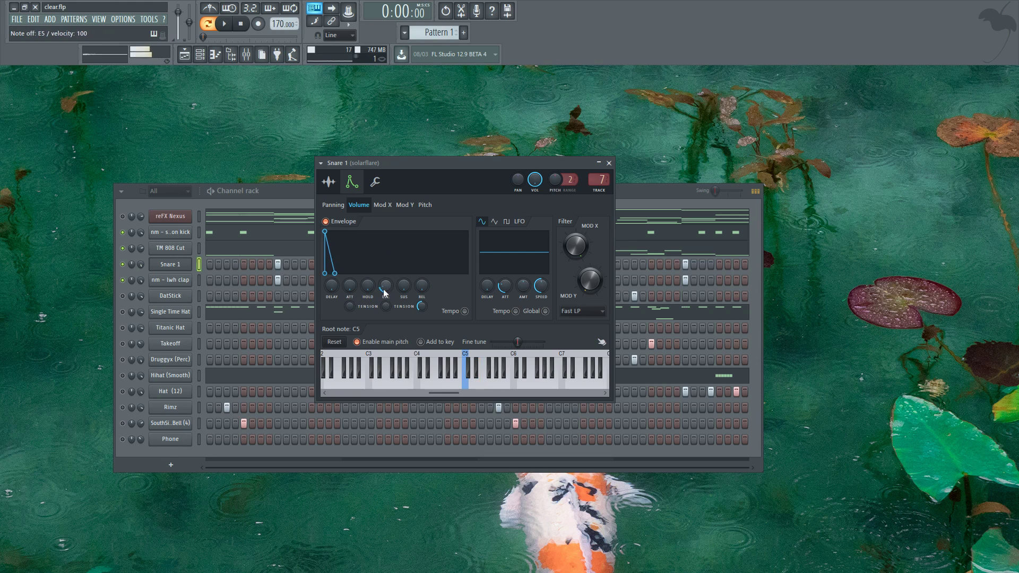
- Raise the level of the snare's solarflare track in the mixer and play the pattern
{"action": "left_click", "coordinate": [153, 271]}
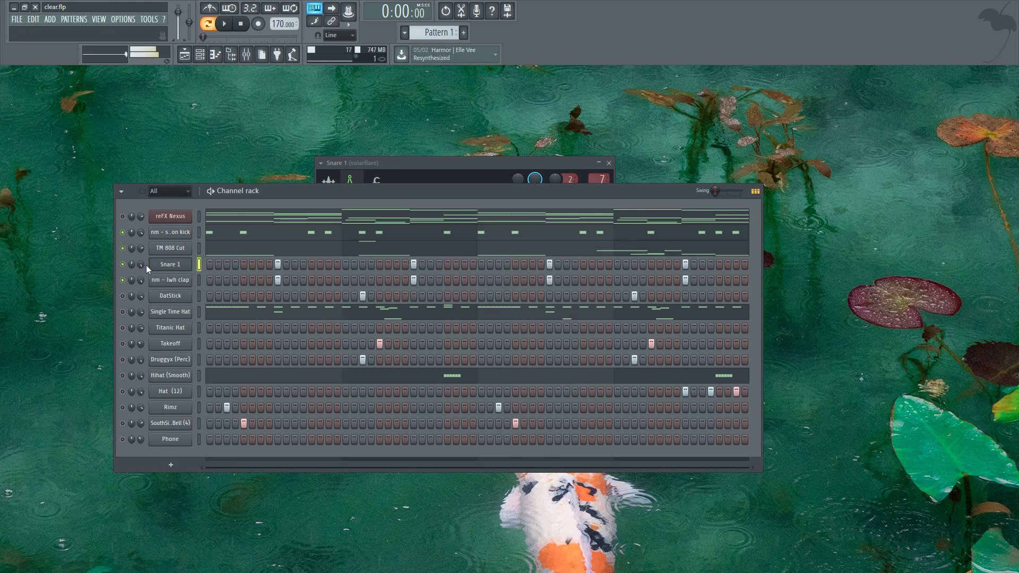
{"action": "left_click", "coordinate": [246, 55]}
{"action": "left_click_drag", "start_coordinate": [473, 373], "coordinate": [473, 339]}
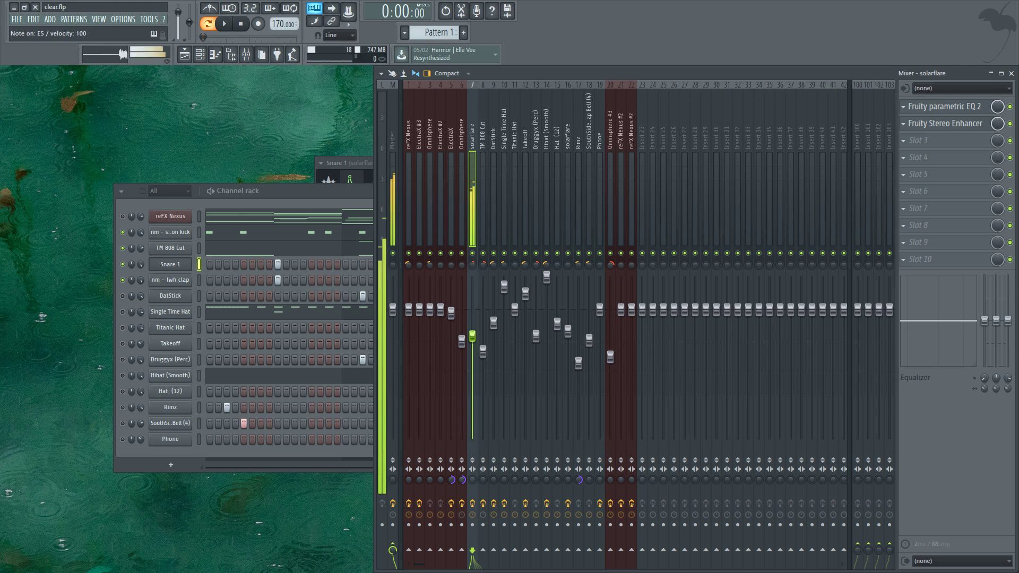
{"action": "left_click", "coordinate": [207, 267]}
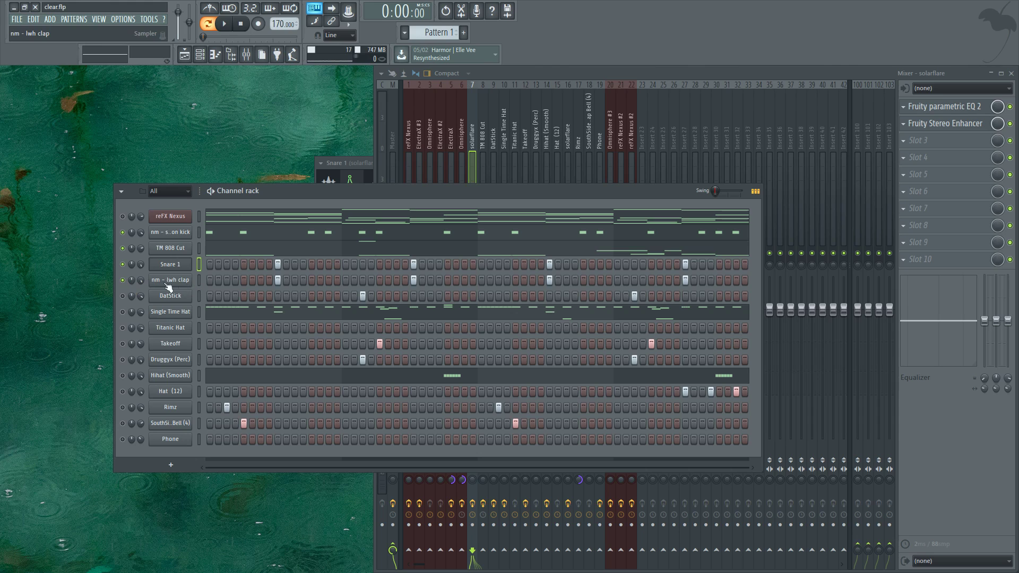
{"action": "key", "text": "space"}
{"action": "key", "text": "space"}
- Enable the nm - lwh clap channel's volume envelope and lengthen its decay, playing the pattern to compare
{"action": "left_click", "coordinate": [183, 282]}
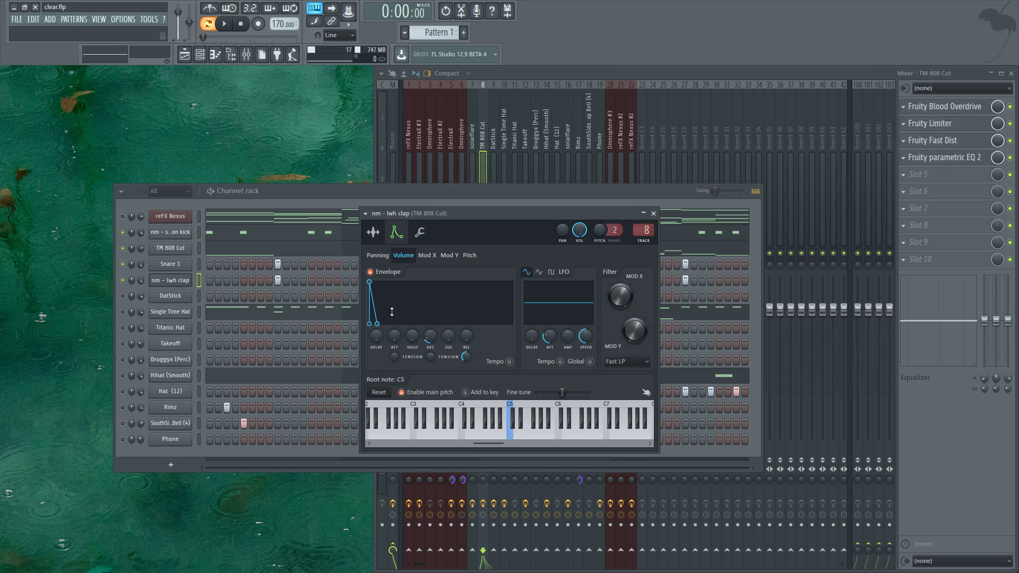
{"action": "key", "text": "space"}
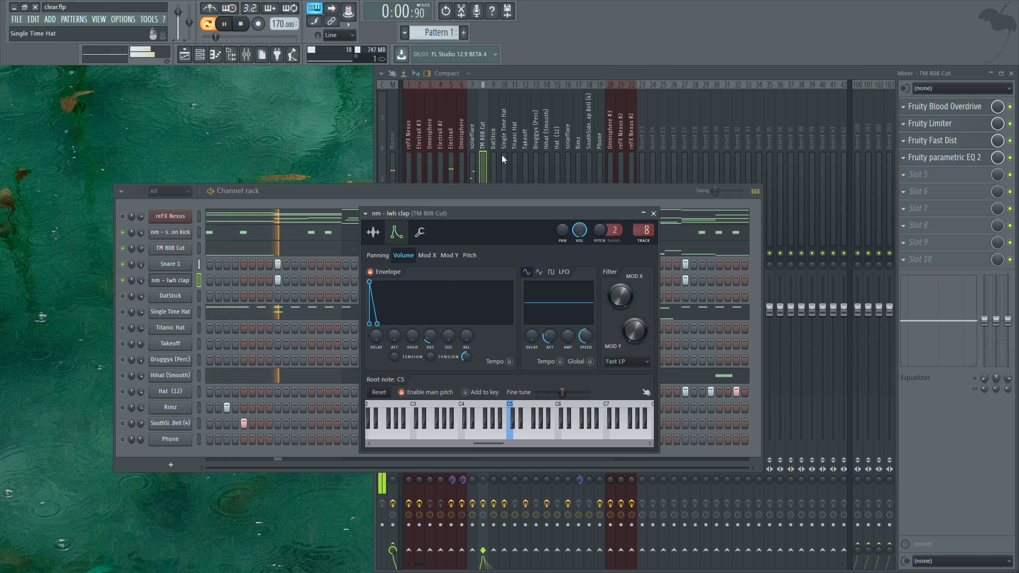
{"action": "key", "text": "space"}
{"action": "left_click_drag", "start_coordinate": [430, 336], "coordinate": [429, 330]}
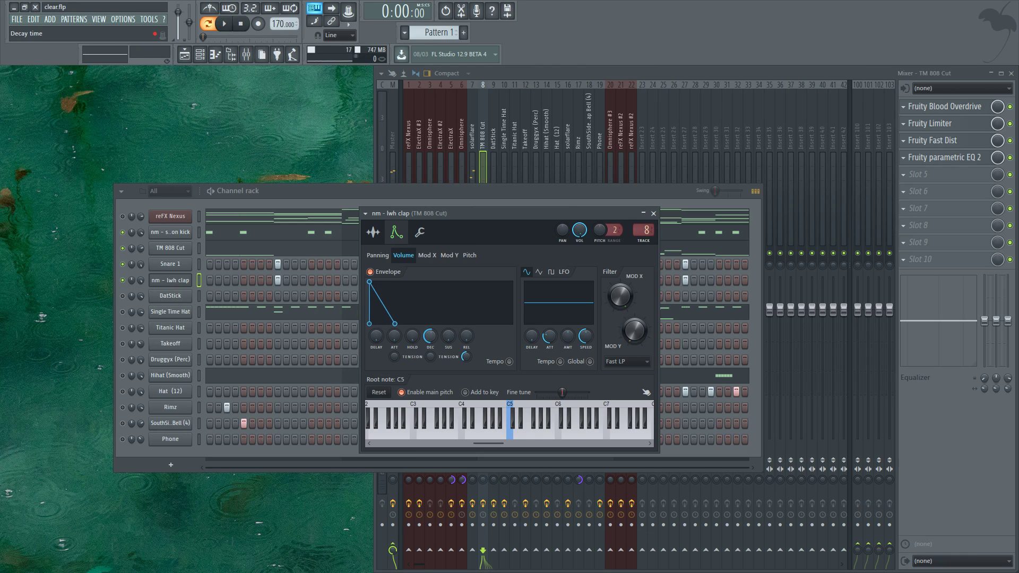
{"action": "key", "text": "space"}
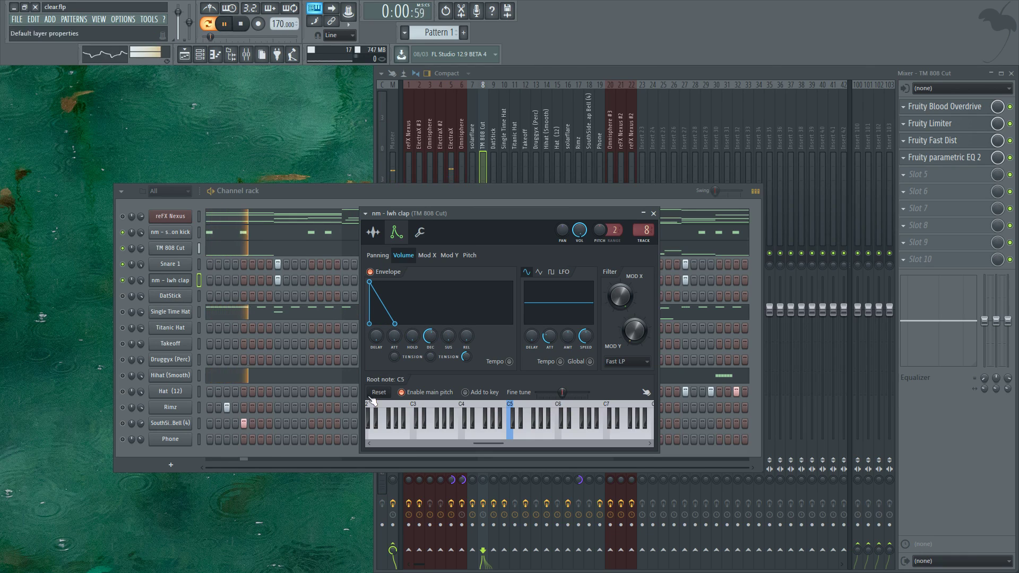
- Raise the clap envelope's decay to maximum, play the pattern, and bring the decay back down to a short setting
{"action": "left_click_drag", "start_coordinate": [435, 341], "coordinate": [441, 308]}
{"action": "key", "text": "space"}
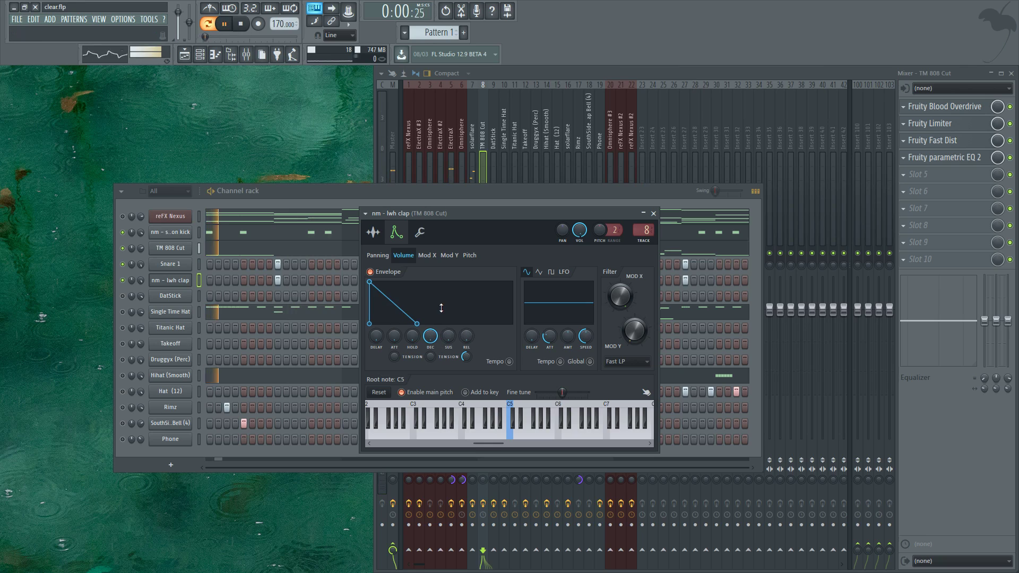
{"action": "key", "text": "space"}
{"action": "left_click_drag", "start_coordinate": [425, 341], "coordinate": [425, 349]}
{"action": "mouse_move", "coordinate": [441, 340]}
{"action": "left_mouse_down"}
{"action": "mouse_move", "coordinate": [441, 297]}
{"action": "mouse_move", "coordinate": [441, 345]}
{"action": "left_mouse_up"}
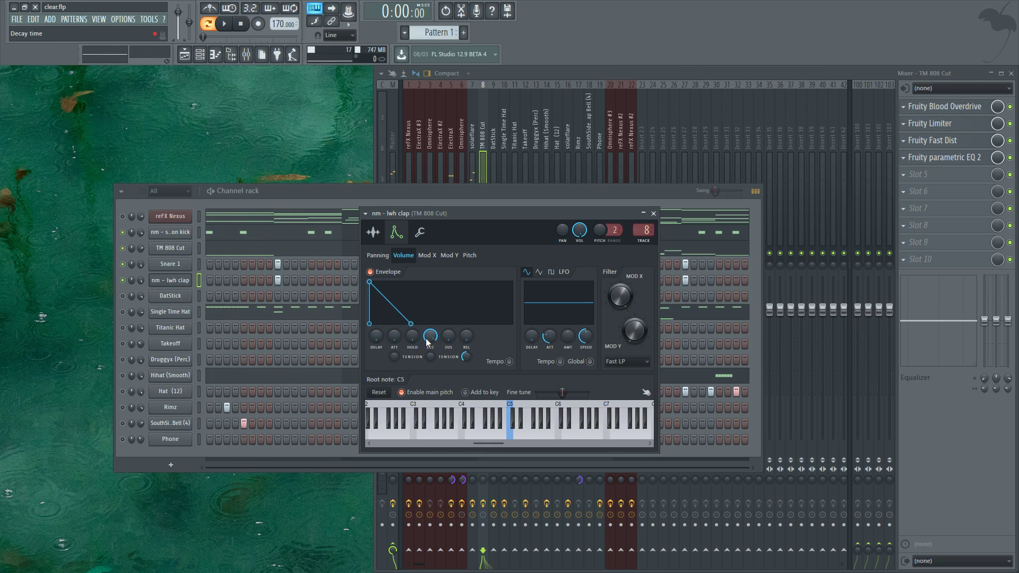
{"action": "left_click", "coordinate": [180, 281]}
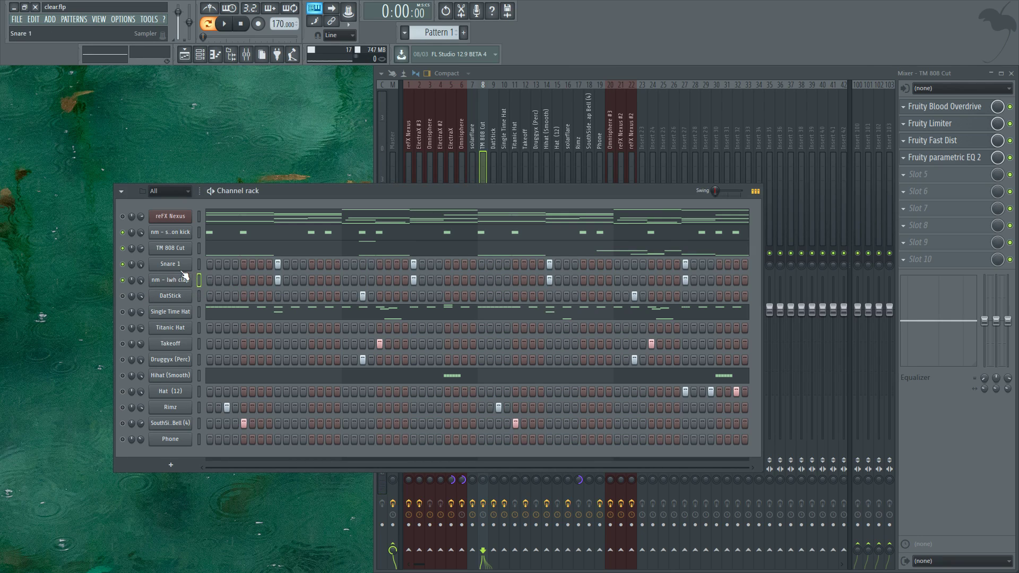
{"action": "left_click", "coordinate": [182, 268]}
{"action": "left_click", "coordinate": [180, 280]}
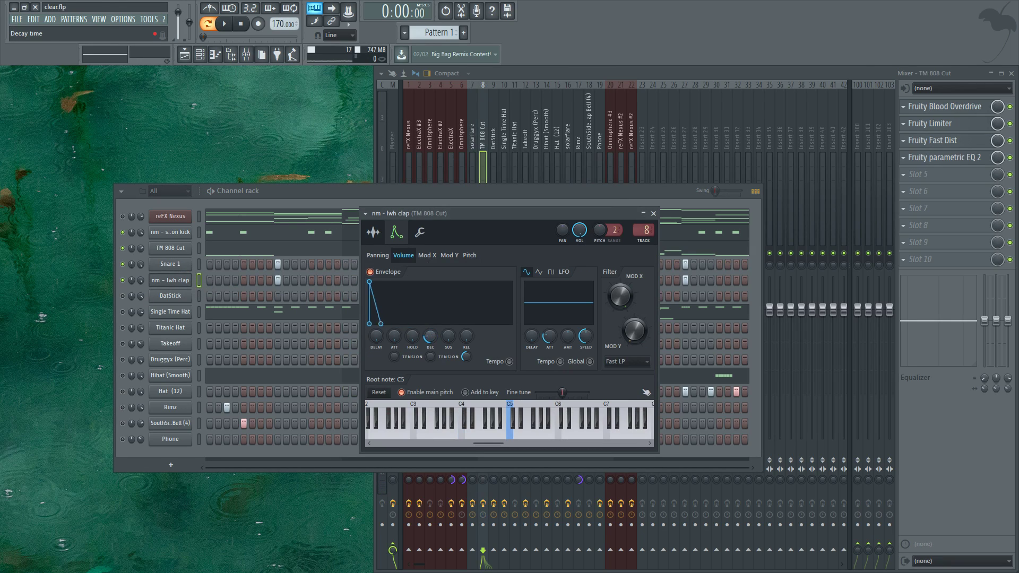
- Lengthen the Snare 1 envelope's decay, play the pattern and close the snare's settings
{"action": "left_click", "coordinate": [183, 268]}
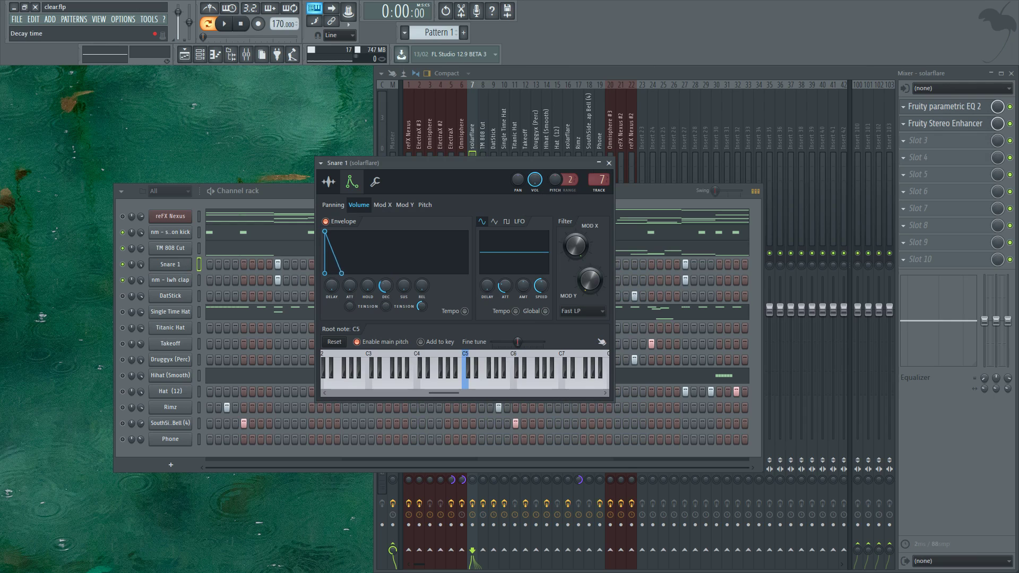
{"action": "key", "text": "space"}
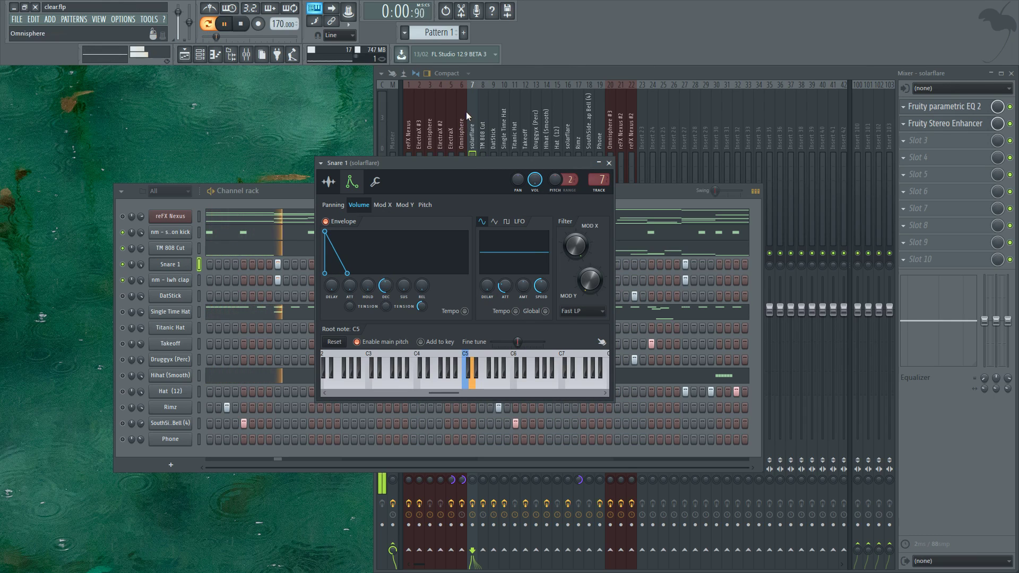
{"action": "key", "text": "space"}
{"action": "left_click", "coordinate": [608, 163]}
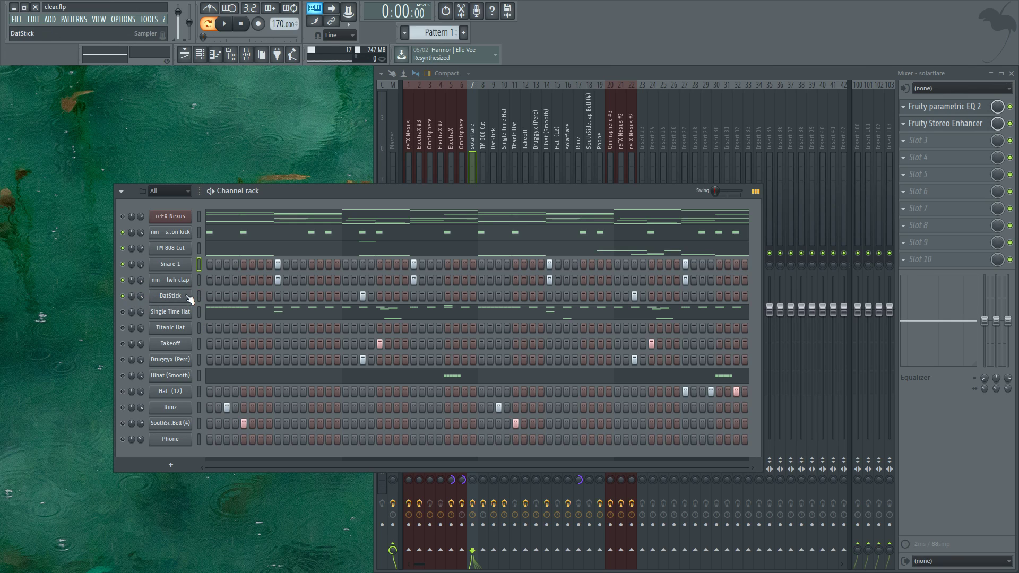
- Unmute the DatStick channel and play the pattern with it
{"action": "key", "text": "space"}
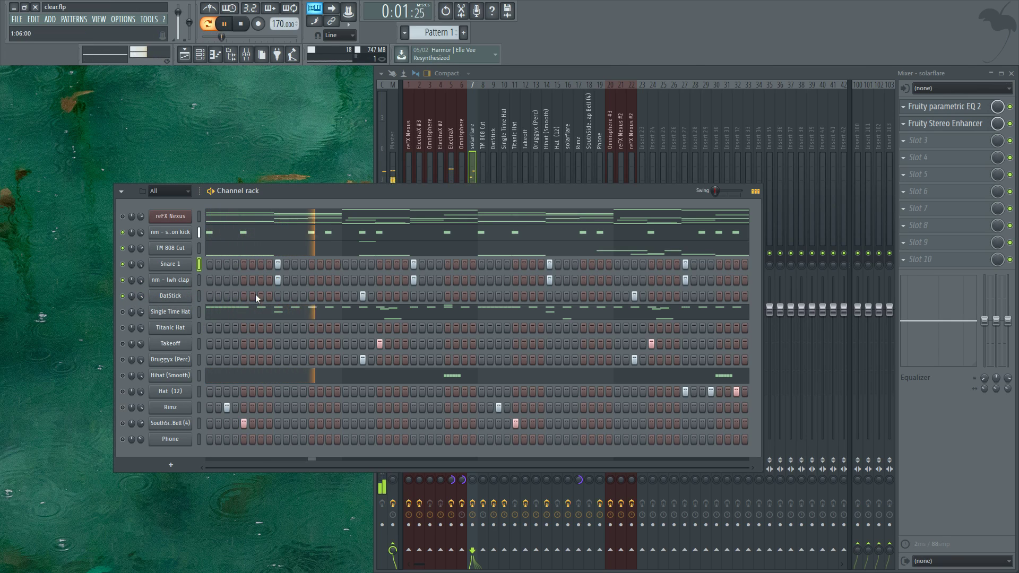
{"action": "key", "text": "space"}
{"action": "key", "text": "space"}
{"action": "left_click_drag", "start_coordinate": [132, 296], "coordinate": [133, 306]}
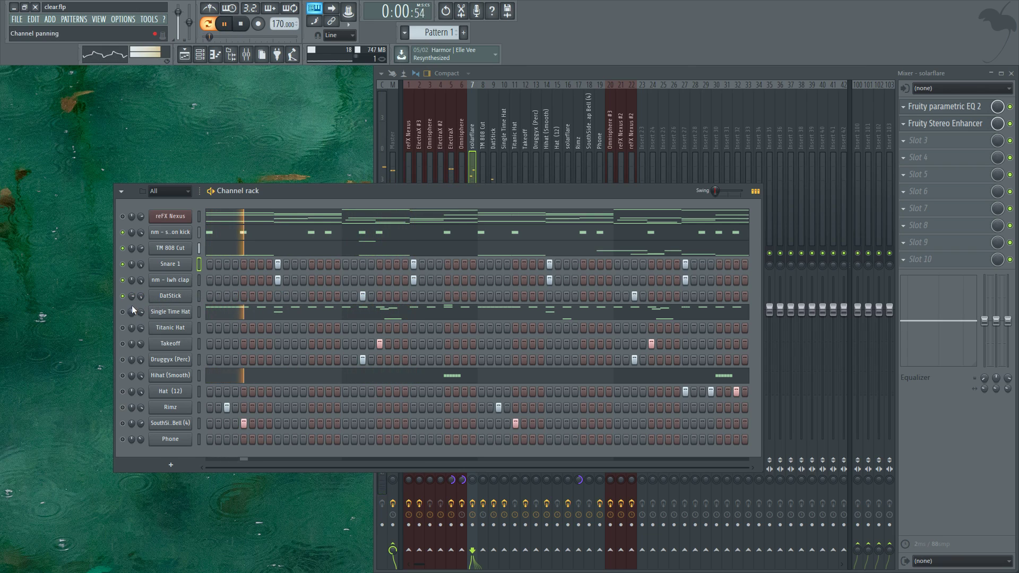
{"action": "key", "text": "space"}
- Open DatStick's volume envelope settings and play the pattern with the envelope still off
{"action": "left_click", "coordinate": [183, 299]}
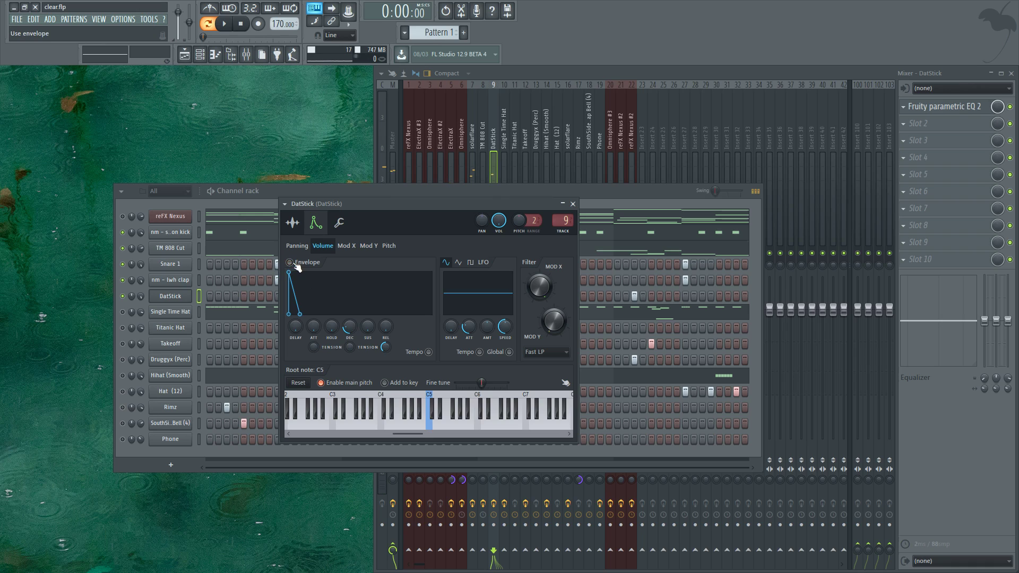
{"action": "left_click_drag", "start_coordinate": [415, 205], "coordinate": [415, 207]}
{"action": "key", "text": "space"}
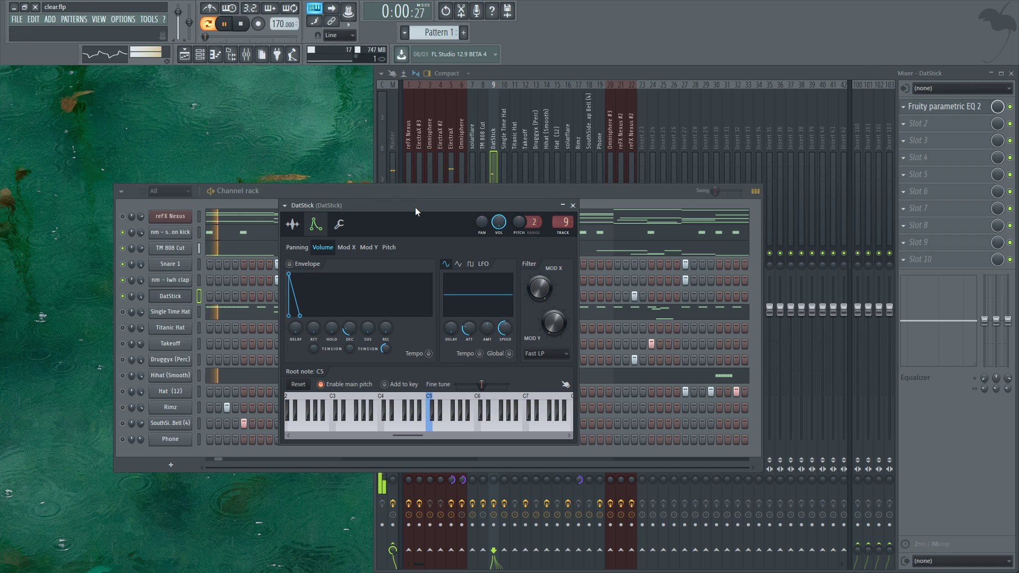
{"action": "key", "text": "space"}
- Enable DatStick's volume envelope, play the pattern with it and close the channel's settings
{"action": "left_click", "coordinate": [289, 263]}
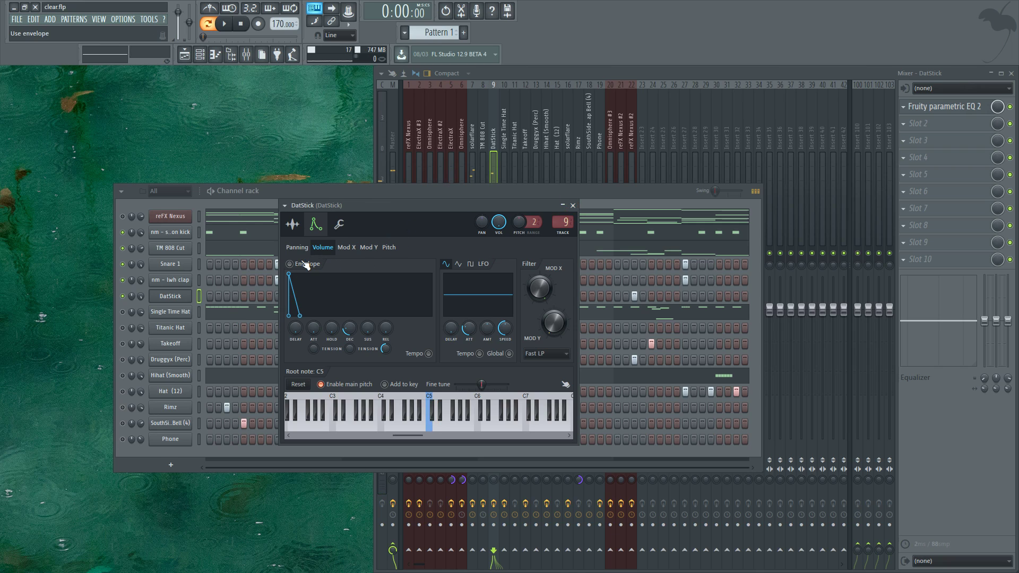
{"action": "key", "text": "space"}
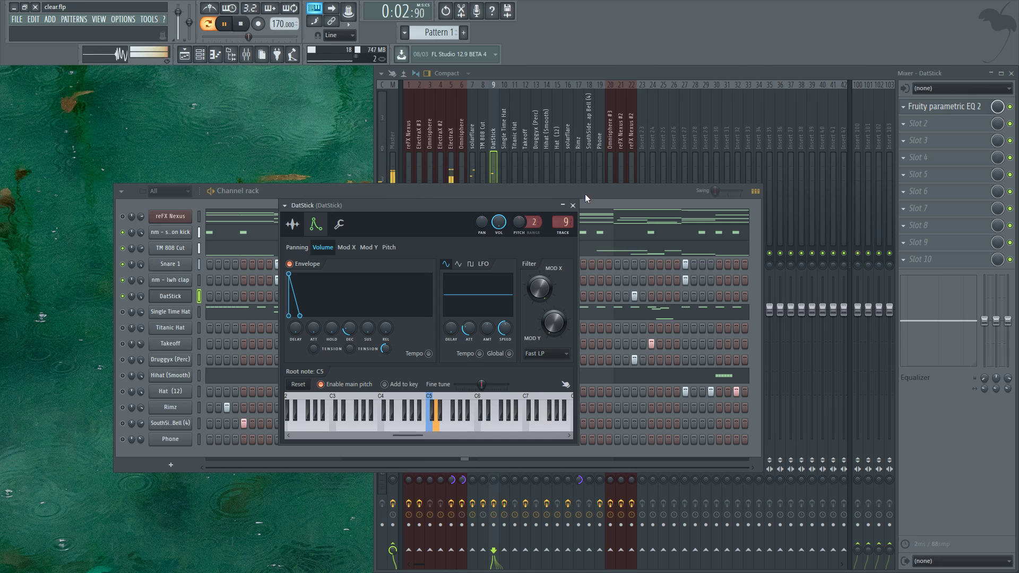
{"action": "left_click_drag", "start_coordinate": [578, 202], "coordinate": [578, 205]}
{"action": "left_click", "coordinate": [575, 207]}
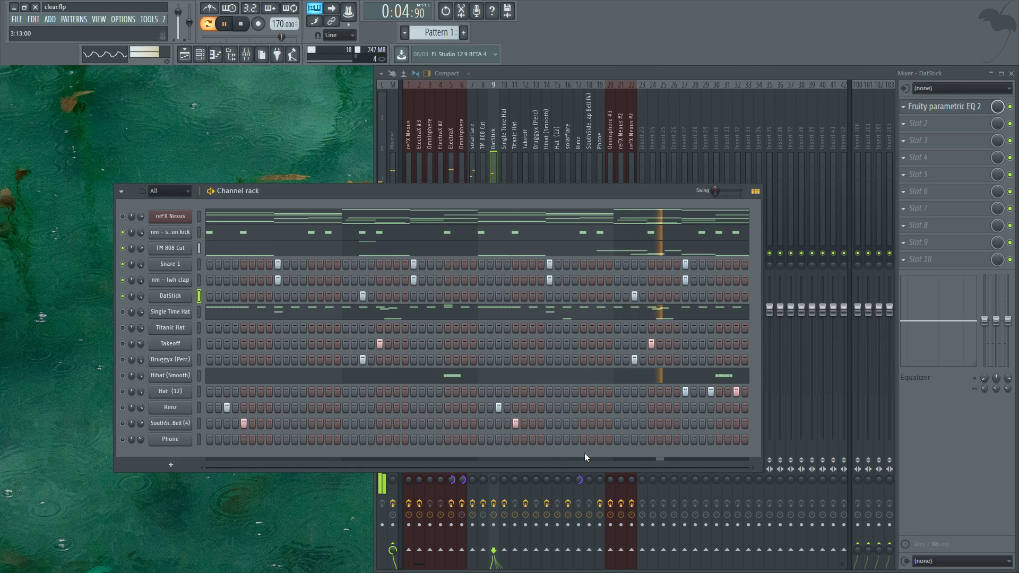
{"action": "key", "text": "space"}
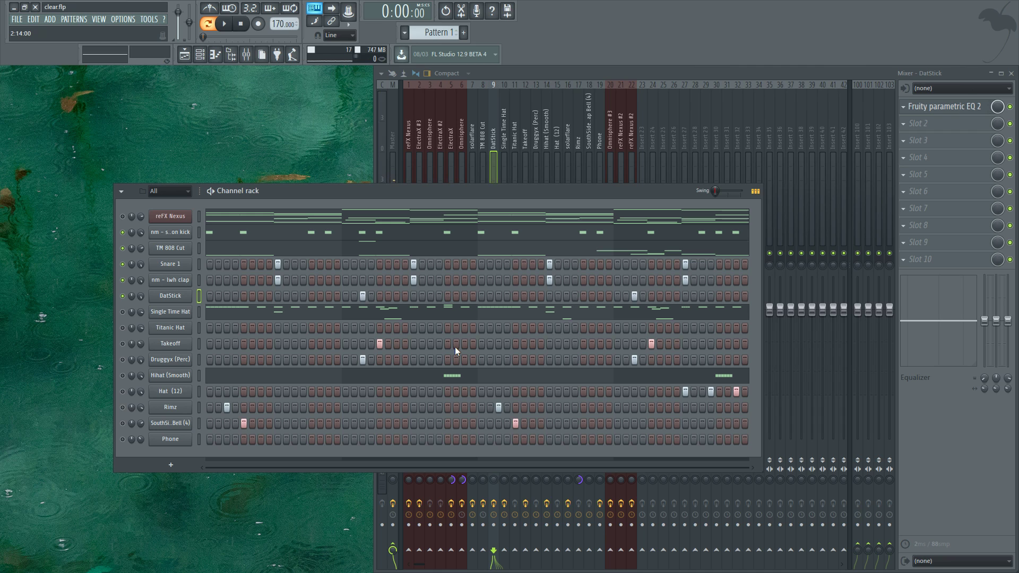
- Close the mixer and open the Single Time Hat channel's volume envelope settings beside the channel list
{"action": "key", "text": "F9"}
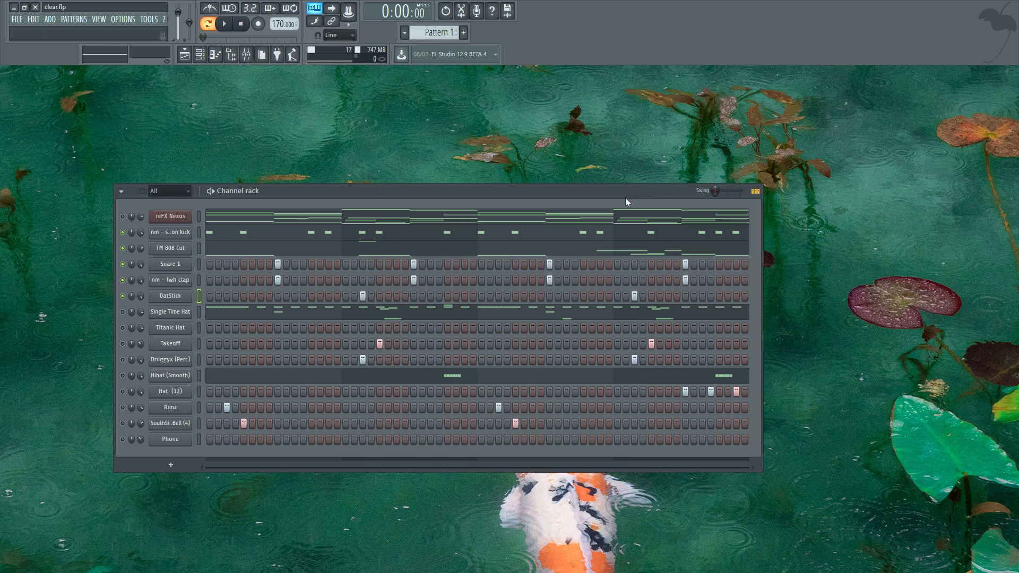
{"action": "left_click_drag", "start_coordinate": [524, 196], "coordinate": [547, 187]}
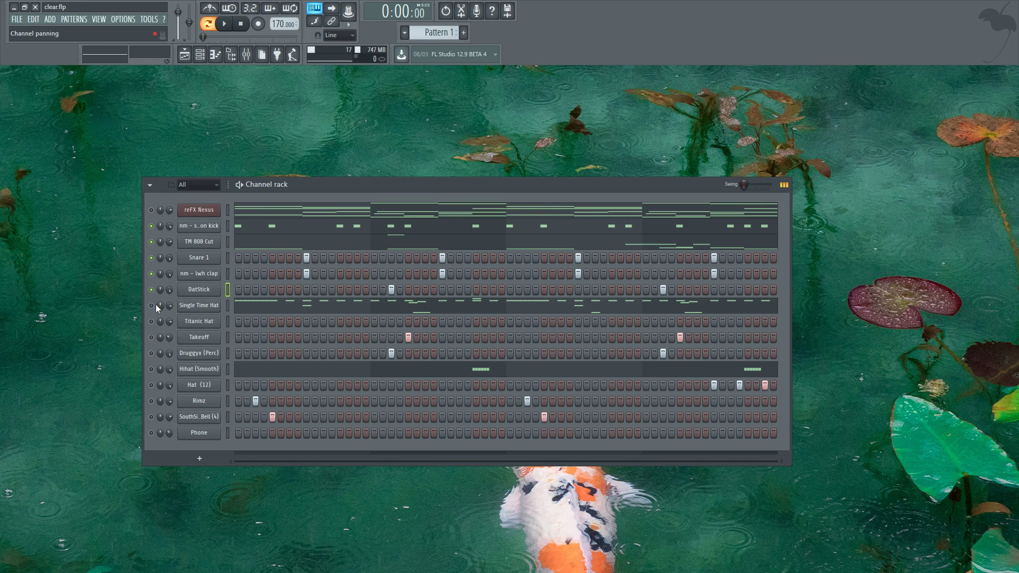
{"action": "left_click", "coordinate": [198, 306]}
{"action": "left_click_drag", "start_coordinate": [132, 300], "coordinate": [134, 239]}
{"action": "left_click_drag", "start_coordinate": [199, 184], "coordinate": [528, 198]}
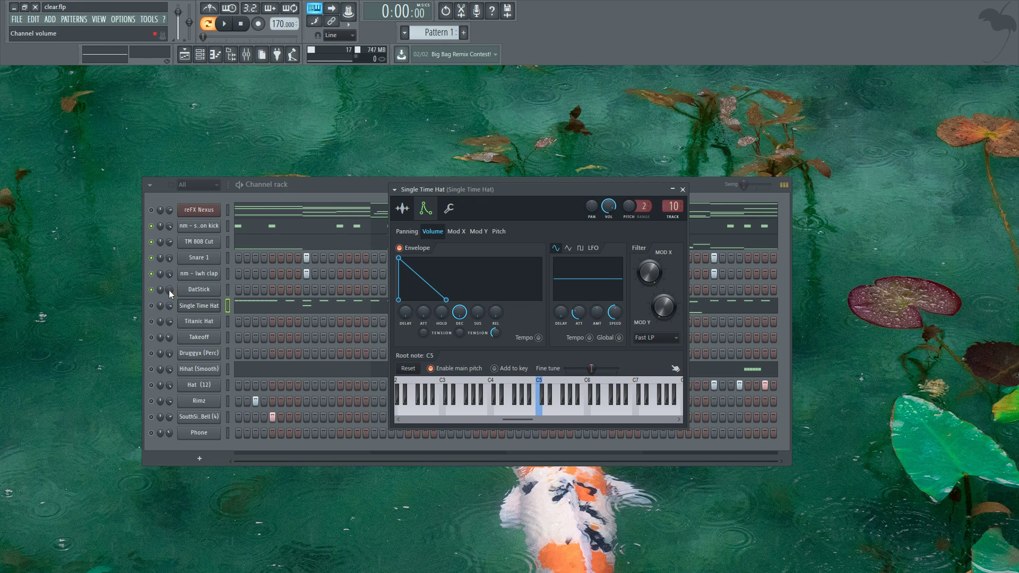
- Shorten the Single Time Hat's volume envelope decay in two stages to almost nothing, auditioning the hat after each change
{"action": "left_click", "coordinate": [199, 306]}
{"action": "left_click", "coordinate": [199, 306]}
{"action": "mouse_move", "coordinate": [459, 312]}
{"action": "left_mouse_down"}
{"action": "mouse_move", "coordinate": [459, 334]}
{"action": "mouse_move", "coordinate": [460, 323]}
{"action": "left_mouse_up"}
{"action": "key", "text": "e"}
{"action": "key", "text": "e"}
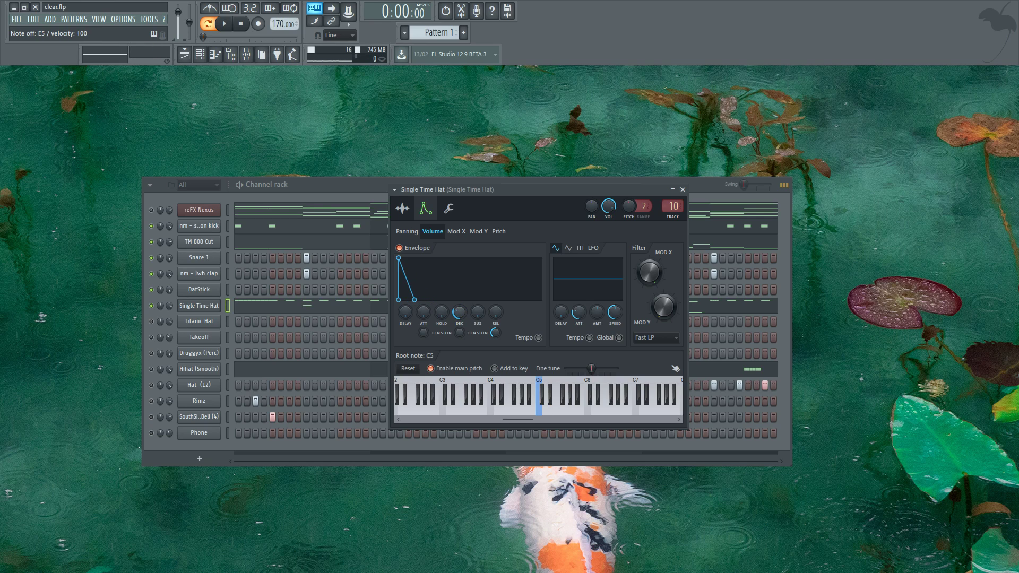
{"action": "key", "text": "e"}
{"action": "left_click_drag", "start_coordinate": [459, 323], "coordinate": [460, 335]}
{"action": "key", "text": "e"}
{"action": "key", "text": "e"}
{"action": "key", "text": "e"}
{"action": "key", "text": "e"}
{"action": "key", "text": "e"}
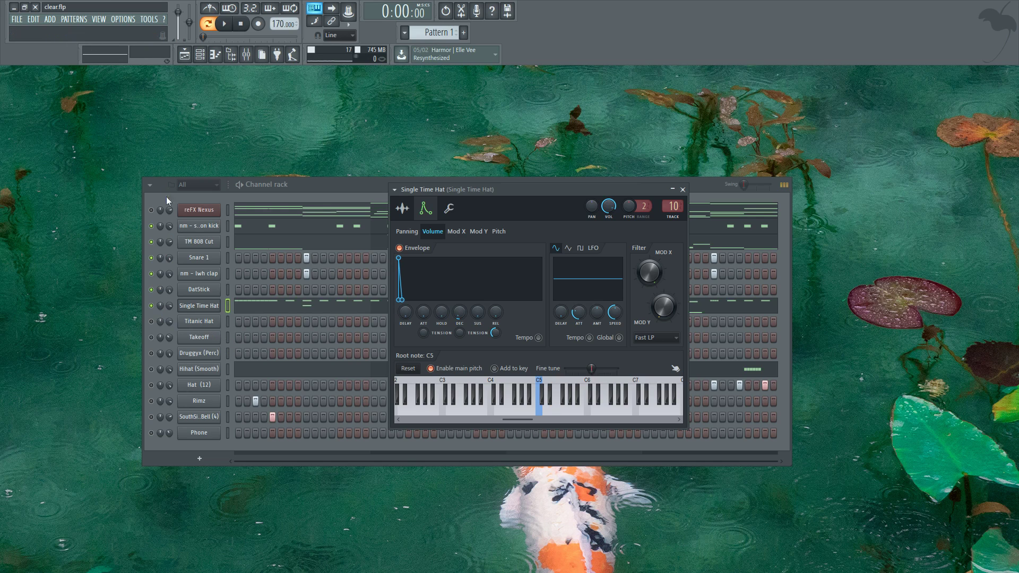
- Play the pattern with the shortened hat, reopen the Single Time Hat's settings and stop playback
{"action": "left_click_drag", "start_coordinate": [316, 190], "coordinate": [314, 187]}
{"action": "key", "text": "space"}
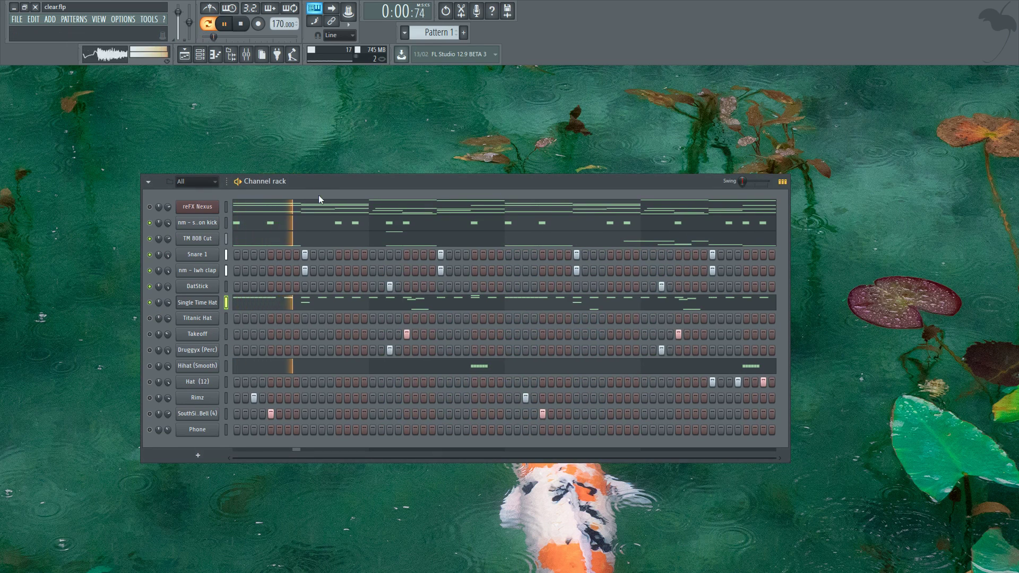
{"action": "left_click", "coordinate": [208, 305]}
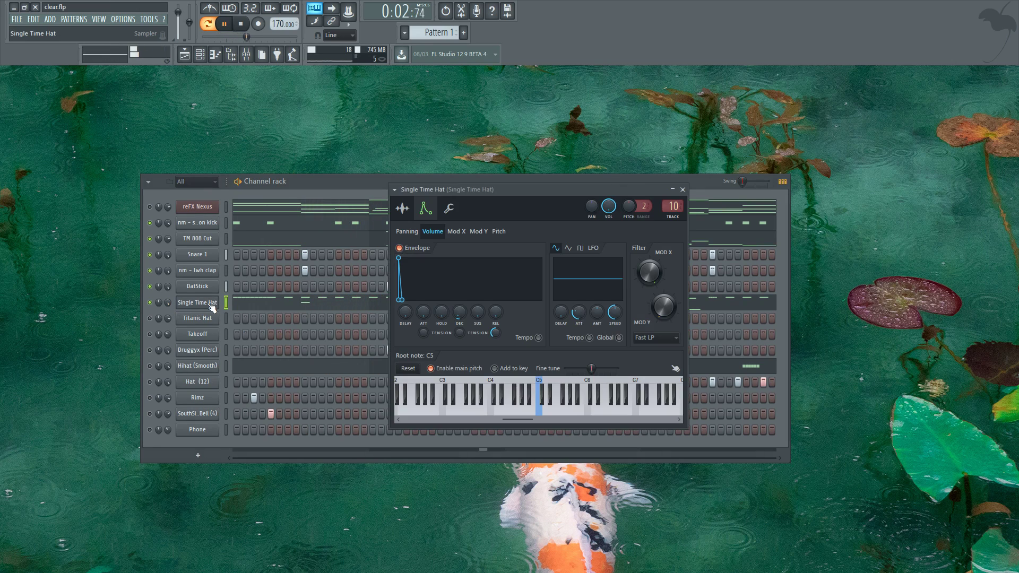
{"action": "key", "text": "space"}
- Keep the Single Time Hat's envelope decay very short, play the pattern with it and close the channel's settings
{"action": "mouse_move", "coordinate": [460, 312]}
{"action": "left_mouse_down"}
{"action": "mouse_move", "coordinate": [459, 298]}
{"action": "mouse_move", "coordinate": [460, 326]}
{"action": "left_mouse_up"}
{"action": "key", "text": "space"}
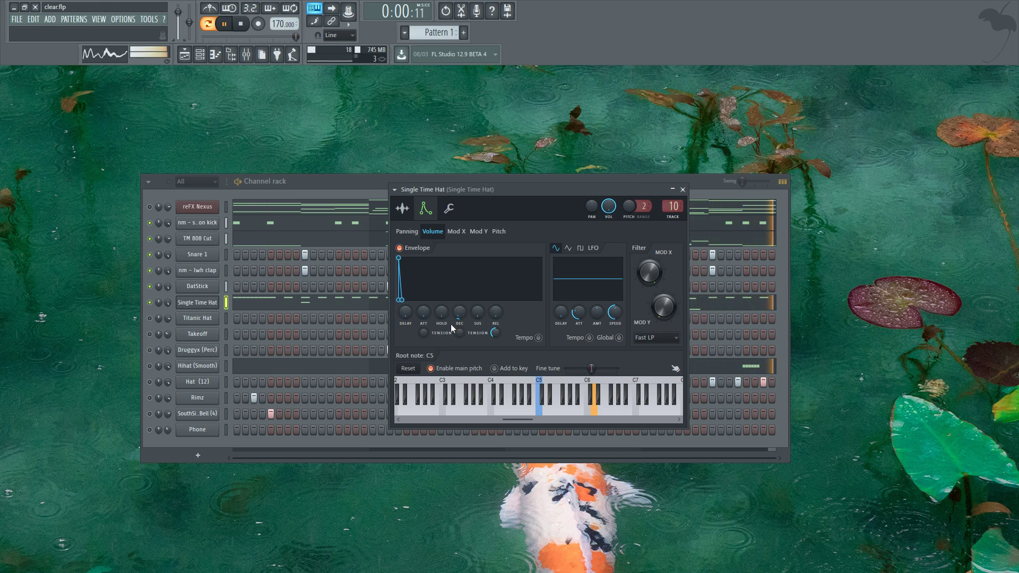
{"action": "left_click", "coordinate": [683, 189]}
{"action": "key", "text": "space"}
- Unmute the Takeoff channel, check its volume envelope settings and play the pattern with it
{"action": "left_click", "coordinate": [149, 334]}
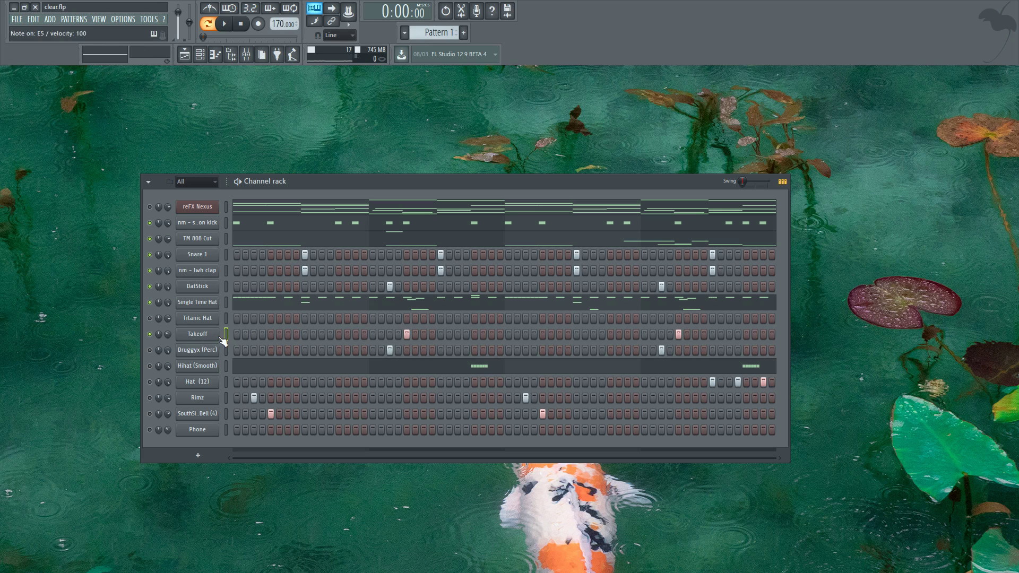
{"action": "left_click_drag", "start_coordinate": [168, 334], "coordinate": [167, 350]}
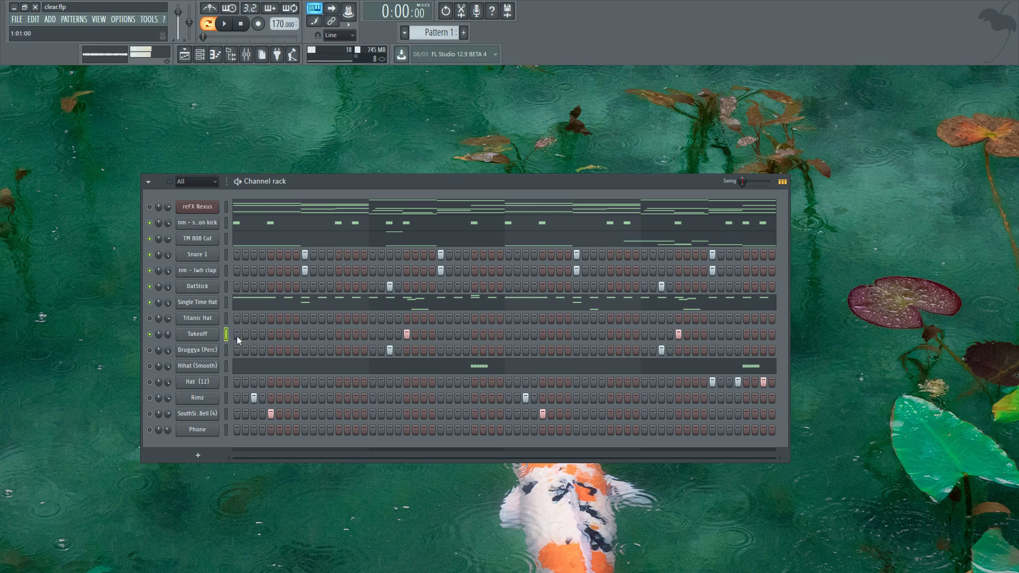
{"action": "left_click", "coordinate": [206, 334]}
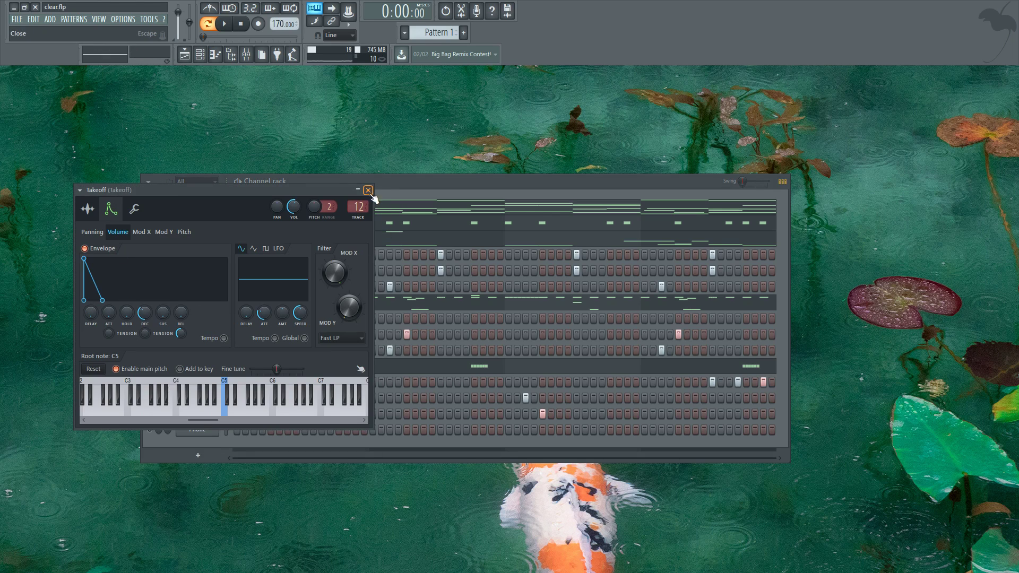
{"action": "left_click", "coordinate": [370, 191]}
{"action": "key", "text": "space"}
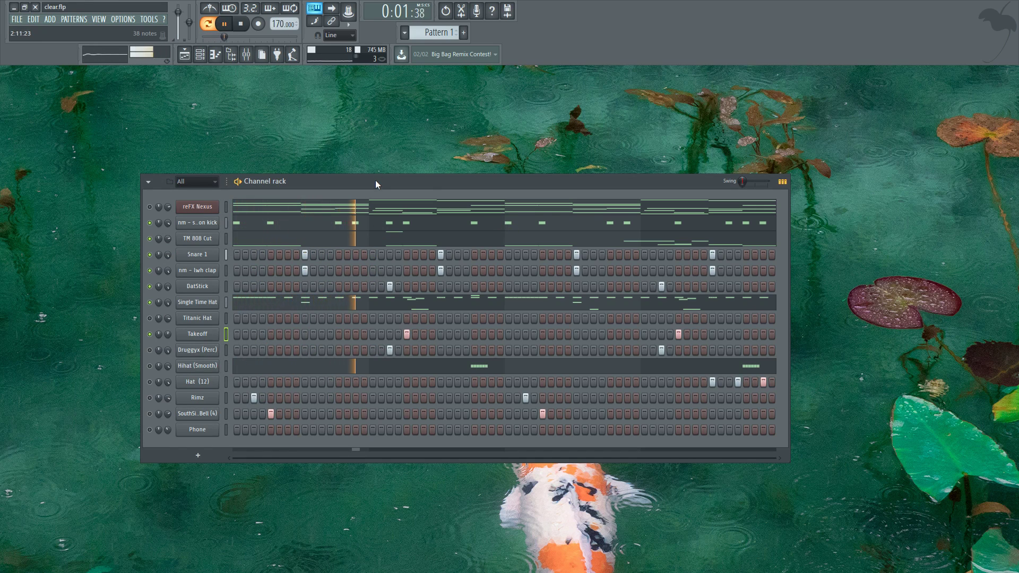
- Lengthen the Takeoff channel's volume envelope decay, play the pattern with the longer sound and close its settings
{"action": "left_click_drag", "start_coordinate": [375, 181], "coordinate": [437, 173]}
{"action": "left_click", "coordinate": [251, 329]}
{"action": "key", "text": "space"}
{"action": "left_click_drag", "start_coordinate": [145, 312], "coordinate": [145, 318]}
{"action": "key", "text": "space"}
{"action": "left_click", "coordinate": [367, 190]}
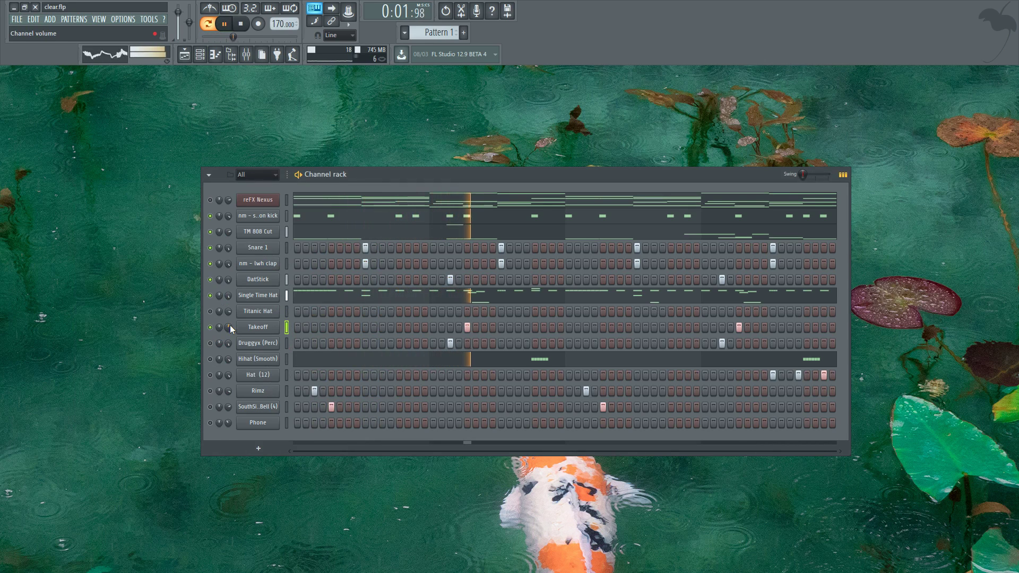
{"action": "key", "text": "space"}
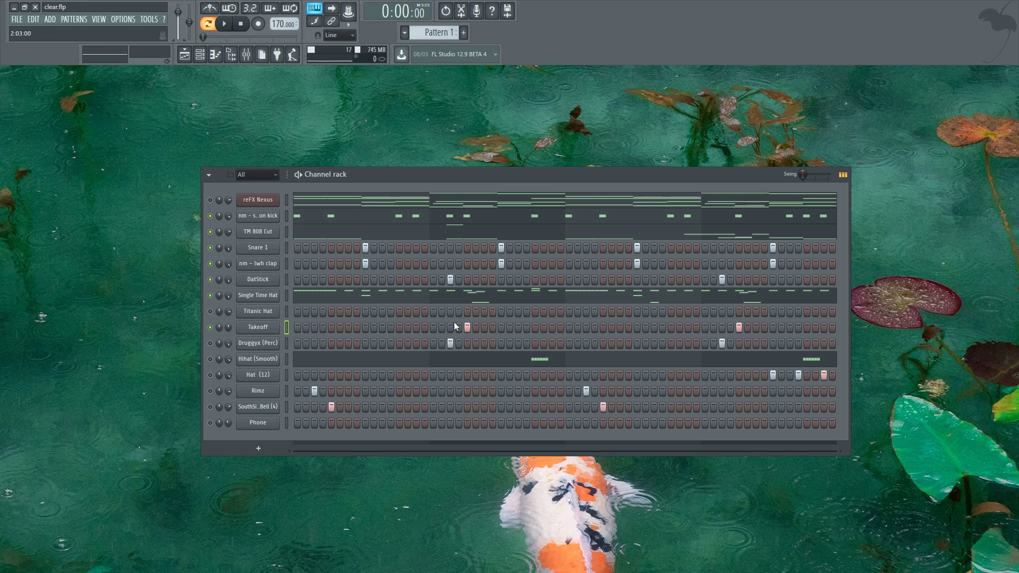
- Shorten Takeoff's volume envelope decay in stages while comparing it in the playing pattern, ending on a fairly short decay
{"action": "left_click", "coordinate": [257, 327]}
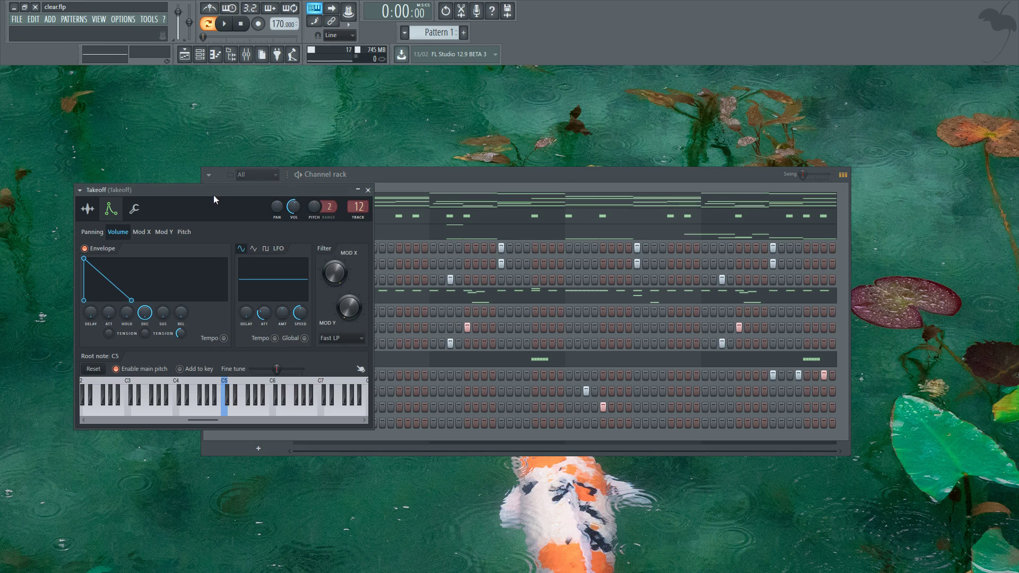
{"action": "left_click_drag", "start_coordinate": [211, 204], "coordinate": [586, 206]}
{"action": "key", "text": "space"}
{"action": "left_click_drag", "start_coordinate": [519, 315], "coordinate": [520, 324]}
{"action": "key", "text": "space"}
{"action": "key", "text": "space"}
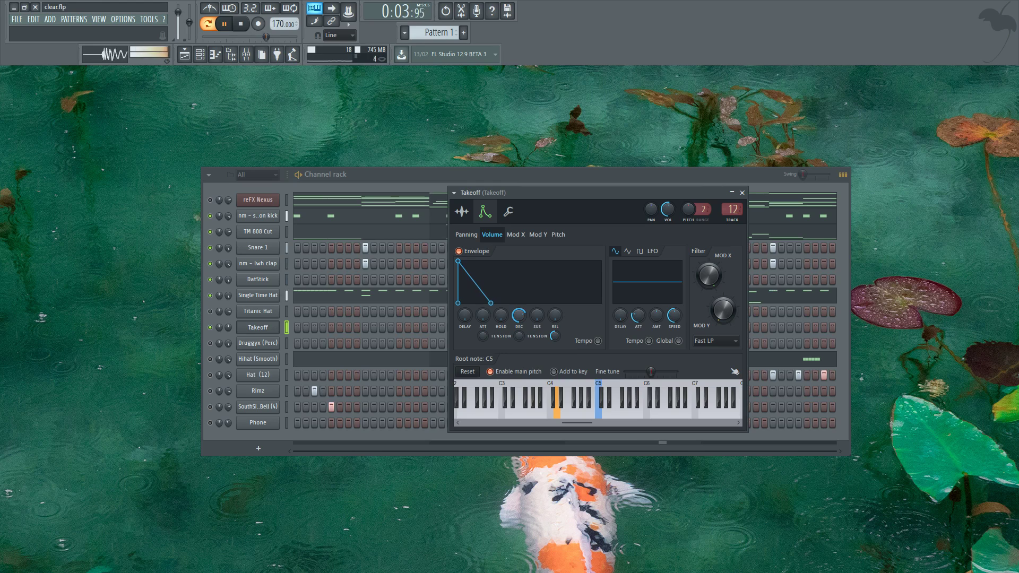
{"action": "key", "text": "space"}
{"action": "key", "text": "space"}
{"action": "left_click_drag", "start_coordinate": [519, 325], "coordinate": [520, 332]}
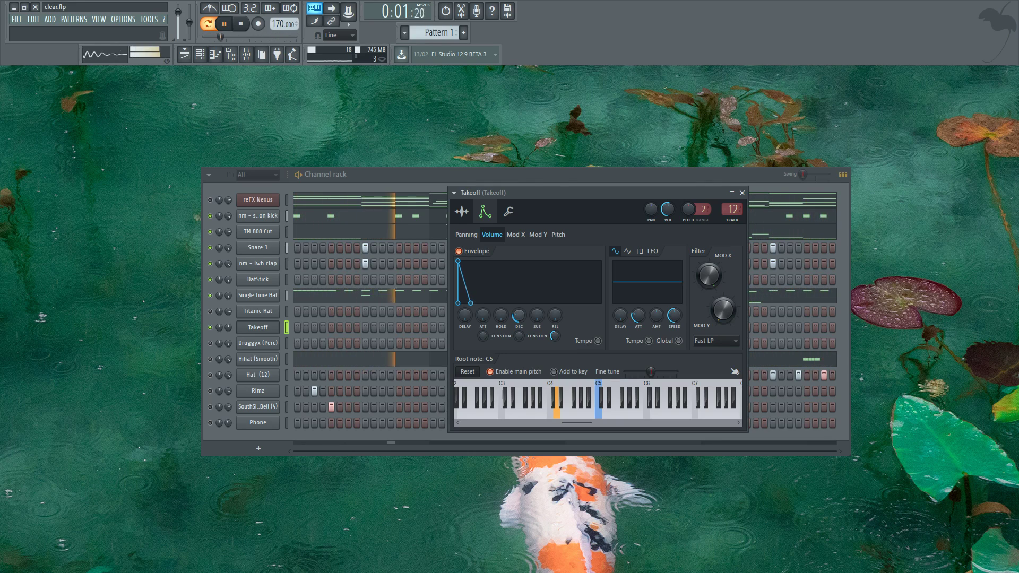
{"action": "left_click_drag", "start_coordinate": [520, 332], "coordinate": [520, 329]}
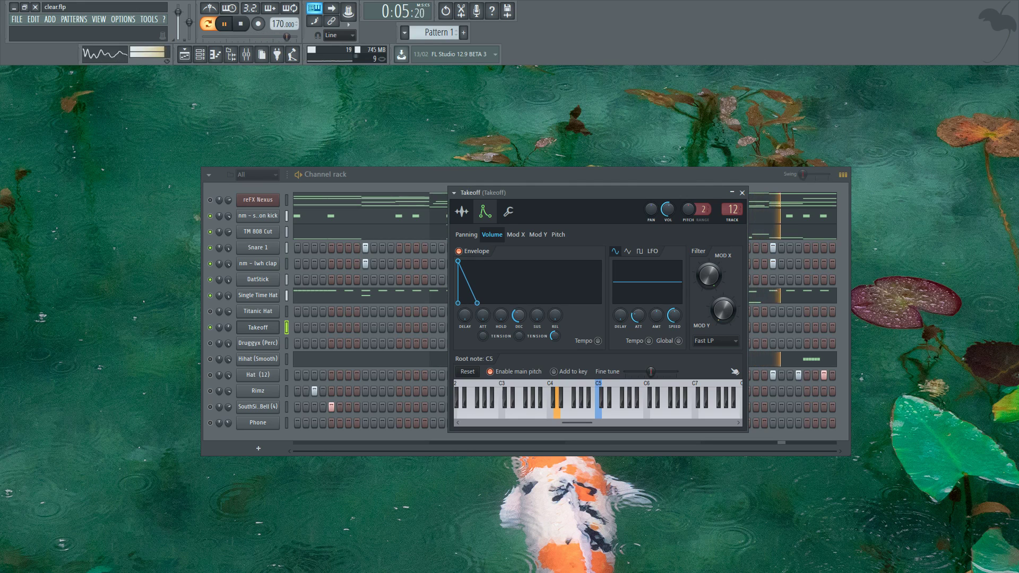
{"action": "left_click", "coordinate": [284, 313]}
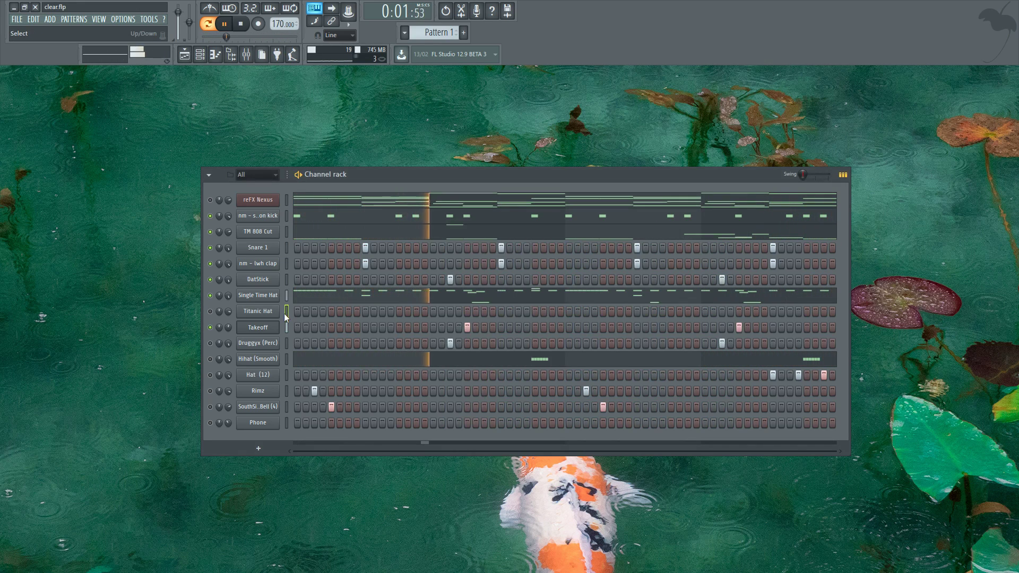
{"action": "key", "text": "space"}
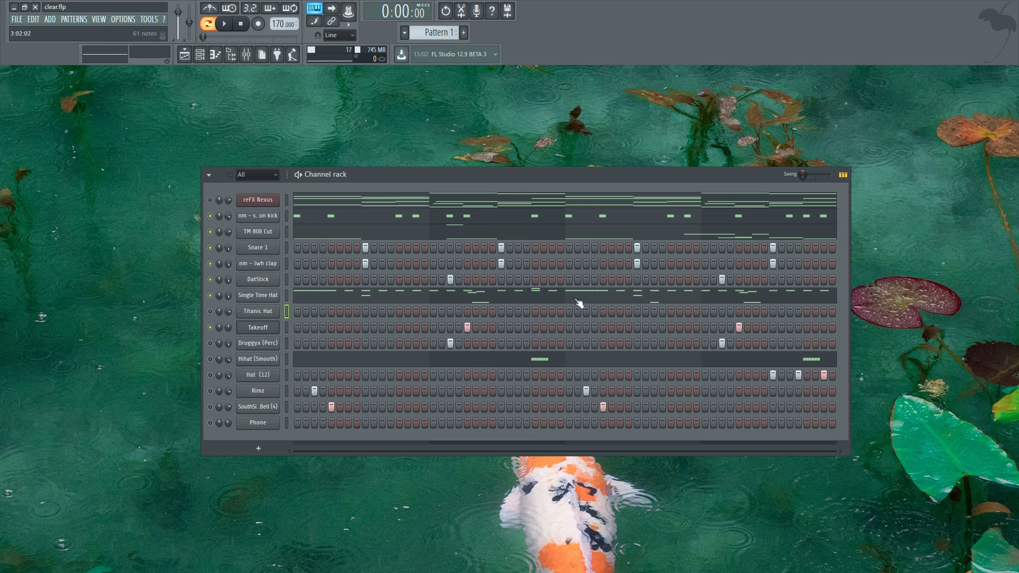
- Show Takeoff's envelope settings beside the channel list and play the pattern with the shortened decay
{"action": "left_click", "coordinate": [273, 330]}
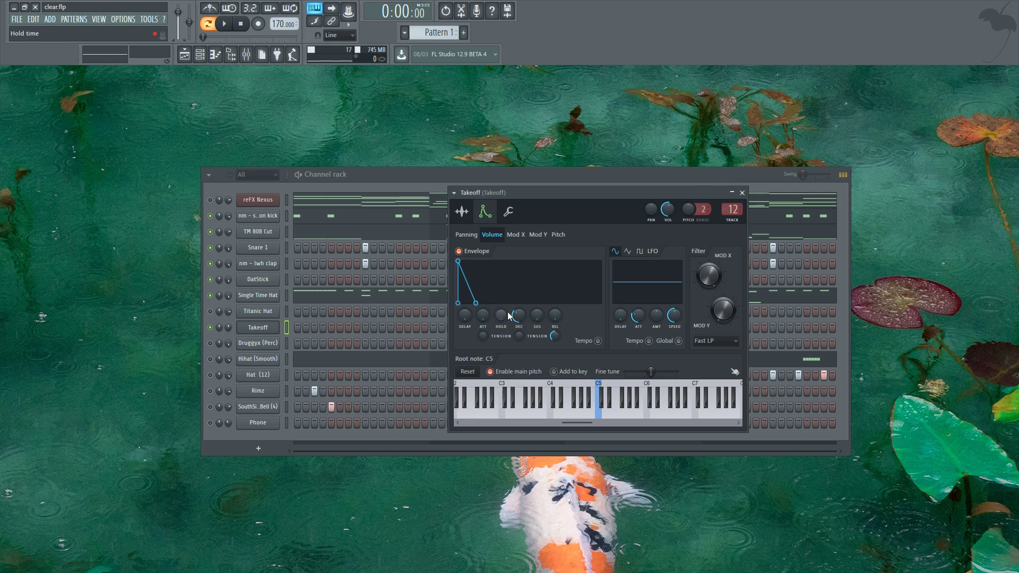
{"action": "left_click_drag", "start_coordinate": [545, 193], "coordinate": [680, 225]}
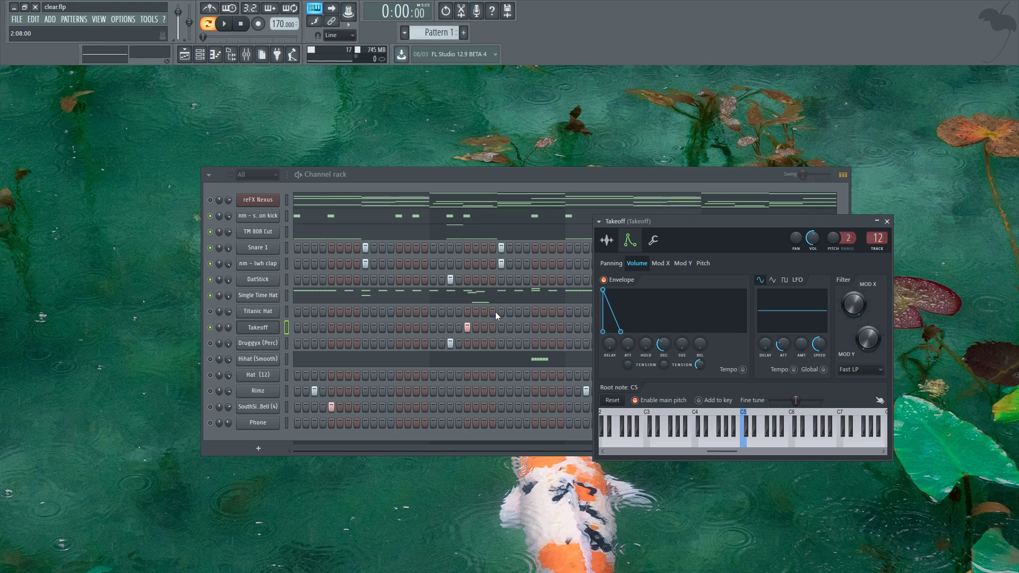
{"action": "key", "text": "space"}
{"action": "left_click_drag", "start_coordinate": [667, 225], "coordinate": [621, 305]}
{"action": "key", "text": "space"}
- Unmute the Druggyx (Perc) channel, play the pattern with it and look through its envelope and miscellaneous settings
{"action": "left_click", "coordinate": [225, 347]}
{"action": "key", "text": "space"}
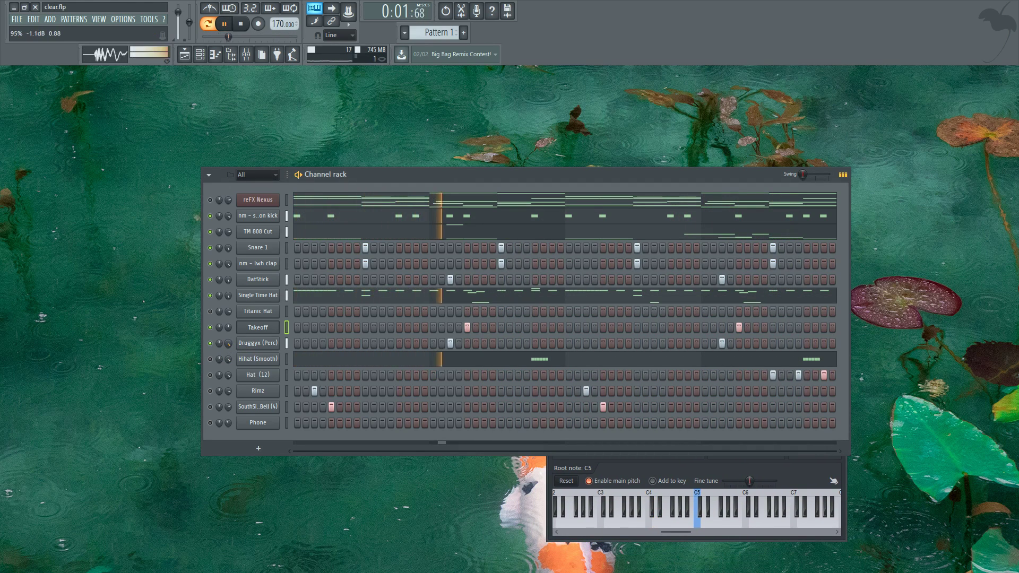
{"action": "left_click", "coordinate": [247, 343]}
{"action": "key", "text": "space"}
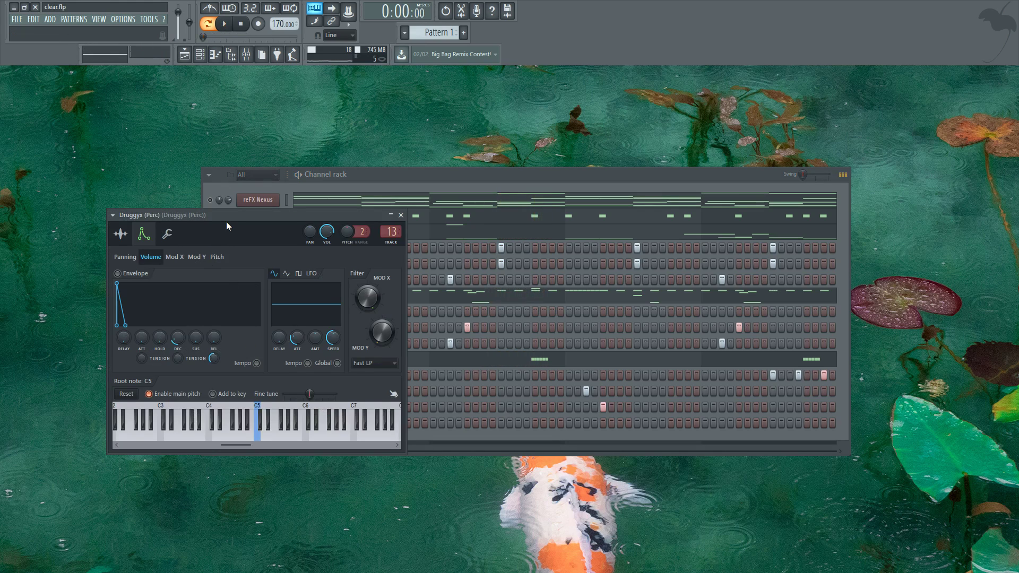
{"action": "left_click_drag", "start_coordinate": [226, 216], "coordinate": [408, 240]}
{"action": "left_click", "coordinate": [348, 257]}
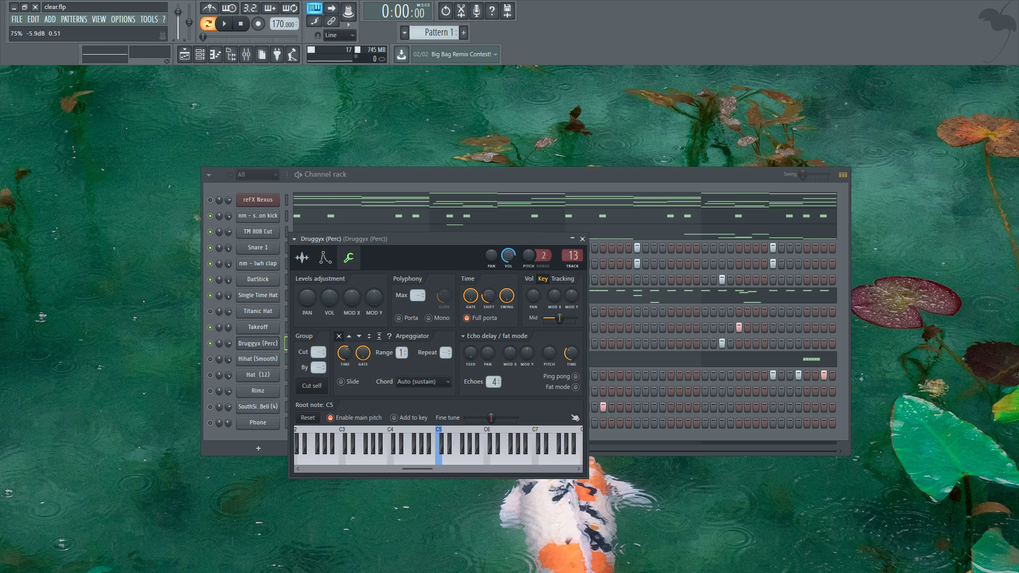
{"action": "left_click", "coordinate": [582, 239]}
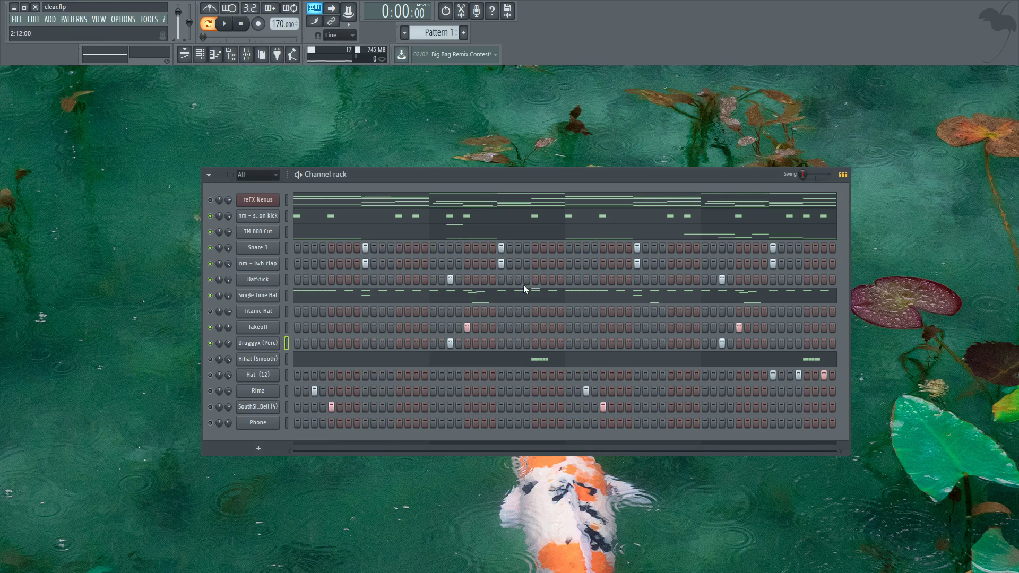
- Play the pattern and bring up Druggyx (Perc)'s volume envelope settings beside the channel list
{"action": "key", "text": "space"}
{"action": "left_click", "coordinate": [266, 344]}
{"action": "left_click", "coordinate": [324, 258]}
{"action": "left_click_drag", "start_coordinate": [410, 240], "coordinate": [638, 241]}
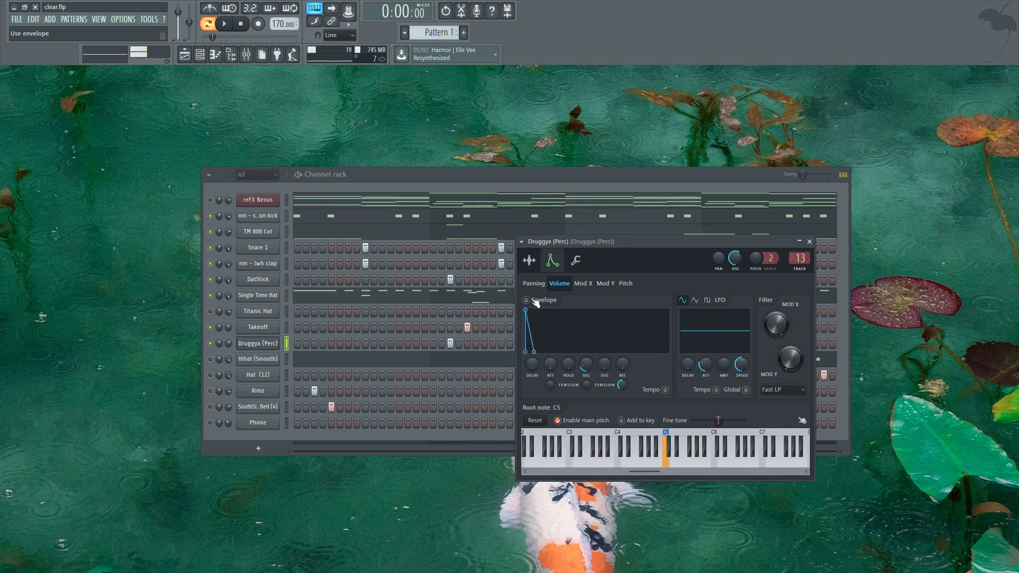
- Solo the Druggyx (Perc) channel, raise its volume and audition it with the envelope off
{"action": "right_click", "coordinate": [210, 343]}
{"action": "key", "text": "space"}
{"action": "left_click_drag", "start_coordinate": [228, 344], "coordinate": [228, 336]}
{"action": "left_click", "coordinate": [258, 344]}
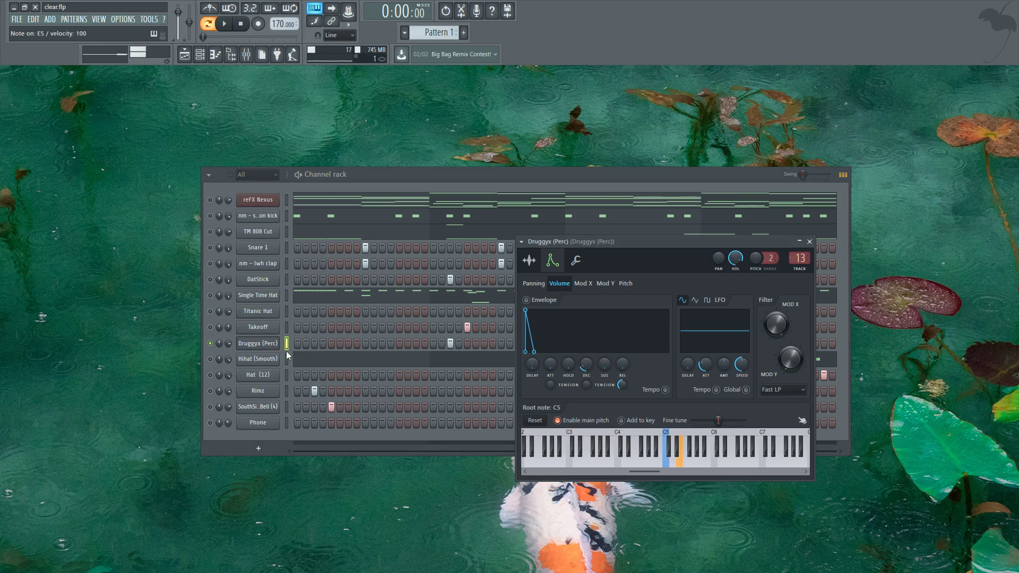
- Enable Druggyx (Perc)'s volume envelope, audition the sound and shorten the decay
{"action": "left_click", "coordinate": [537, 301]}
{"action": "key", "text": "c"}
{"action": "key", "text": "c"}
{"action": "left_click_drag", "start_coordinate": [586, 363], "coordinate": [586, 370]}
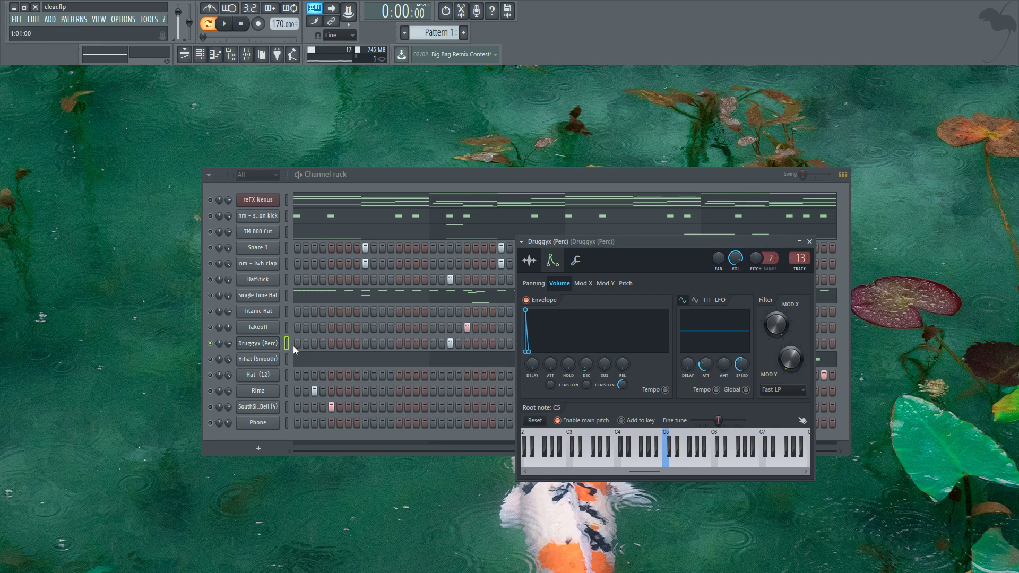
- Unmute every channel except reFX Nexus and play the full drum pattern
{"action": "left_click", "coordinate": [218, 350]}
{"action": "key", "text": "space"}
{"action": "key", "text": "space"}
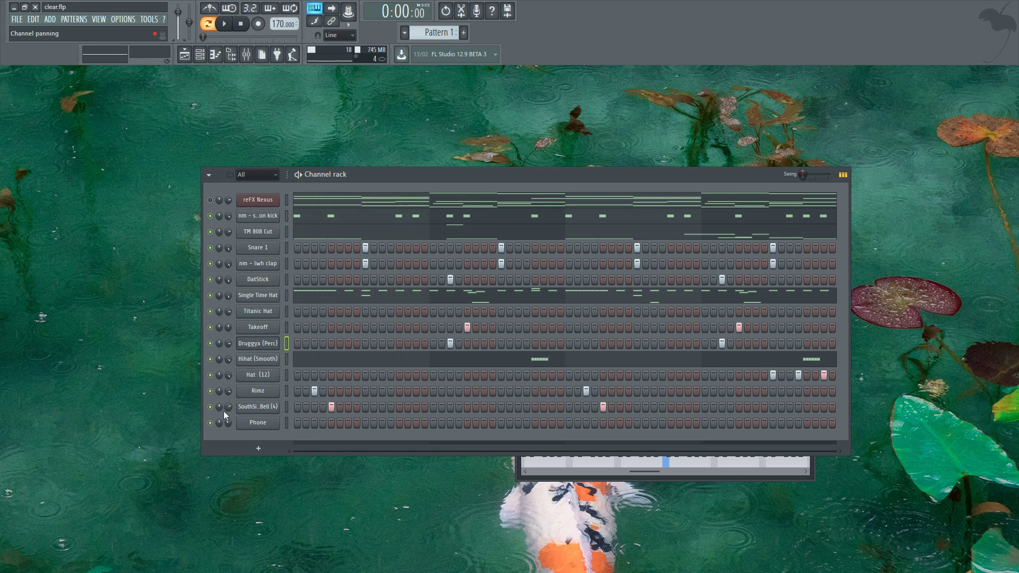
- Enable SouthSide Trap Bell (4)'s volume envelope with no attack, hold or sustain and a short decay, and audition it
{"action": "left_click", "coordinate": [258, 406]}
{"action": "left_click", "coordinate": [111, 208]}
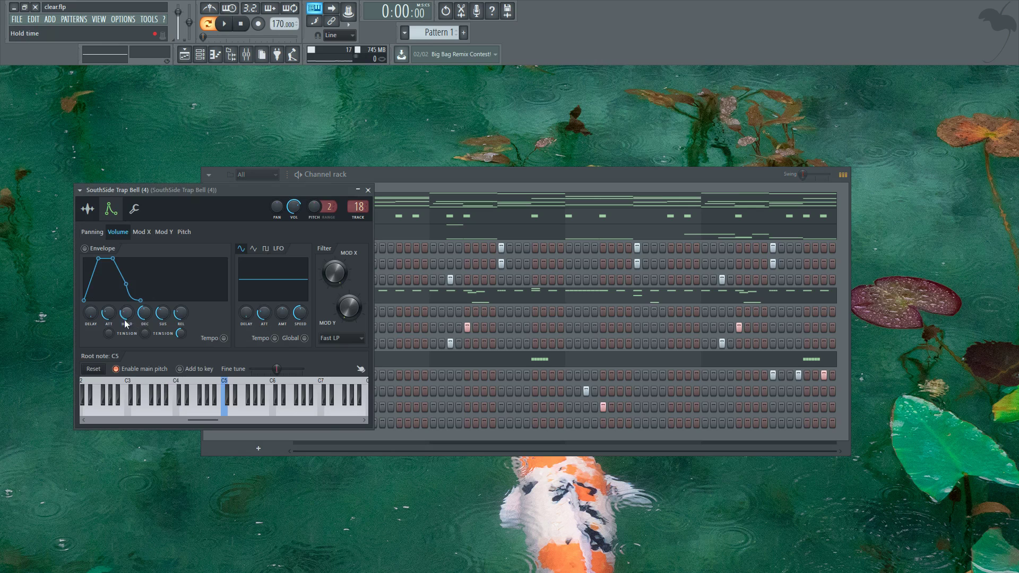
{"action": "left_click_drag", "start_coordinate": [109, 306], "coordinate": [145, 332]}
{"action": "key", "text": "e"}
{"action": "key", "text": "e"}
{"action": "left_click", "coordinate": [368, 190]}
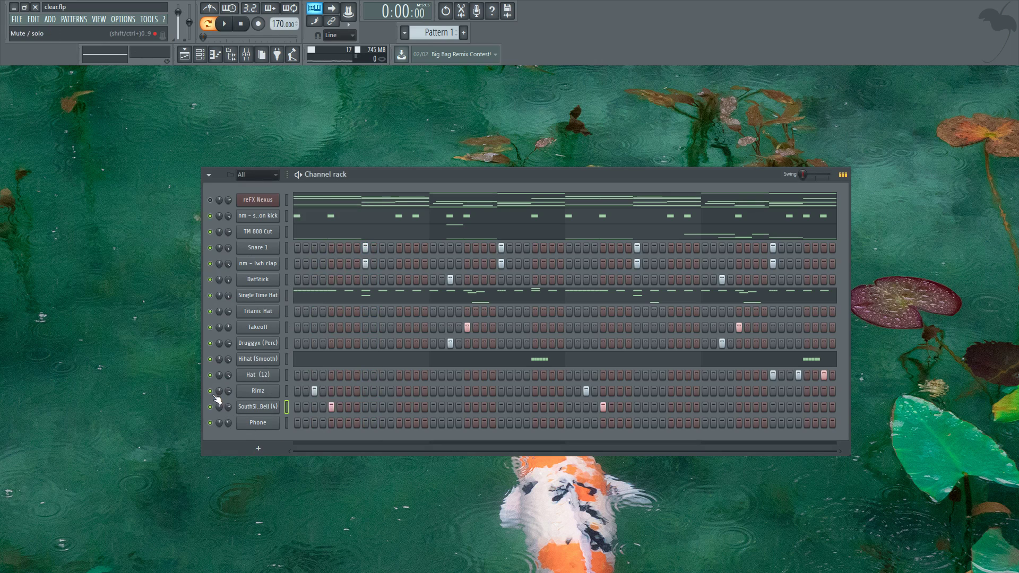
- Set the Rimz channel's volume envelope to no hold or sustain with a short decay, and play the pattern with it
{"action": "left_click", "coordinate": [258, 392]}
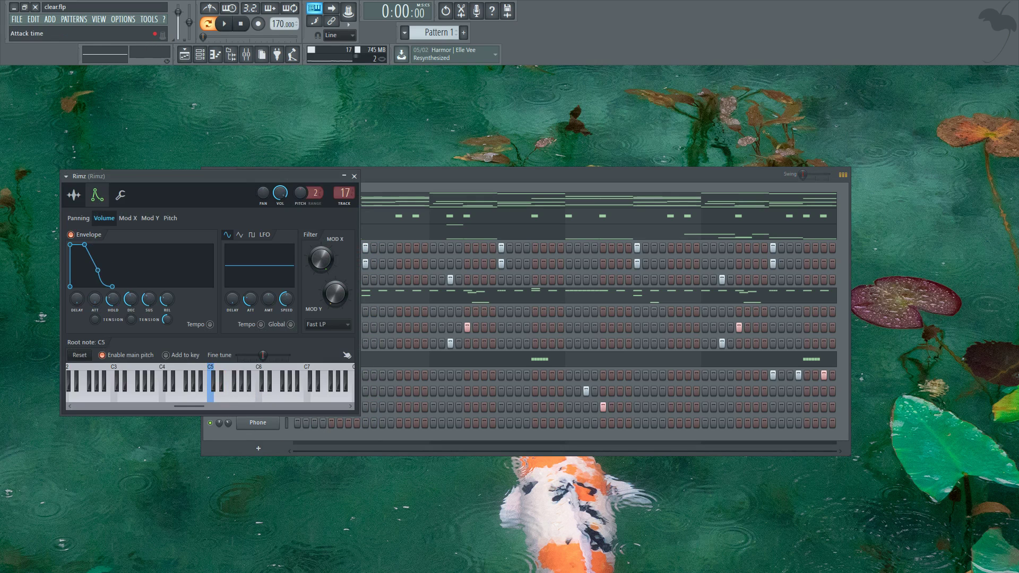
{"action": "mouse_move", "coordinate": [131, 300]}
{"action": "left_mouse_down"}
{"action": "mouse_move", "coordinate": [131, 310]}
{"action": "mouse_move", "coordinate": [130, 296]}
{"action": "left_mouse_up"}
{"action": "left_click_drag", "start_coordinate": [113, 299], "coordinate": [112, 312]}
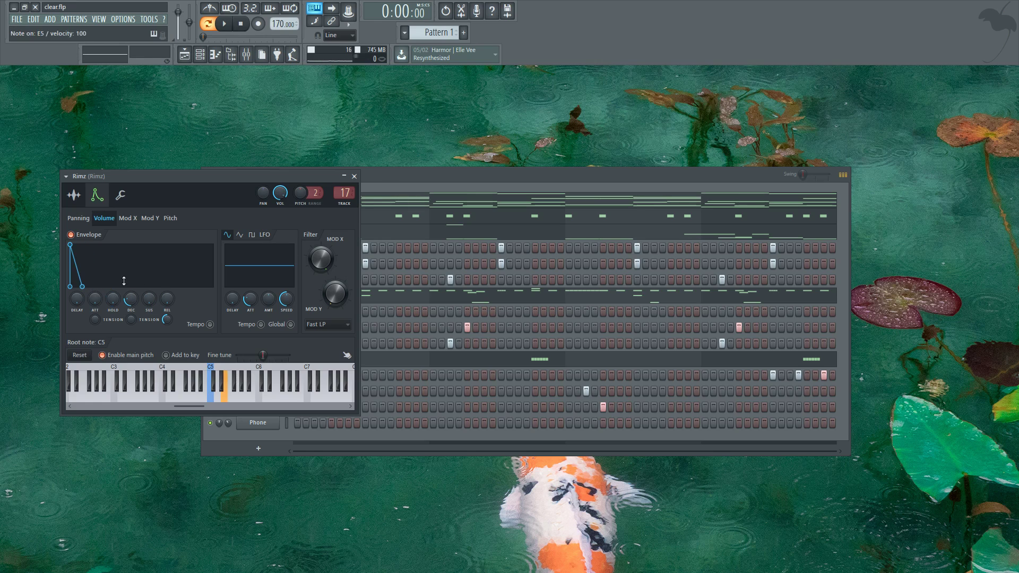
{"action": "left_click", "coordinate": [354, 176]}
{"action": "key", "text": "space"}
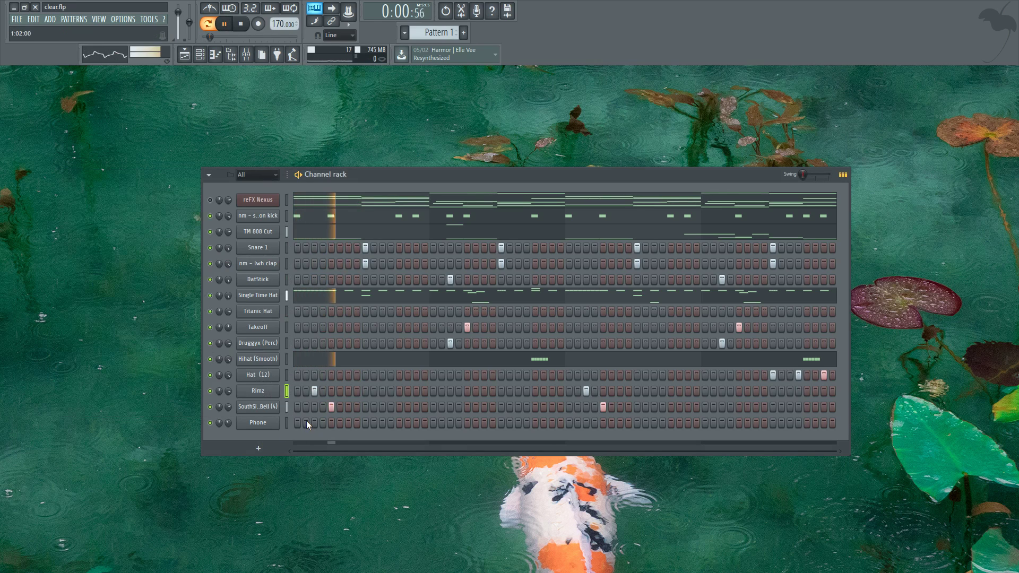
- Lengthen the Rimz channel's envelope decay, play the pattern with it and close the channel's settings
{"action": "left_click", "coordinate": [258, 391]}
{"action": "key", "text": "space"}
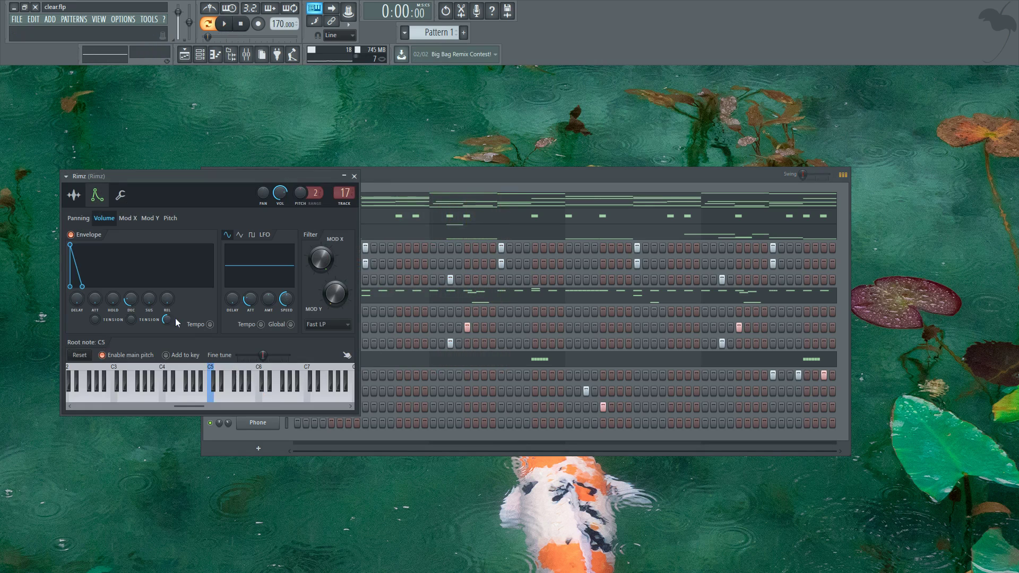
{"action": "left_click_drag", "start_coordinate": [130, 299], "coordinate": [131, 282]}
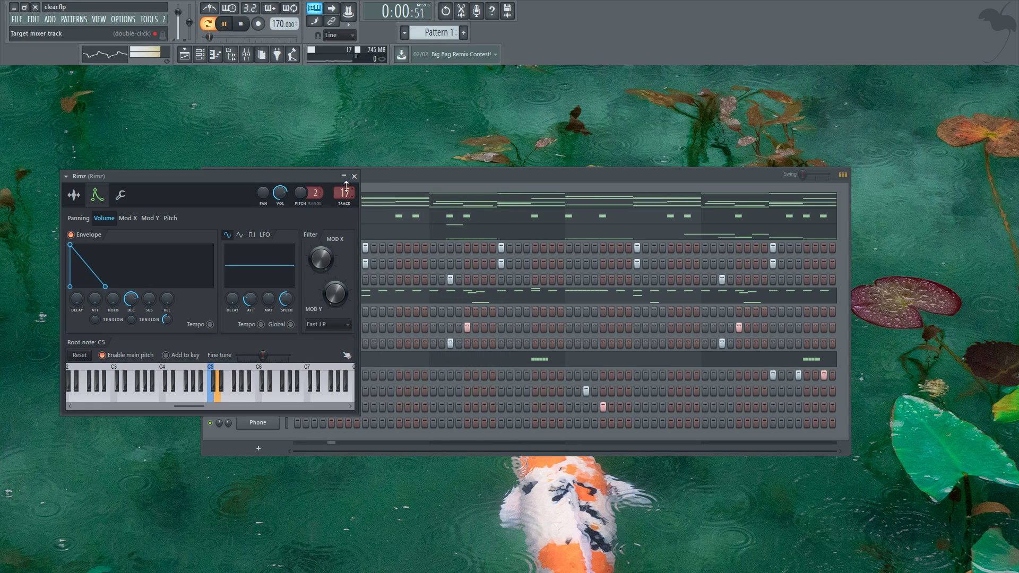
{"action": "left_click", "coordinate": [354, 176]}
- Lengthen SouthSide Trap Bell (4)'s envelope decay slightly, play the pattern with it and close the channel's settings
{"action": "left_click", "coordinate": [258, 406]}
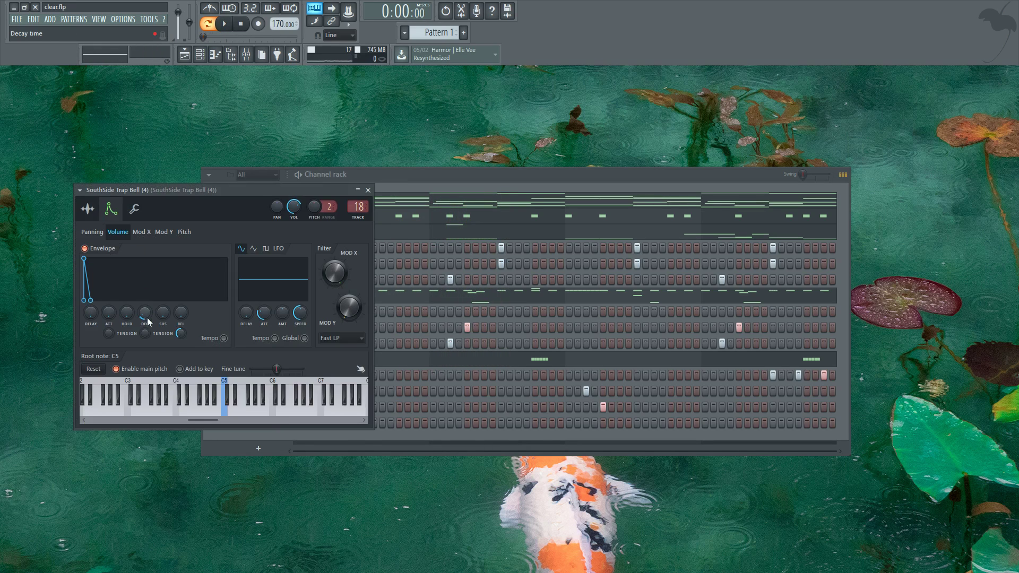
{"action": "key", "text": "space"}
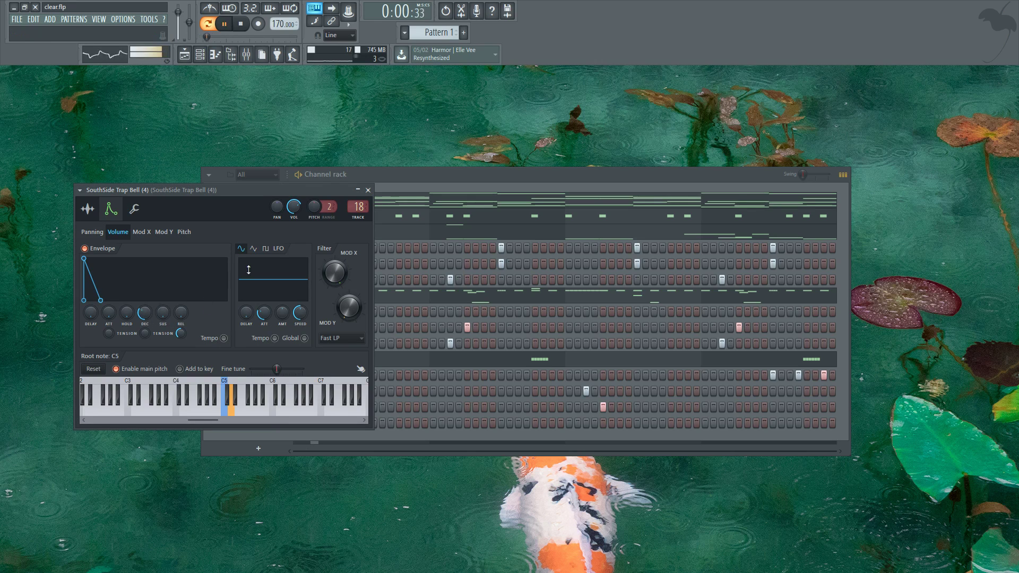
{"action": "left_click", "coordinate": [367, 190]}
{"action": "key", "text": "space"}
- Look over the Single Time Hat channel's volume envelope and miscellaneous settings, and close them
{"action": "left_click", "coordinate": [258, 295]}
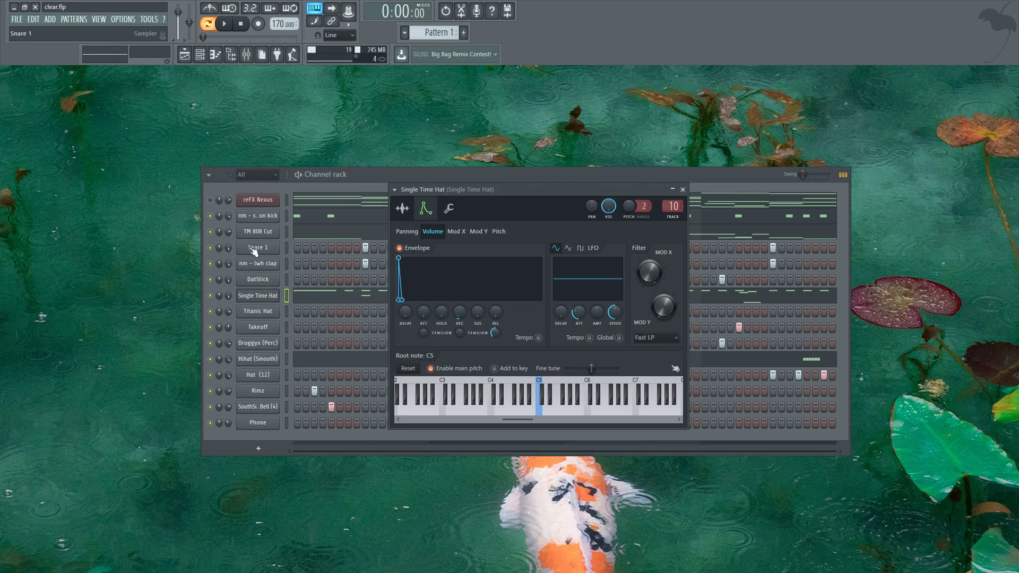
{"action": "left_click", "coordinate": [449, 208]}
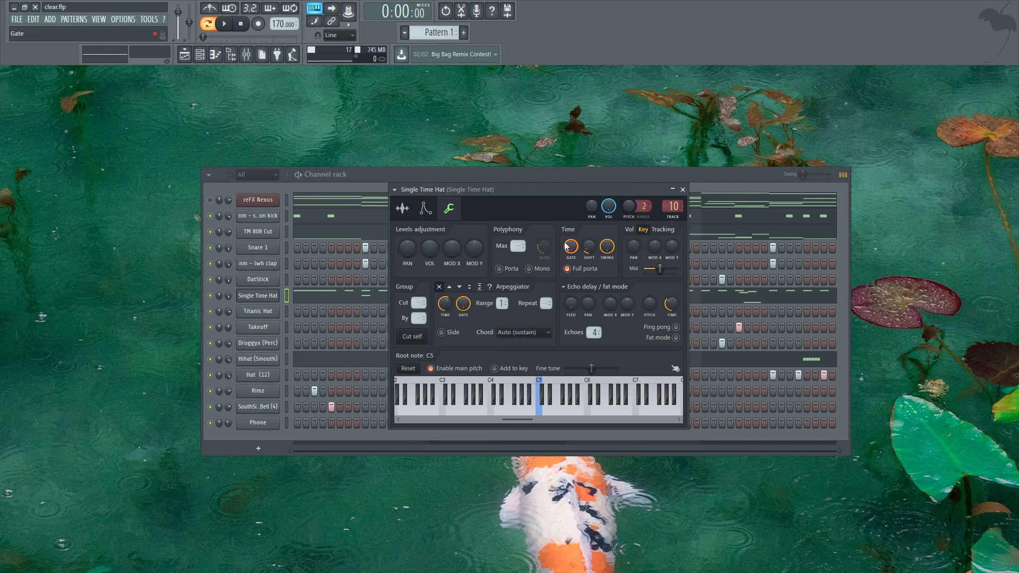
{"action": "left_click", "coordinate": [683, 189]}
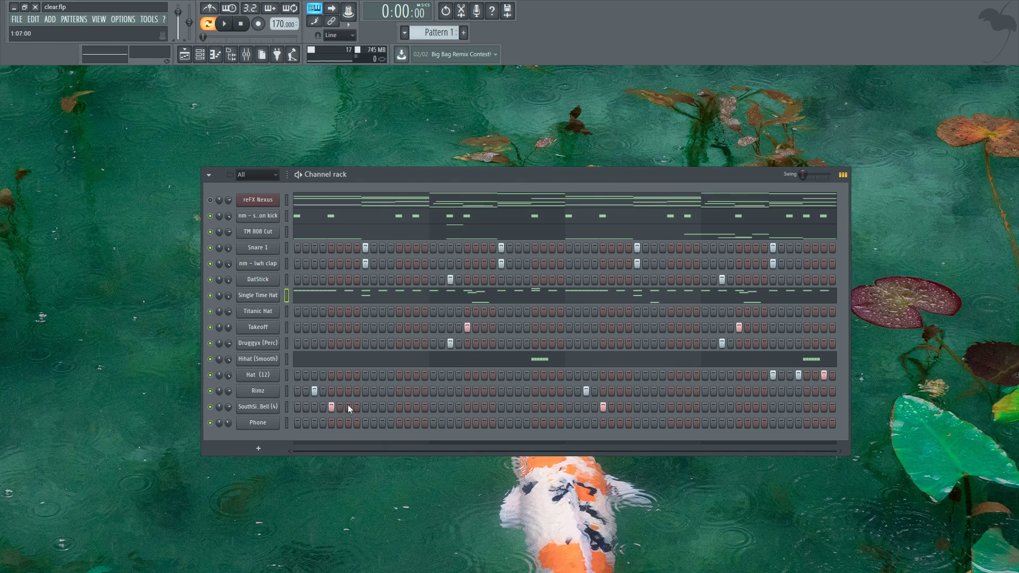
- Give the Hihat (Smooth) channel a volume envelope with no sustain and a short decay, play the pattern and close its settings
{"action": "left_click", "coordinate": [275, 359]}
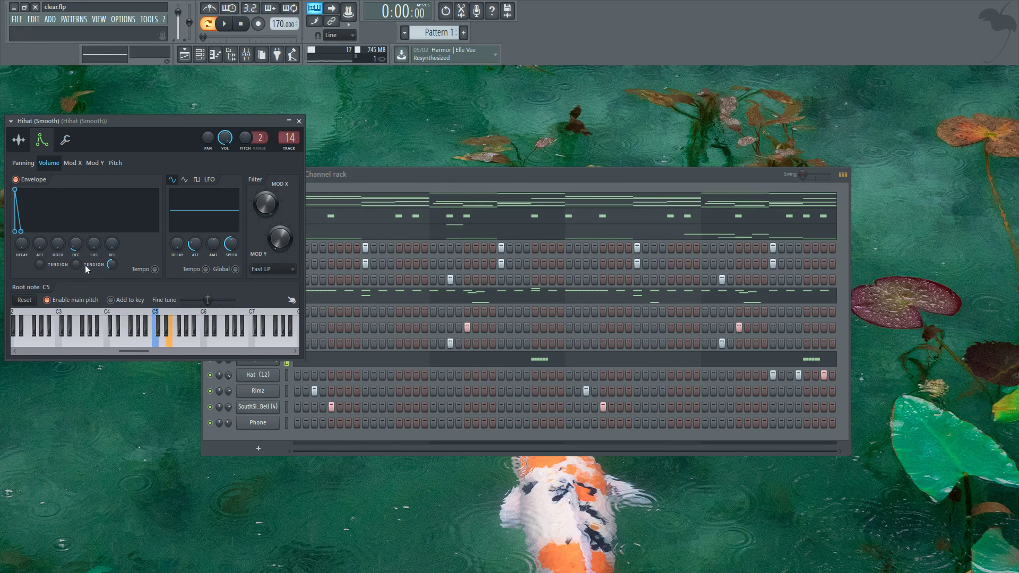
{"action": "left_click", "coordinate": [225, 362]}
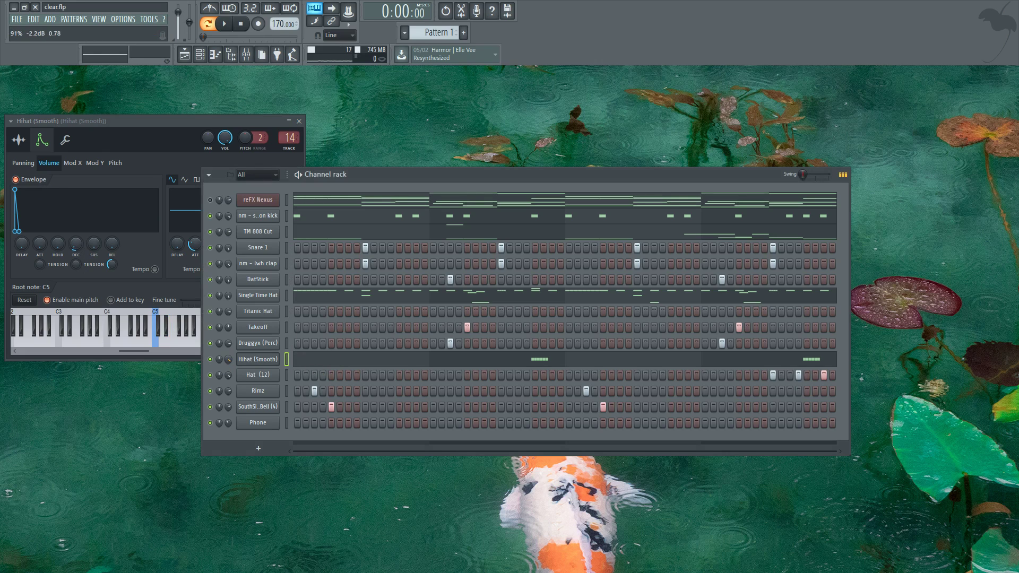
{"action": "key", "text": "space"}
{"action": "left_click", "coordinate": [299, 122]}
{"action": "key", "text": "space"}
- Unmute the reFX Nexus channel and play the full beat with the melody
{"action": "left_click", "coordinate": [211, 200]}
{"action": "left_click_drag", "start_coordinate": [424, 182], "coordinate": [389, 185]}
{"action": "key", "text": "space"}
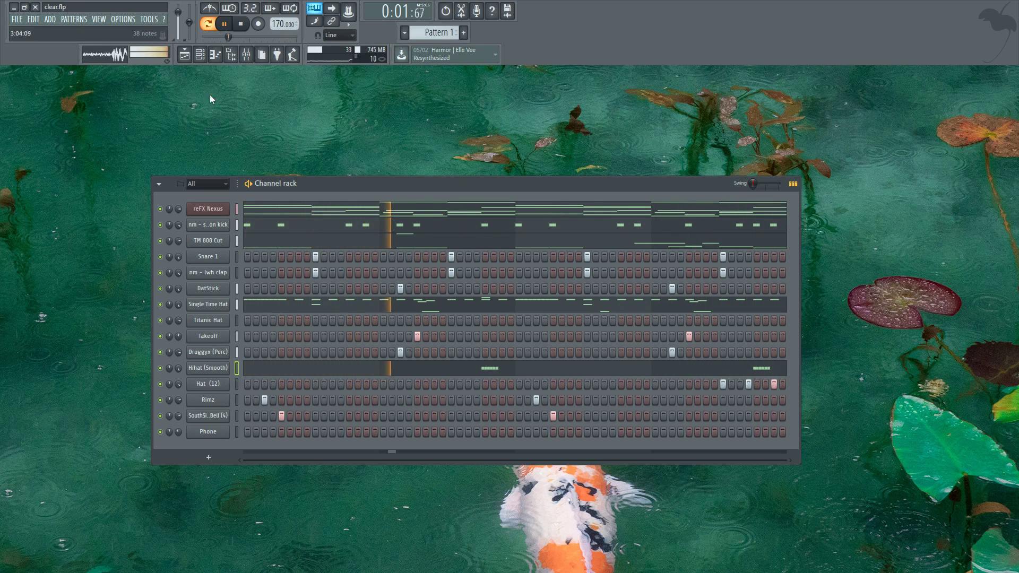
{"action": "mouse_move", "coordinate": [414, 185]}
{"action": "left_mouse_down"}
{"action": "mouse_move", "coordinate": [322, 167]}
{"action": "mouse_move", "coordinate": [422, 178]}
{"action": "mouse_move", "coordinate": [406, 173]}
{"action": "mouse_move", "coordinate": [425, 157]}
{"action": "mouse_move", "coordinate": [403, 139]}
{"action": "mouse_move", "coordinate": [384, 182]}
{"action": "mouse_move", "coordinate": [465, 180]}
{"action": "mouse_move", "coordinate": [423, 171]}
{"action": "mouse_move", "coordinate": [455, 204]}
{"action": "mouse_move", "coordinate": [419, 185]}
{"action": "mouse_move", "coordinate": [464, 164]}
{"action": "mouse_move", "coordinate": [425, 183]}
{"action": "mouse_move", "coordinate": [427, 196]}
{"action": "left_mouse_up"}
{"action": "key", "text": "space"}
- Adjust the Hat (12) channel's volume envelope while auditioning it, and play the full beat with the change
{"action": "left_click", "coordinate": [221, 393]}
{"action": "key", "text": "c"}
{"action": "left_click_drag", "start_coordinate": [71, 259], "coordinate": [55, 281]}
{"action": "key", "text": "c"}
{"action": "left_click_drag", "start_coordinate": [127, 257], "coordinate": [92, 272]}
{"action": "key", "text": "space"}
{"action": "left_click", "coordinate": [313, 135]}
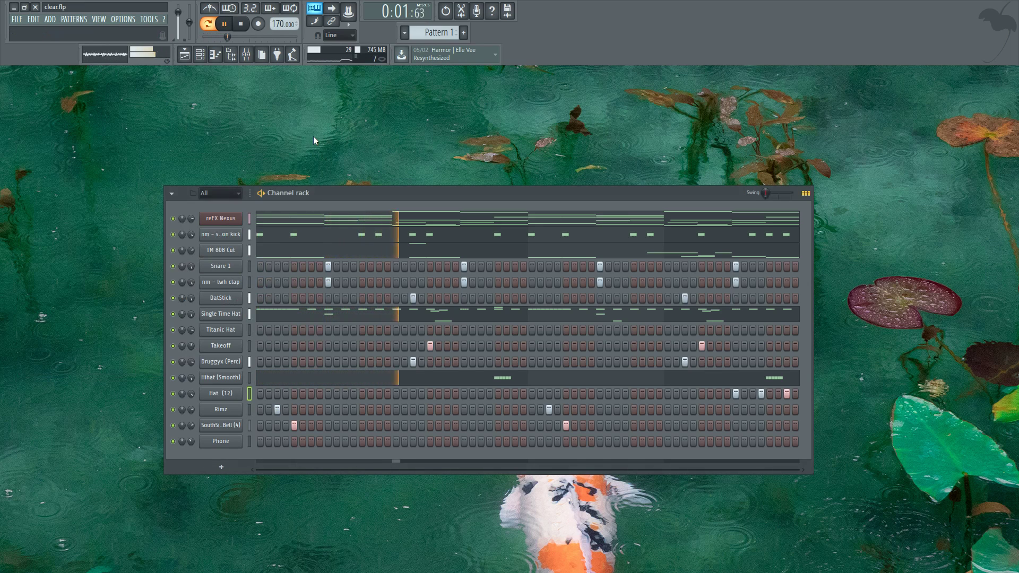
- Give Hat (12)'s three notes rising velocities in the piano roll, transpose them up to D5 and stop playback
{"action": "right_click", "coordinate": [238, 389]}
{"action": "left_click", "coordinate": [255, 394]}
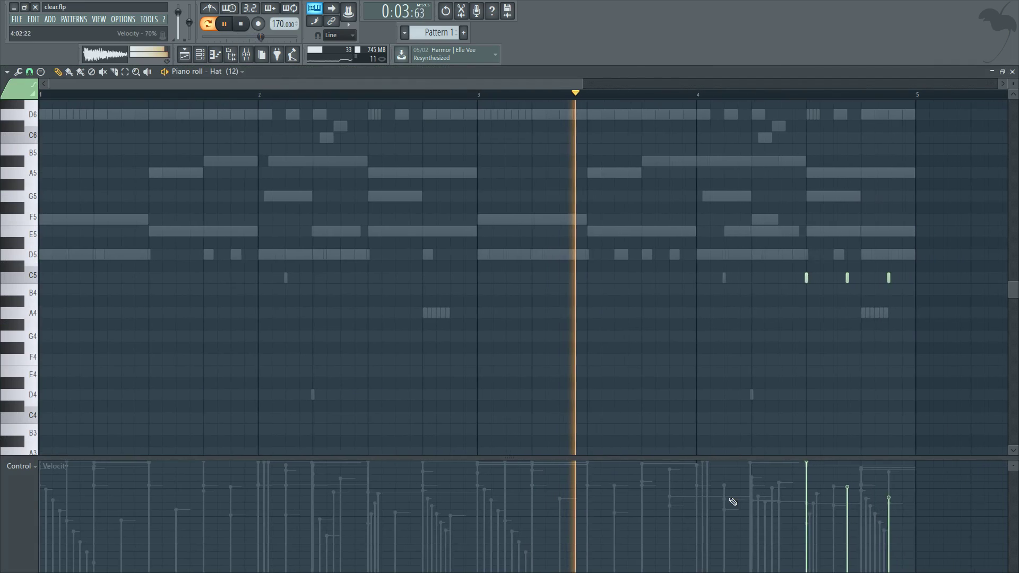
{"action": "left_click_drag", "start_coordinate": [783, 496], "coordinate": [894, 340]}
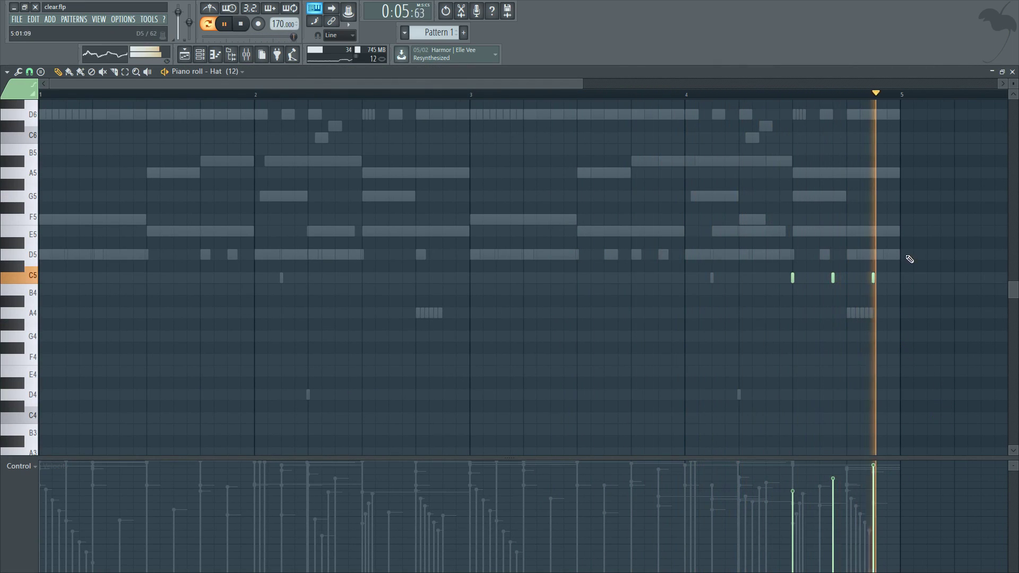
{"action": "key", "text": "ctrl+a"}
{"action": "key", "text": "shift+Up"}
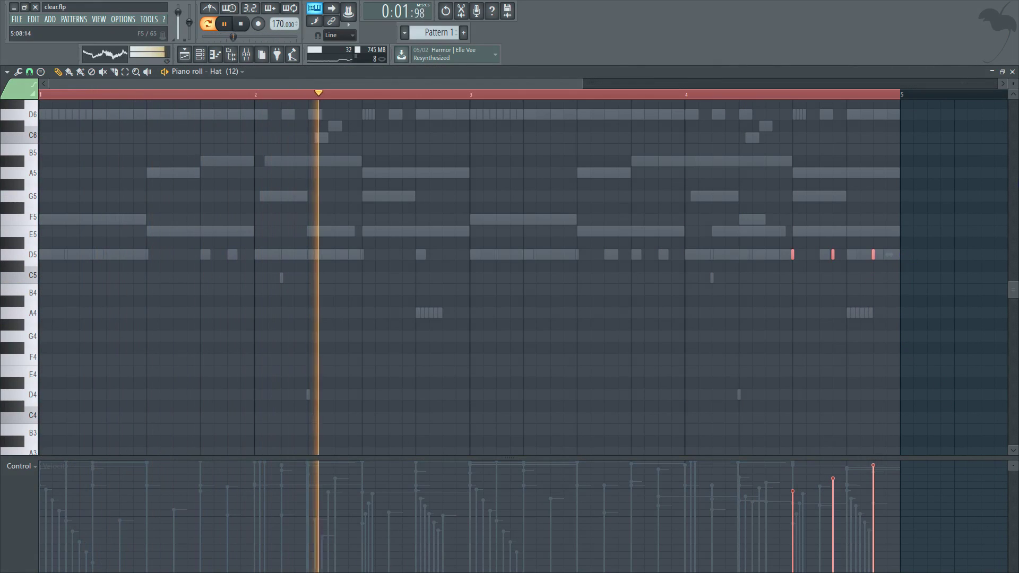
{"action": "left_click", "coordinate": [1011, 72]}
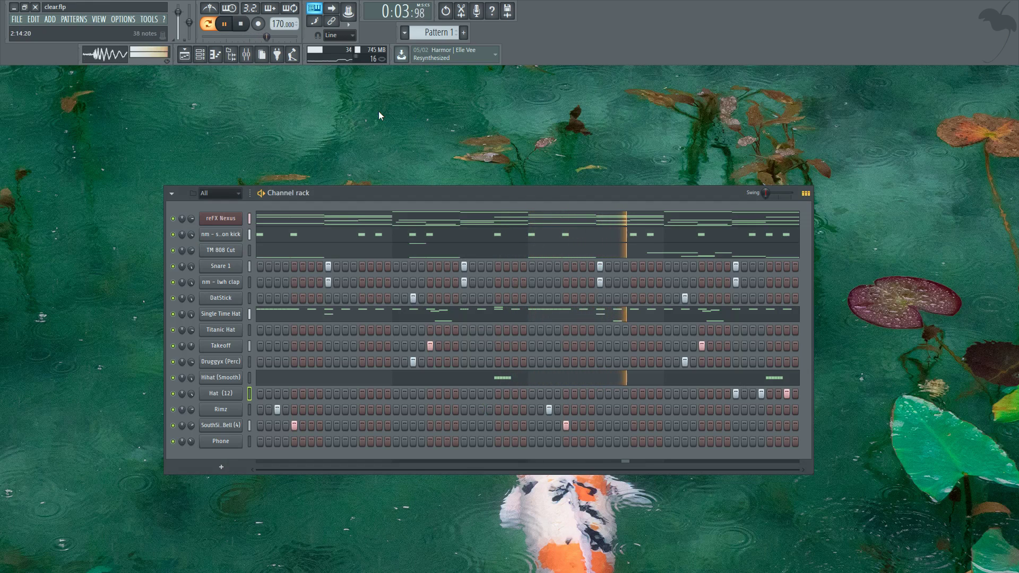
{"action": "left_click", "coordinate": [242, 26]}
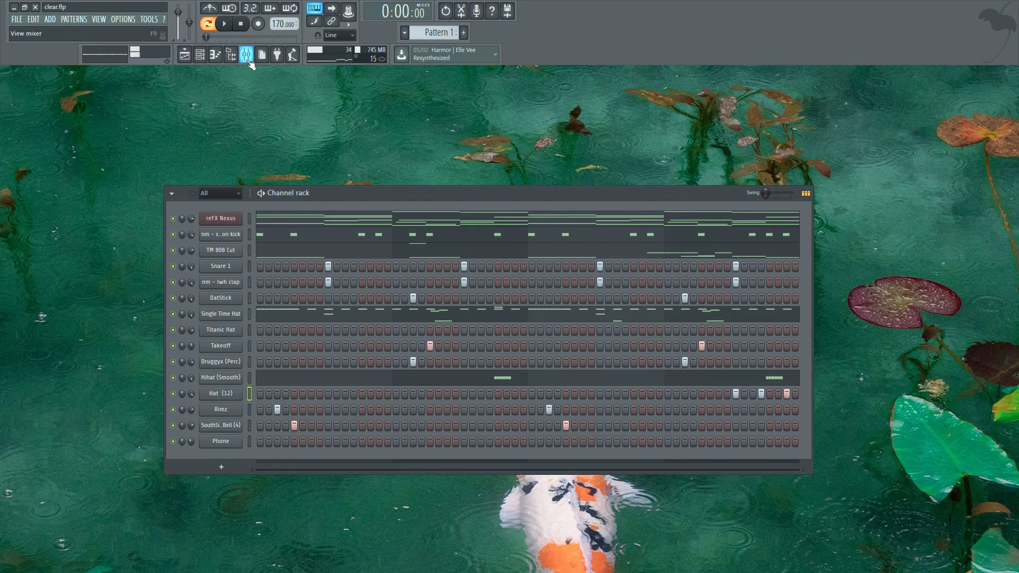
- Add a second reFX Nexus channel and load PL Hands Up Bells 3 from the Plucked category
{"action": "left_click", "coordinate": [225, 220]}
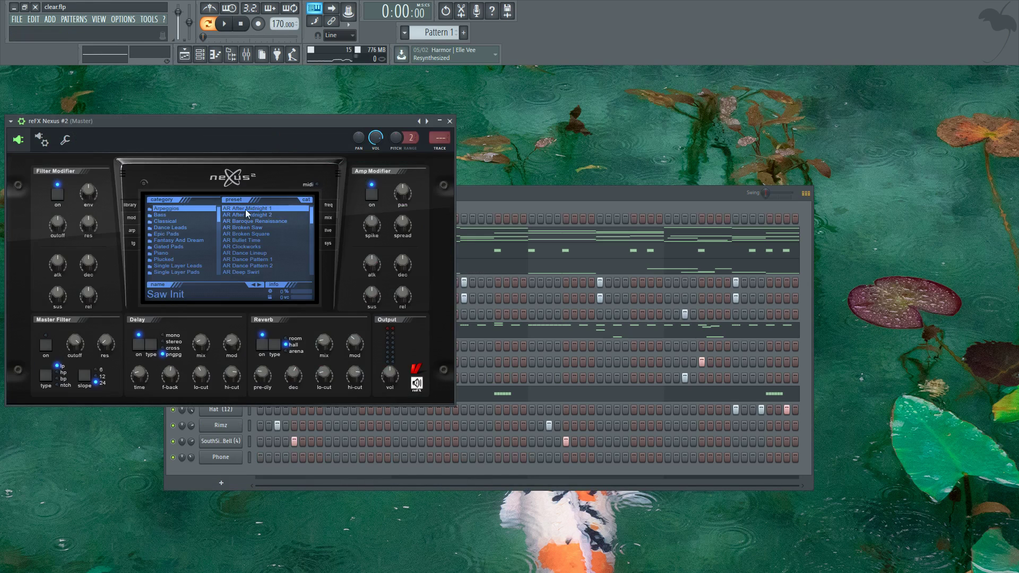
{"action": "scroll", "coordinate": [191, 257], "scroll_direction": "down", "scroll_amount": 5}
{"action": "scroll", "coordinate": [190, 259], "scroll_direction": "up", "scroll_amount": 5}
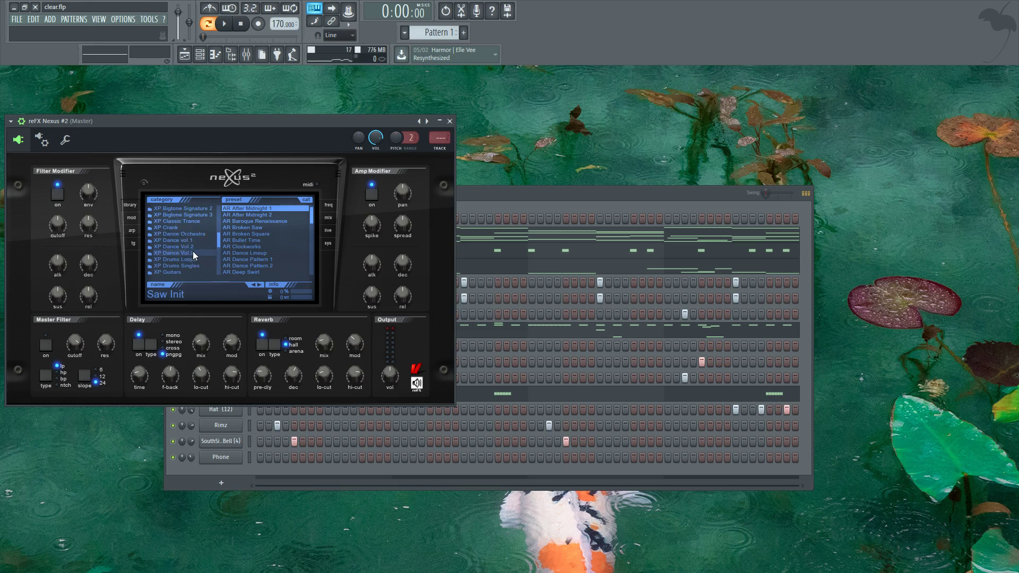
{"action": "scroll", "coordinate": [192, 222], "scroll_direction": "up", "scroll_amount": 5}
{"action": "left_click", "coordinate": [187, 221]}
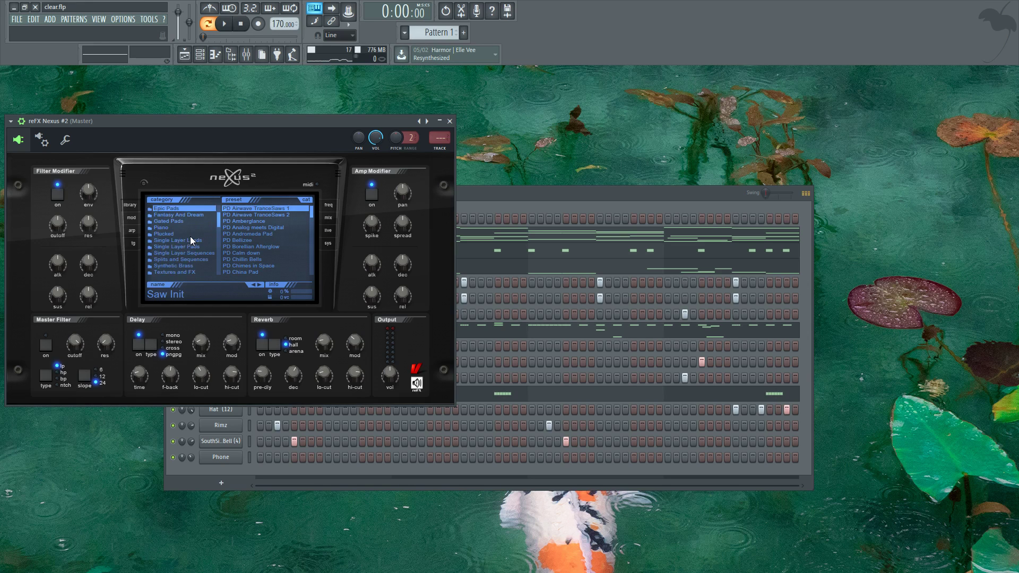
{"action": "left_click", "coordinate": [185, 235]}
{"action": "scroll", "coordinate": [260, 238], "scroll_direction": "down", "scroll_amount": 3}
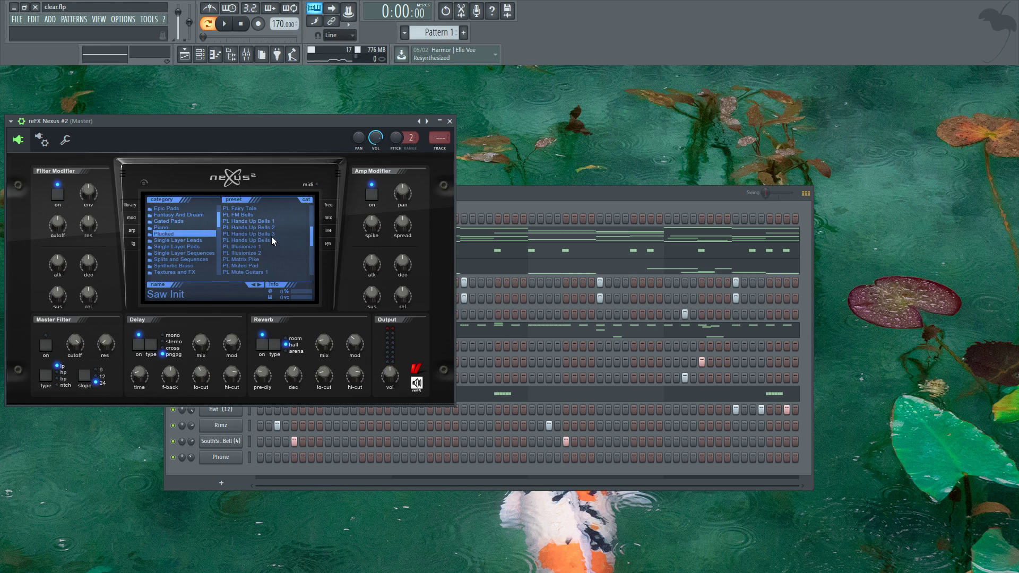
{"action": "left_click", "coordinate": [271, 234]}
{"action": "left_click", "coordinate": [449, 121]}
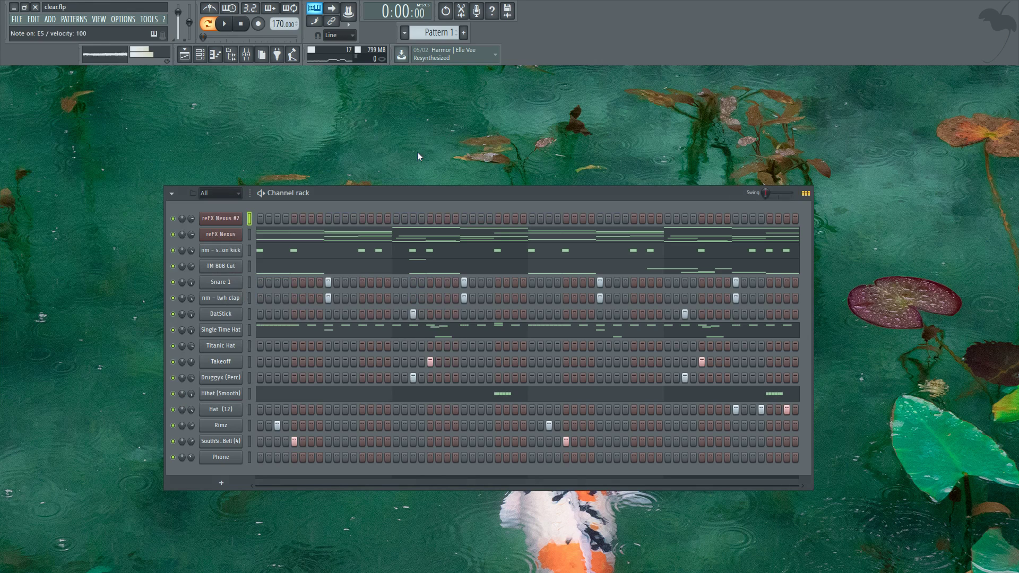
- Compare the kick channel's volume envelope with the Amp Modifier controls of reFX Nexus #2
{"action": "left_click", "coordinate": [217, 220]}
{"action": "left_click_drag", "start_coordinate": [337, 134], "coordinate": [611, 167]}
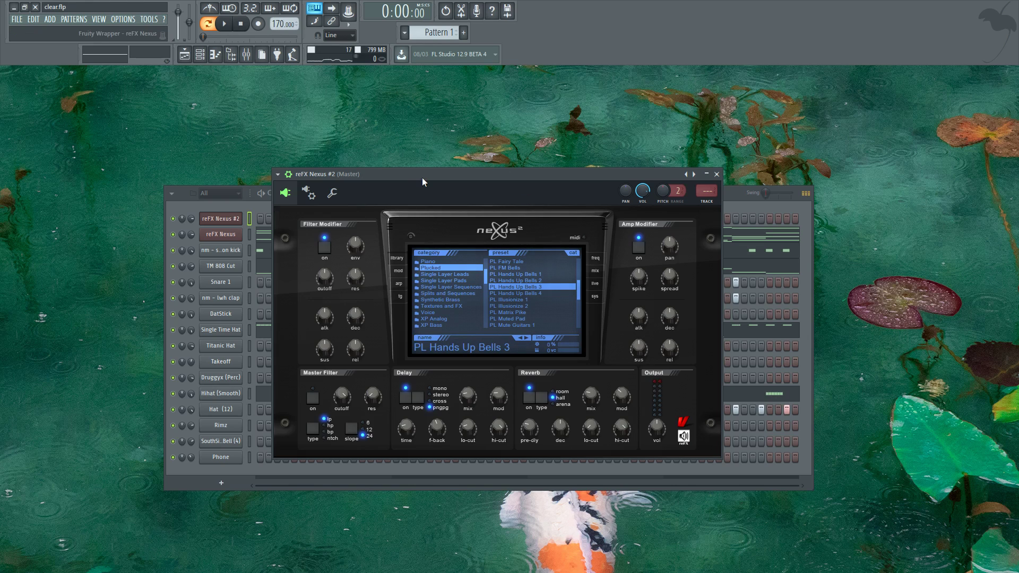
{"action": "left_click", "coordinate": [232, 251]}
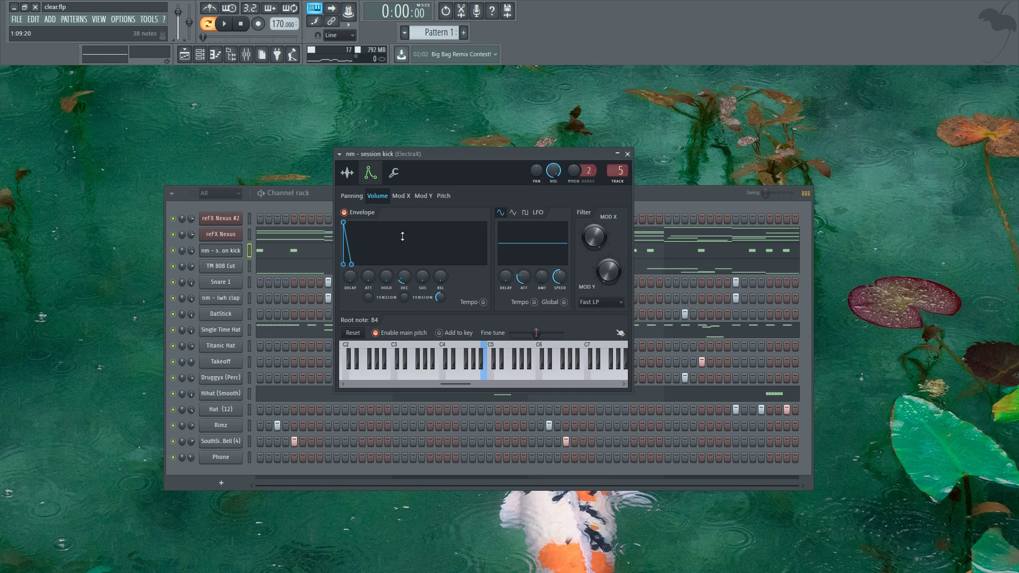
{"action": "left_click", "coordinate": [234, 224]}
{"action": "left_click_drag", "start_coordinate": [442, 176], "coordinate": [243, 159]}
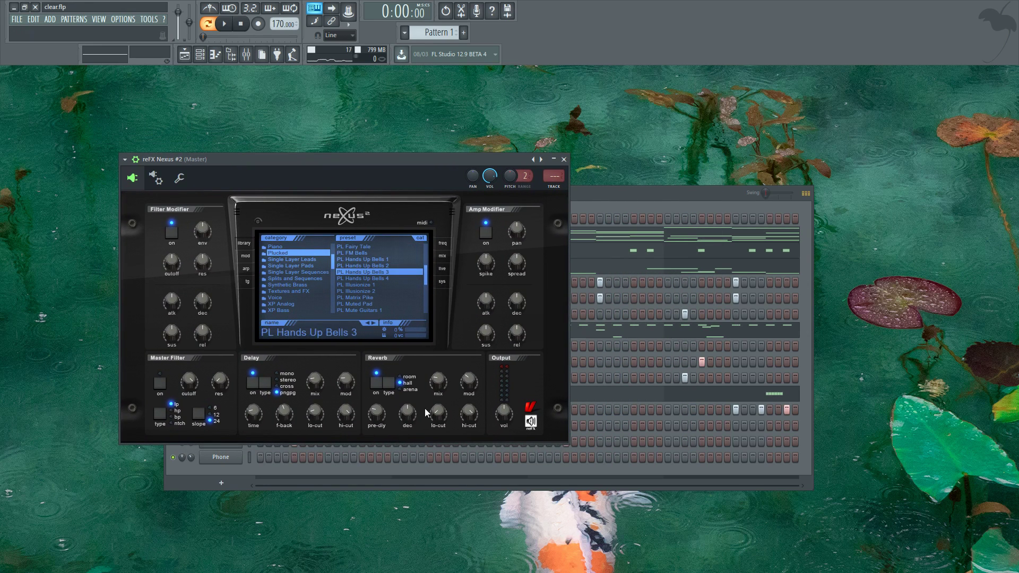
{"action": "left_click_drag", "start_coordinate": [342, 167], "coordinate": [433, 165]}
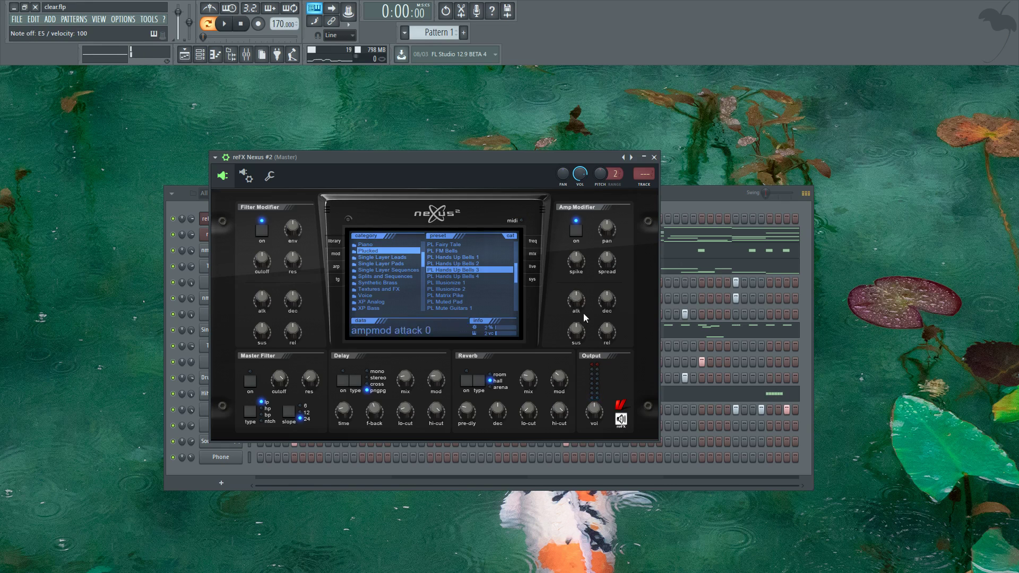
- Try different release and decay amounts in Nexus #2's Amp Modifier, auditioning notes between the changes
{"action": "left_click_drag", "start_coordinate": [606, 332], "coordinate": [580, 550]}
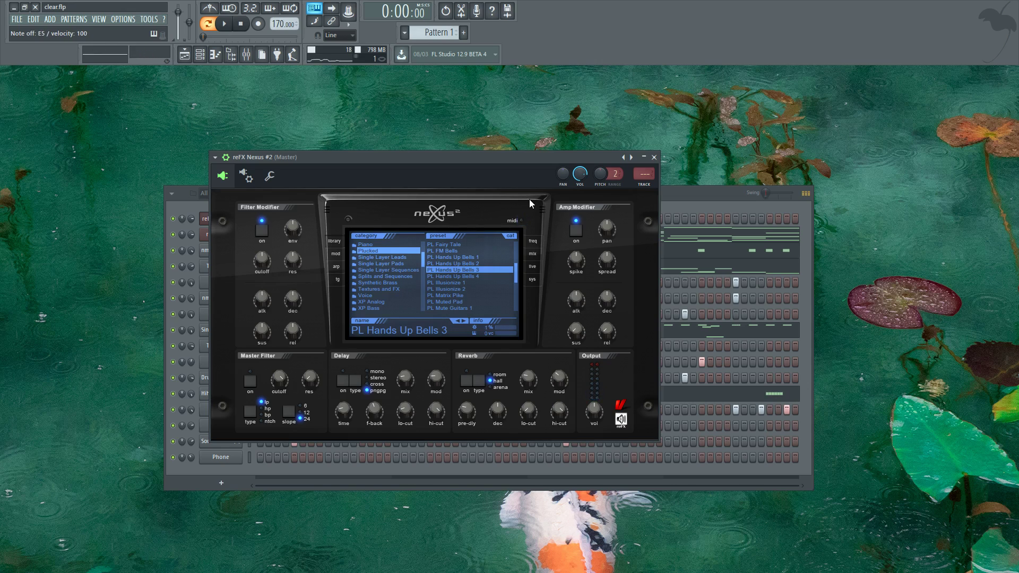
{"action": "key", "text": "c"}
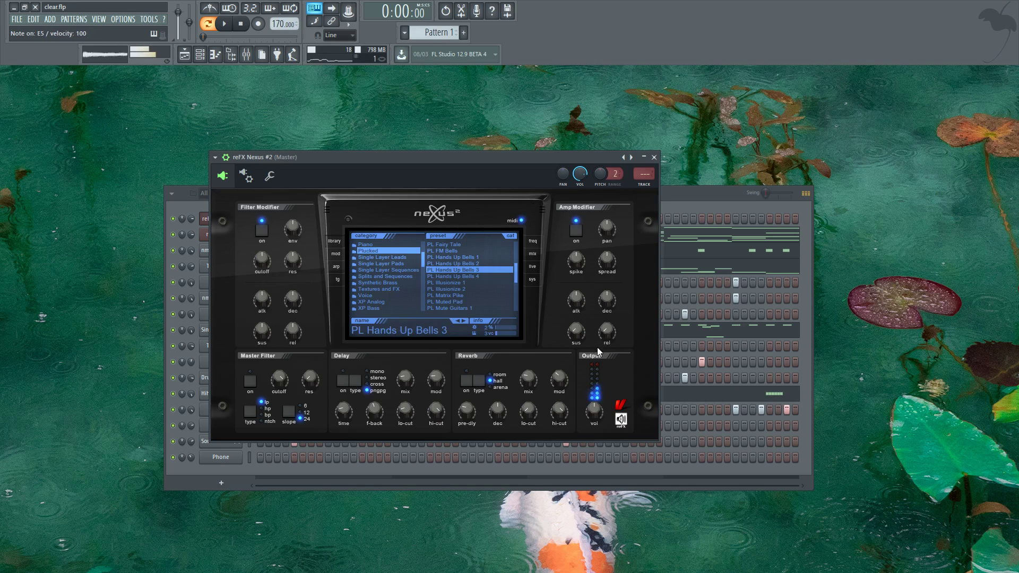
{"action": "mouse_move", "coordinate": [609, 301]}
{"action": "left_mouse_down"}
{"action": "mouse_move", "coordinate": [605, 348]}
{"action": "mouse_move", "coordinate": [608, 247]}
{"action": "mouse_move", "coordinate": [602, 304]}
{"action": "left_mouse_up"}
{"action": "key", "text": "c"}
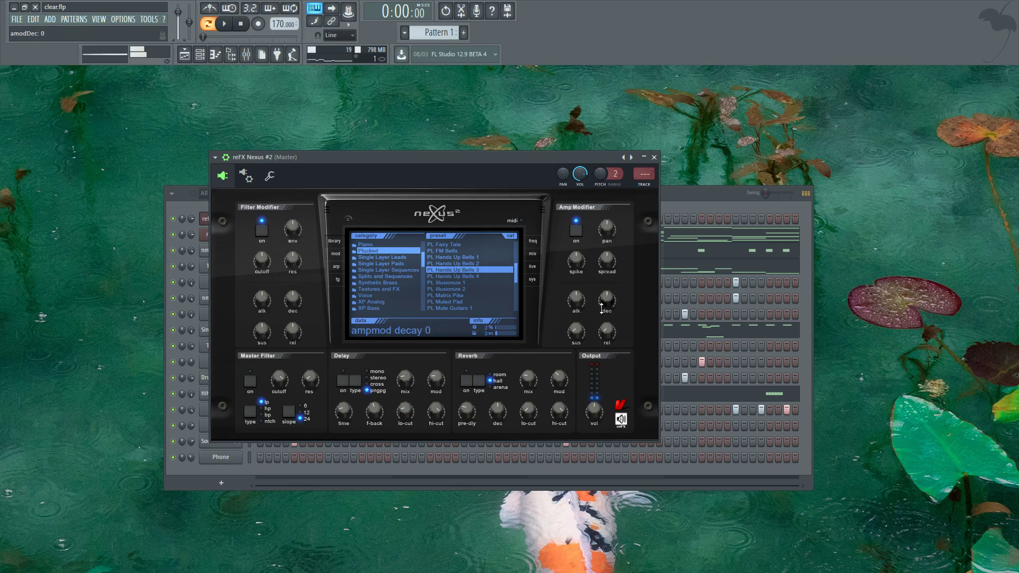
{"action": "key", "text": "c"}
{"action": "key", "text": "c"}
{"action": "key", "text": "c"}
- Adjust the Amp Modifier's release, turn the delay on, audition a few notes and close Nexus #2
{"action": "left_click_drag", "start_coordinate": [601, 361], "coordinate": [602, 323]}
{"action": "key", "text": "s"}
{"action": "key", "text": "v"}
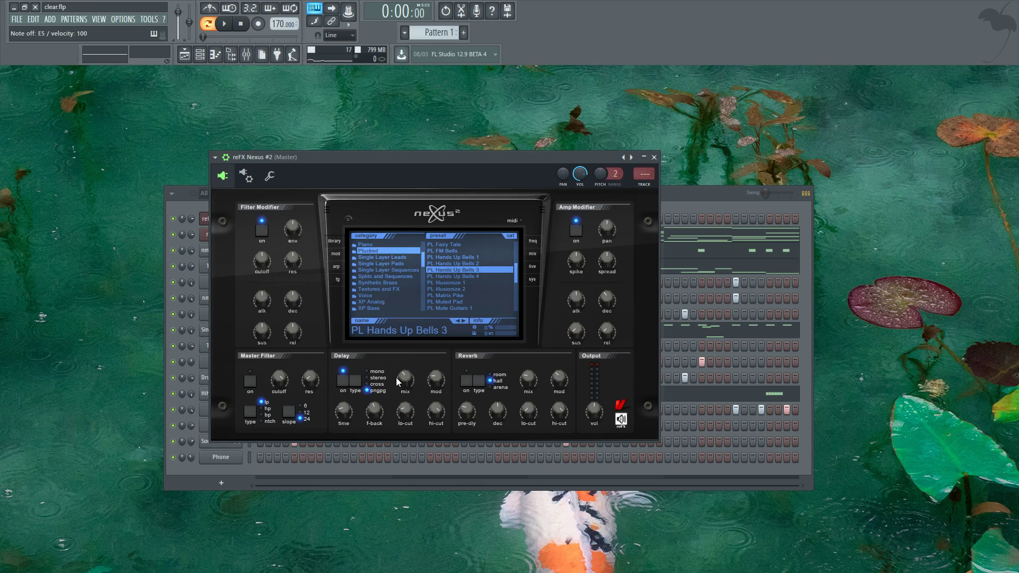
{"action": "key", "text": "s"}
{"action": "left_click", "coordinate": [654, 157]}
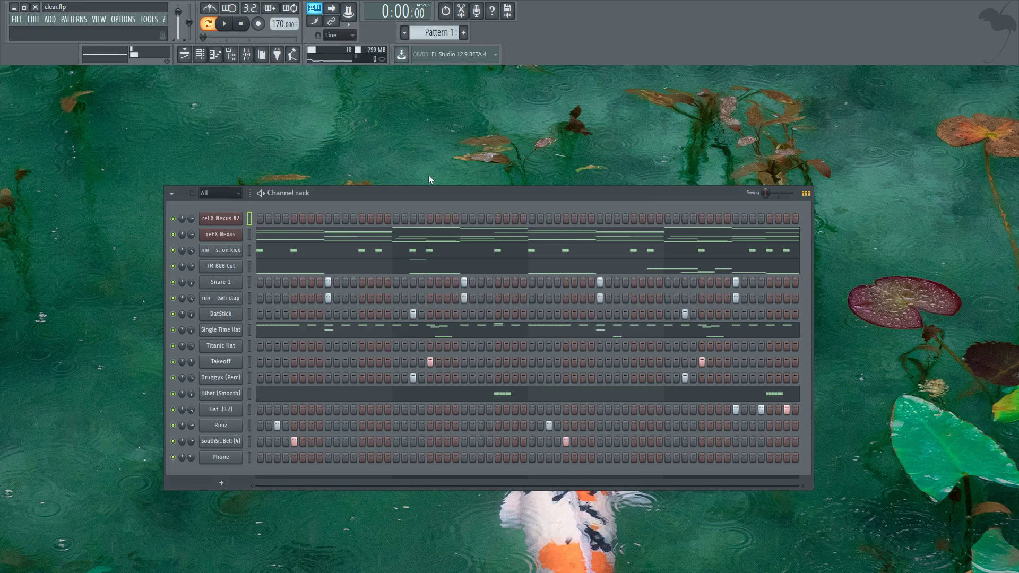
- Place short D7 and A6 notes in bar 2 of reFX Nexus #2's piano roll while the pattern plays
{"action": "right_click", "coordinate": [239, 220]}
{"action": "left_click", "coordinate": [276, 223]}
{"action": "left_click", "coordinate": [281, 221]}
{"action": "right_click", "coordinate": [284, 222]}
{"action": "right_click", "coordinate": [330, 294], "text": "ctrl"}
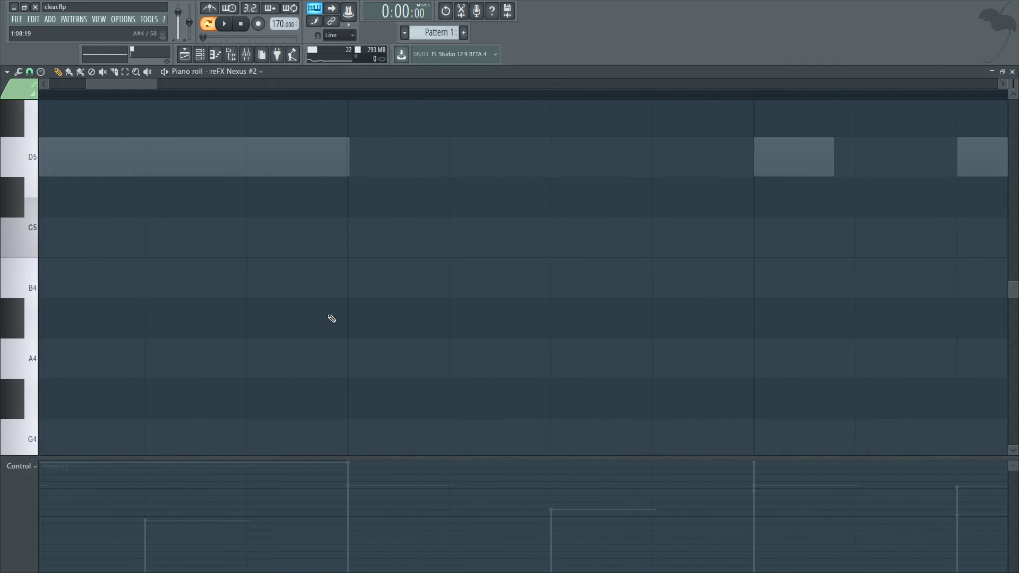
{"action": "right_click", "coordinate": [330, 317], "text": "ctrl"}
{"action": "scroll", "coordinate": [188, 291], "scroll_direction": "up", "scroll_amount": 3}
{"action": "scroll", "coordinate": [175, 287], "scroll_direction": "up", "scroll_amount": 5}
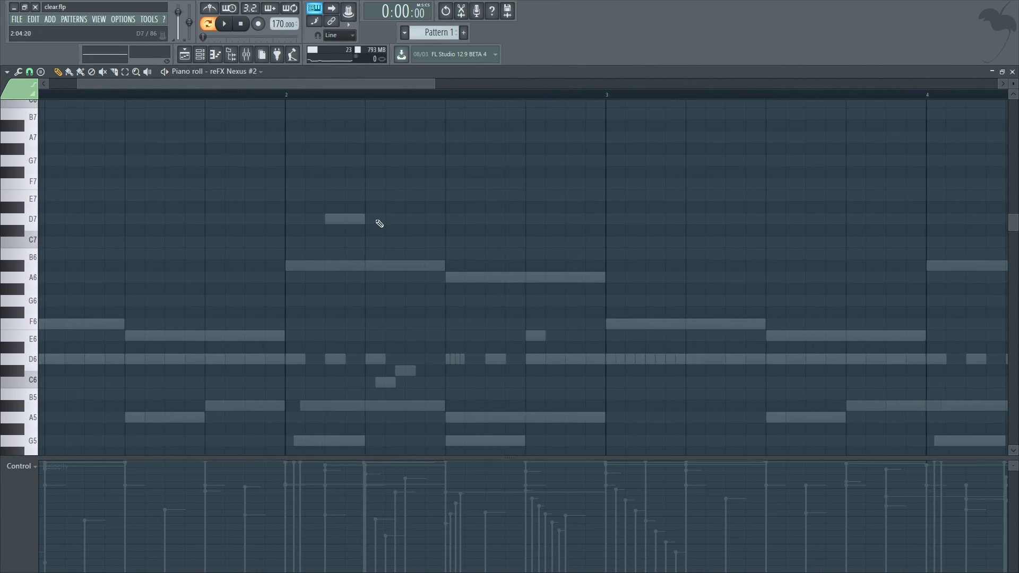
{"action": "key", "text": "space"}
{"action": "left_click", "coordinate": [330, 218]}
{"action": "left_click", "coordinate": [450, 277]}
- Duplicate the D7 and A6 notes into bar 4 and shift the copies slightly earlier
{"action": "left_click_drag", "start_coordinate": [483, 316], "coordinate": [202, 120], "text": "ctrl"}
{"action": "scroll", "coordinate": [202, 120], "scroll_direction": "down", "scroll_amount": 2, "text": "ctrl"}
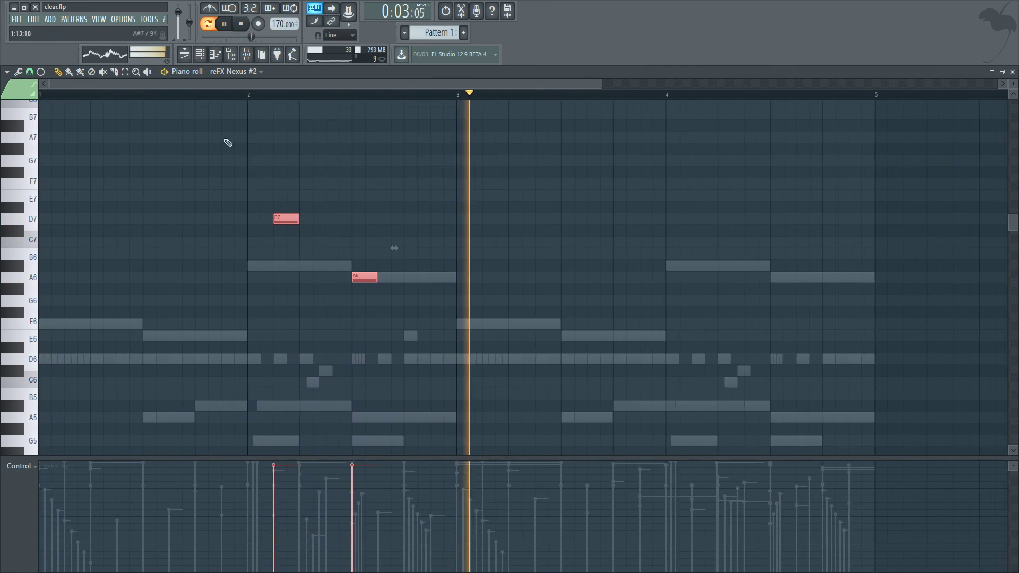
{"action": "left_click_drag", "start_coordinate": [284, 220], "coordinate": [741, 249], "text": "shift"}
{"action": "left_click", "coordinate": [759, 288], "text": "ctrl"}
{"action": "key", "text": "space"}
{"action": "left_click_drag", "start_coordinate": [740, 196], "coordinate": [840, 293], "text": "ctrl"}
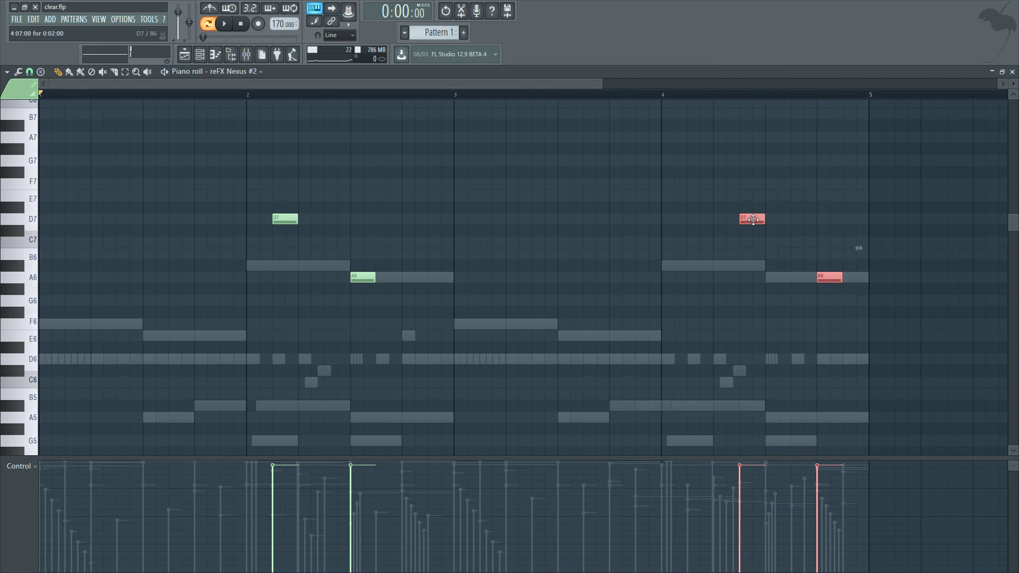
{"action": "left_click_drag", "start_coordinate": [753, 220], "coordinate": [727, 218]}
{"action": "left_click", "coordinate": [686, 304], "text": "ctrl"}
- Add a short A5 note and a short D6 note at the end of bar 2 while the pattern plays
{"action": "key", "text": "space"}
{"action": "left_click", "coordinate": [410, 418]}
{"action": "left_click", "coordinate": [441, 359]}
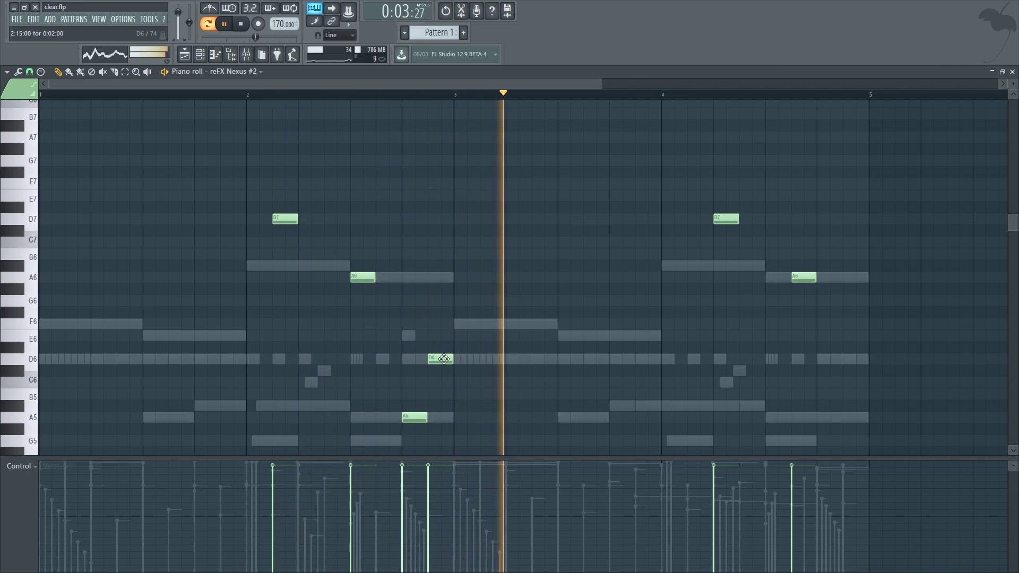
- Delete the copied D7 and A6 notes from bar 4, listen to the pattern and stop playback
{"action": "scroll", "coordinate": [444, 359], "scroll_direction": "down", "scroll_amount": 4, "text": "ctrl"}
{"action": "scroll", "coordinate": [286, 387], "scroll_direction": "down", "scroll_amount": 2}
{"action": "left_click_drag", "start_coordinate": [285, 387], "coordinate": [172, 119], "text": "ctrl"}
{"action": "left_click", "coordinate": [445, 125], "text": "ctrl"}
{"action": "scroll", "coordinate": [440, 139], "scroll_direction": "up", "scroll_amount": 1}
{"action": "right_click", "coordinate": [439, 164]}
{"action": "right_click", "coordinate": [485, 222]}
{"action": "scroll", "coordinate": [246, 385], "scroll_direction": "up", "scroll_amount": 1}
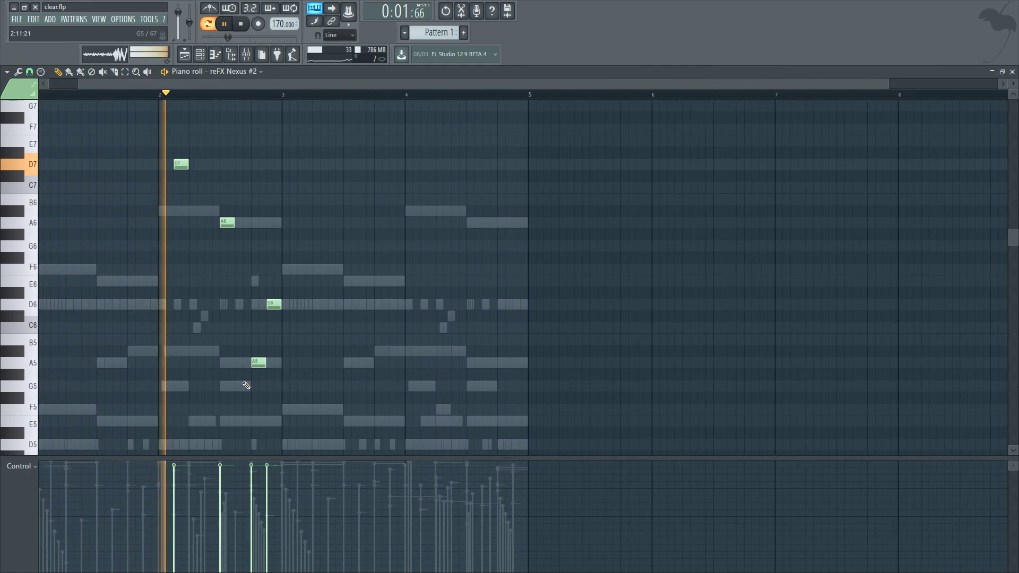
{"action": "key", "text": "space"}
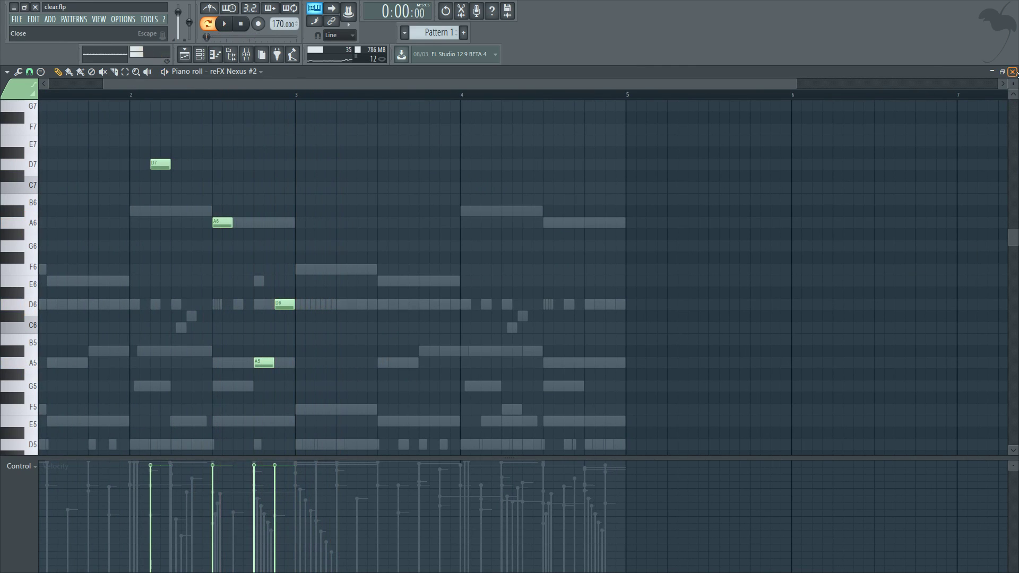
- Duplicate the four bell notes of bar 2 into bar 4 of reFX Nexus #2's pattern and close the piano roll
{"action": "left_click_drag", "start_coordinate": [304, 417], "coordinate": [139, 119], "text": "ctrl"}
{"action": "key", "text": "space"}
{"action": "left_click_drag", "start_coordinate": [155, 188], "coordinate": [485, 187], "text": "shift"}
{"action": "key", "text": "space"}
{"action": "key", "text": "F7"}
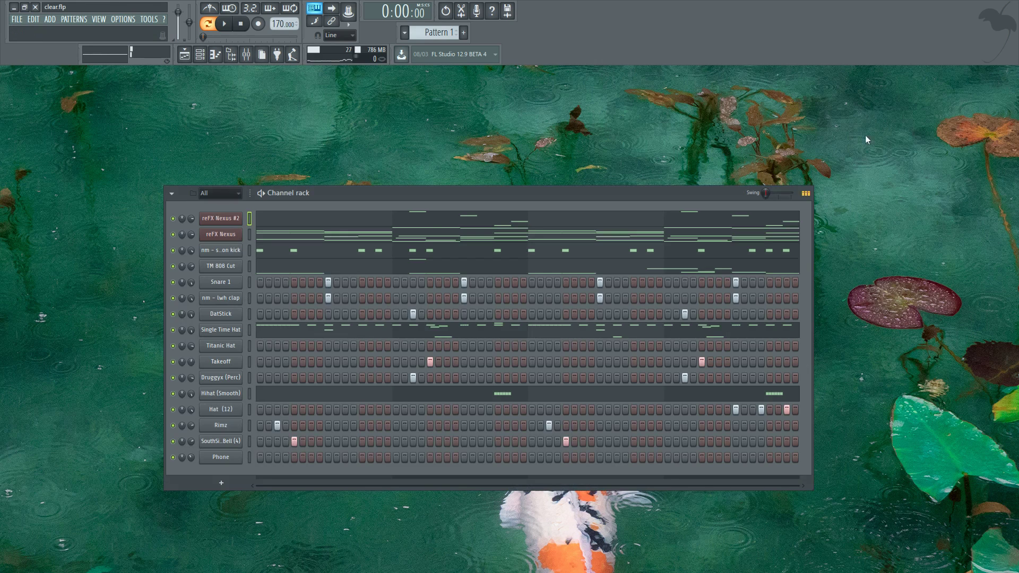
- Lower reFX Nexus #2's amp modifier sustain, decay and release (about -77) during playback, and set its output volume to 41
{"action": "left_click", "coordinate": [220, 218]}
{"action": "left_click", "coordinate": [462, 385]}
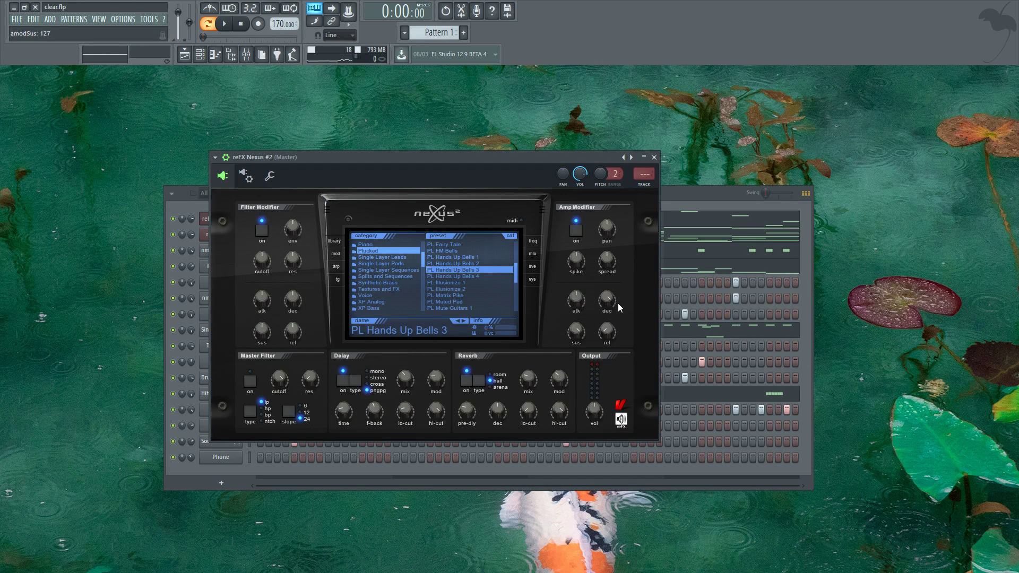
{"action": "left_click_drag", "start_coordinate": [521, 164], "coordinate": [501, 154]}
{"action": "key", "text": "space"}
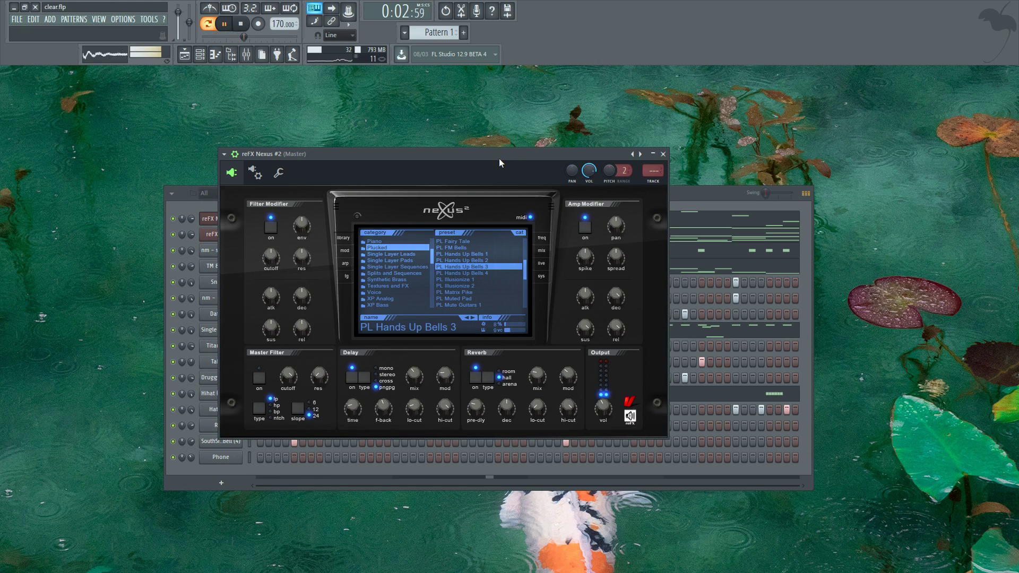
{"action": "mouse_move", "coordinate": [591, 327]}
{"action": "left_click_drag", "start_coordinate": [592, 326], "coordinate": [585, 361]}
{"action": "left_click_drag", "start_coordinate": [584, 398], "coordinate": [584, 439]}
{"action": "left_click_drag", "start_coordinate": [623, 330], "coordinate": [624, 419]}
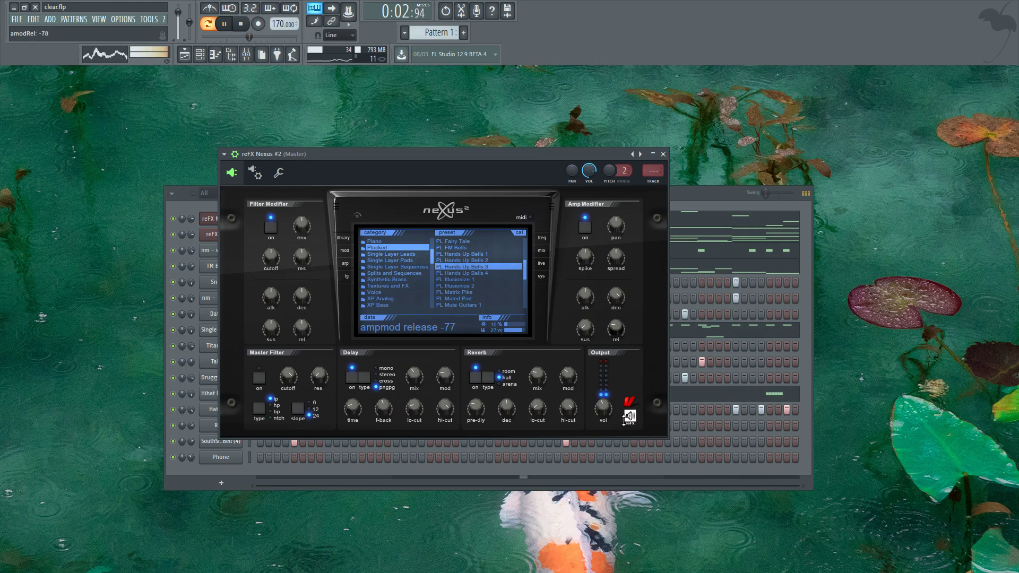
{"action": "left_click_drag", "start_coordinate": [615, 295], "coordinate": [609, 387]}
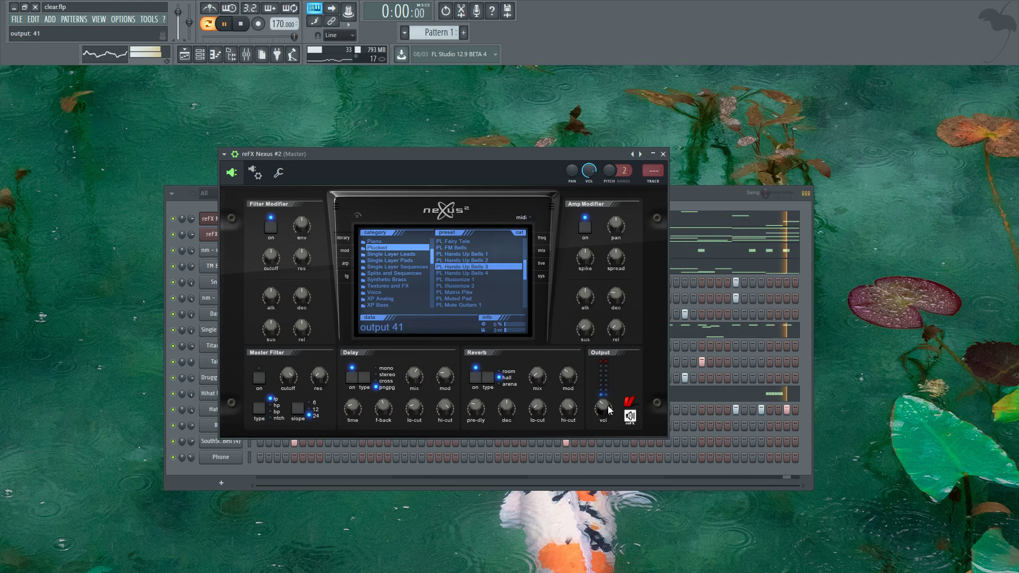
{"action": "left_click", "coordinate": [662, 154]}
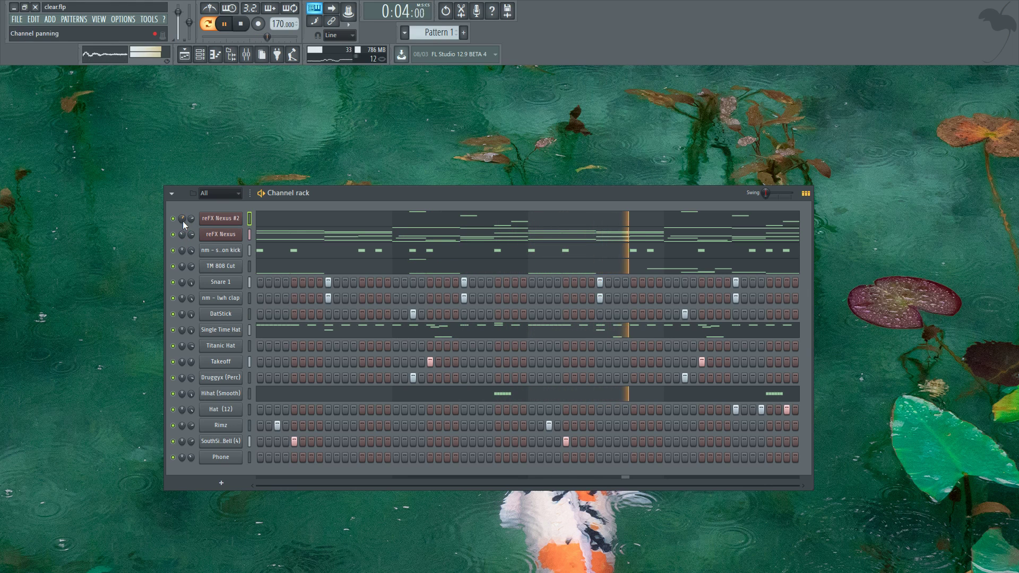
- Try the reFX Nexus #2 melody one octave higher while the pattern plays, and transpose its notes back down
{"action": "left_click", "coordinate": [272, 222]}
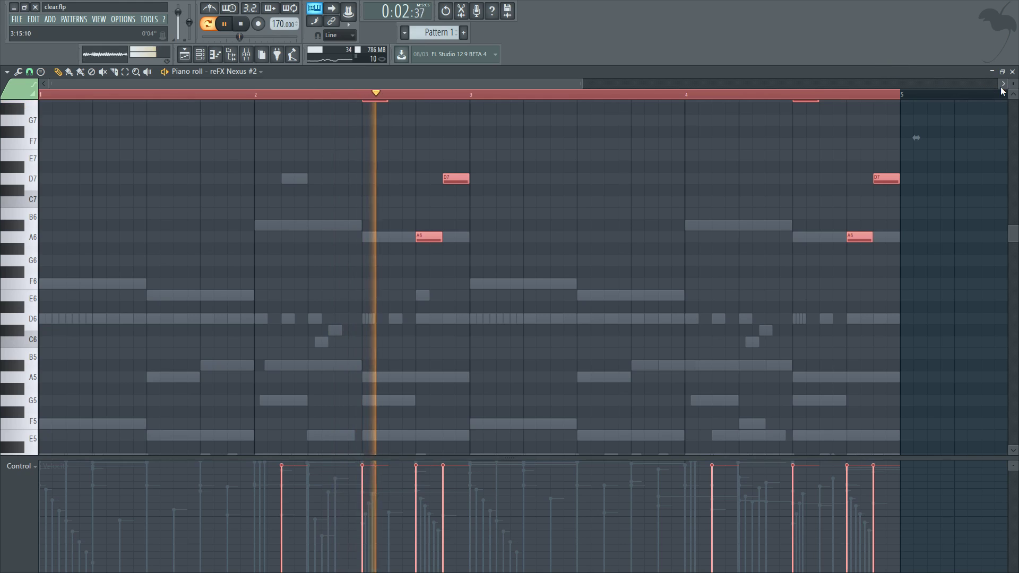
{"action": "key", "text": "ctrl+Down"}
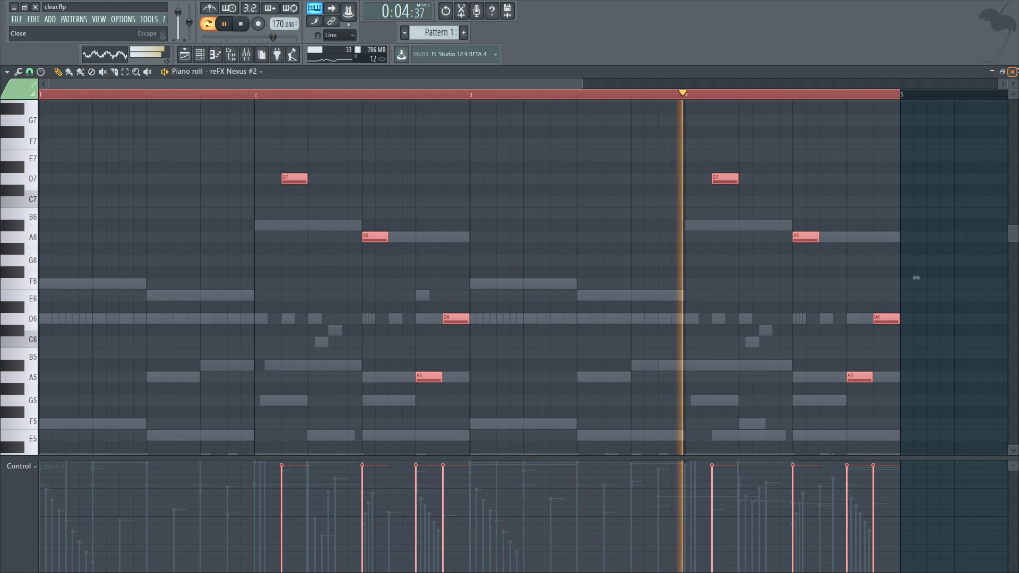
{"action": "key", "text": "F7"}
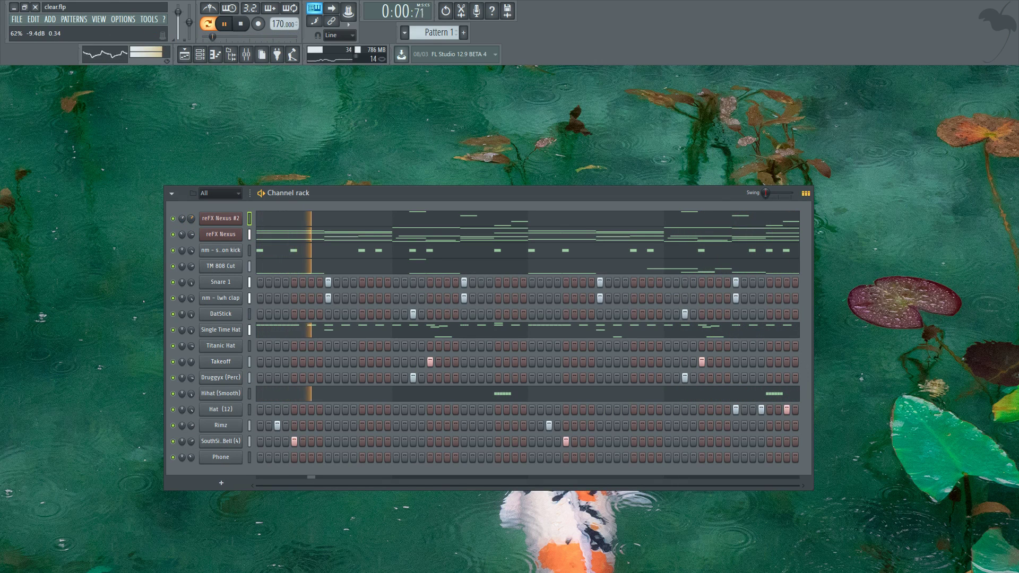
- Stop playback and mute the reFX Nexus #2 channel in the channel rack
{"action": "left_click_drag", "start_coordinate": [348, 198], "coordinate": [329, 188]}
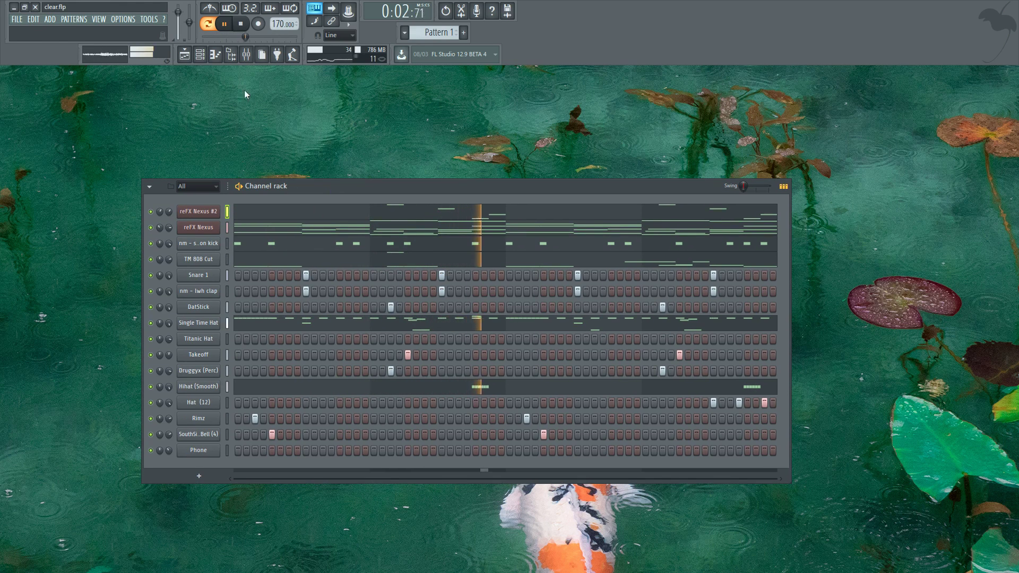
{"action": "key", "text": "space"}
{"action": "left_click", "coordinate": [151, 211]}
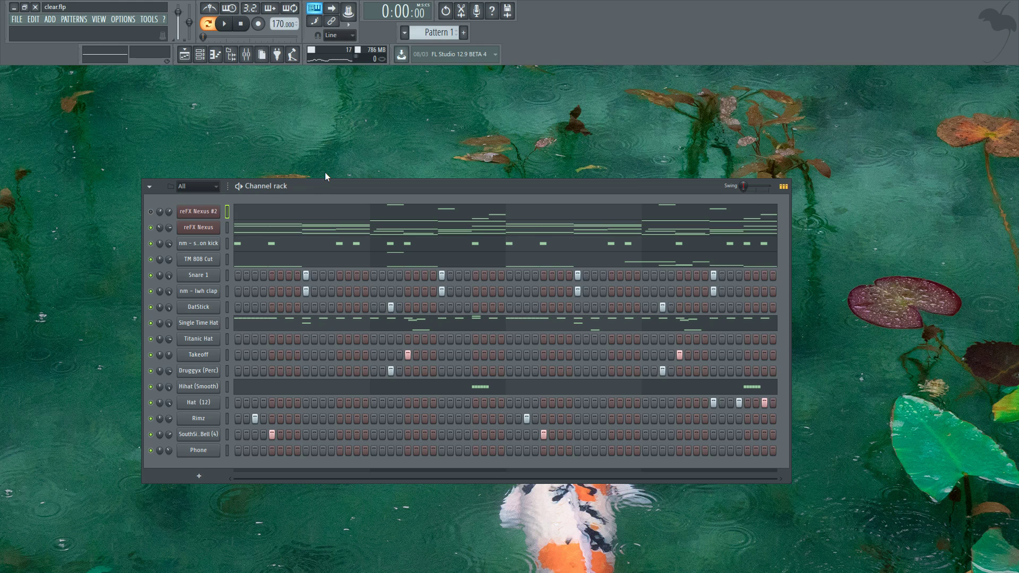
{"action": "left_click_drag", "start_coordinate": [332, 183], "coordinate": [296, 128]}
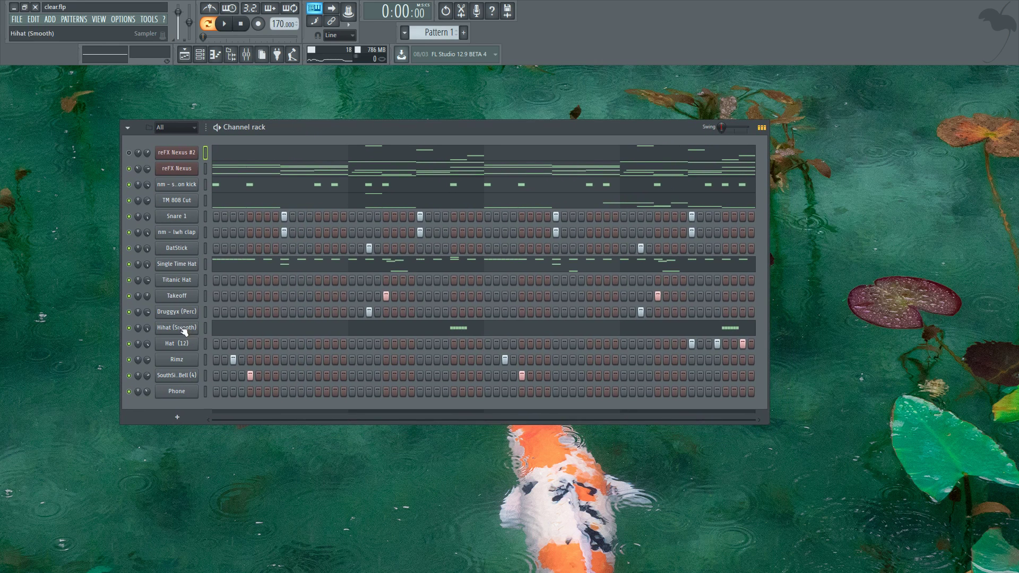
{"action": "left_click_drag", "start_coordinate": [190, 84], "coordinate": [253, 119]}
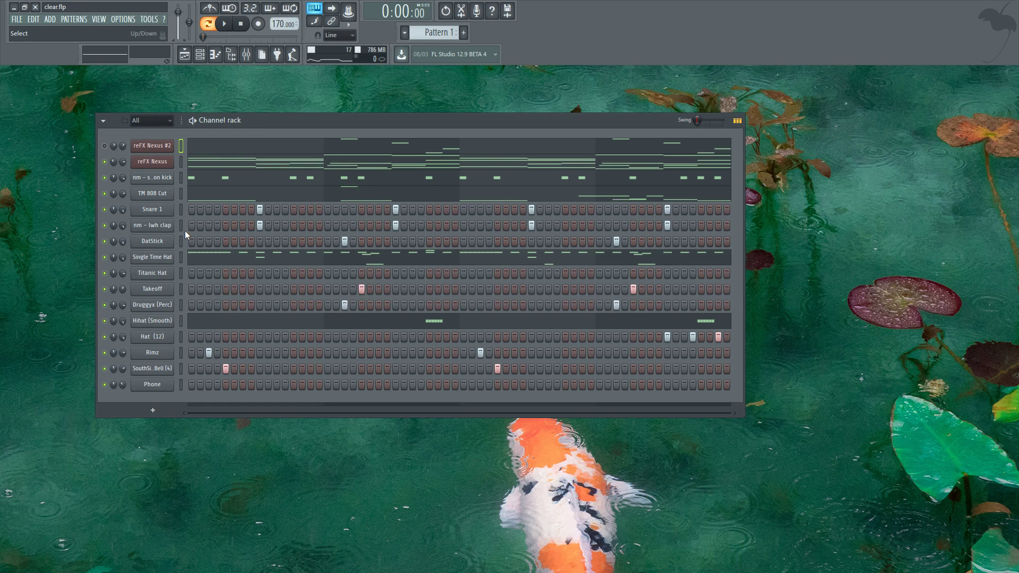
{"action": "left_click_drag", "start_coordinate": [268, 121], "coordinate": [221, 103]}
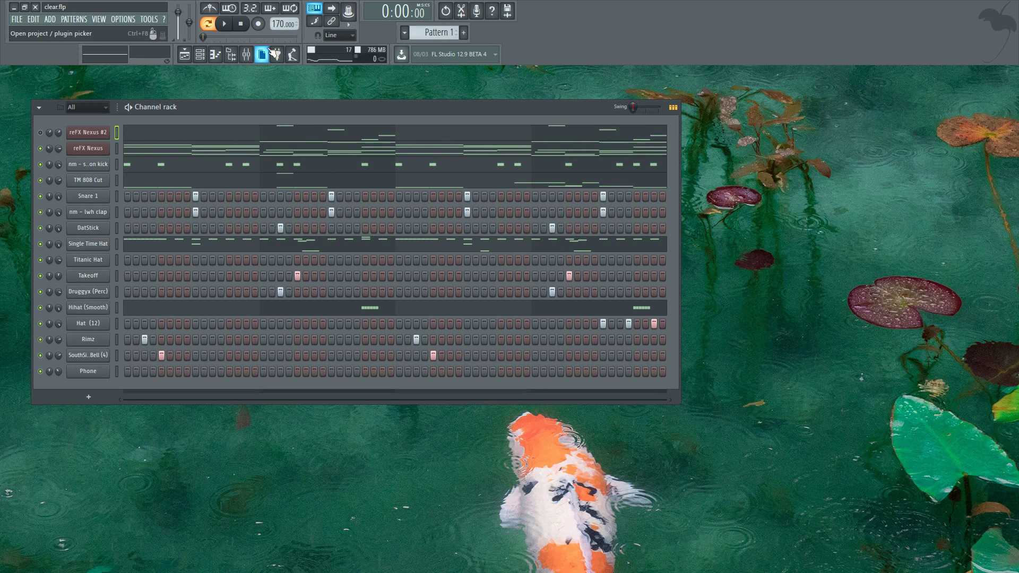